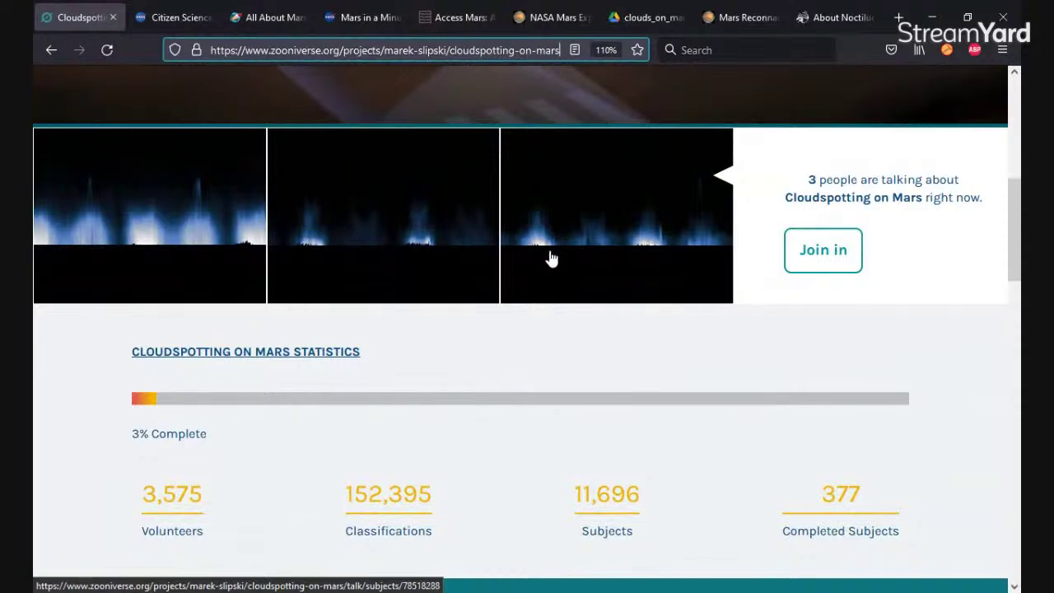
Step: Review the Cloudspotting on Mars project page from its statistics through the About section to the external project links
scroll(191, 377, down, 2)
scroll(190, 379, down, 5)
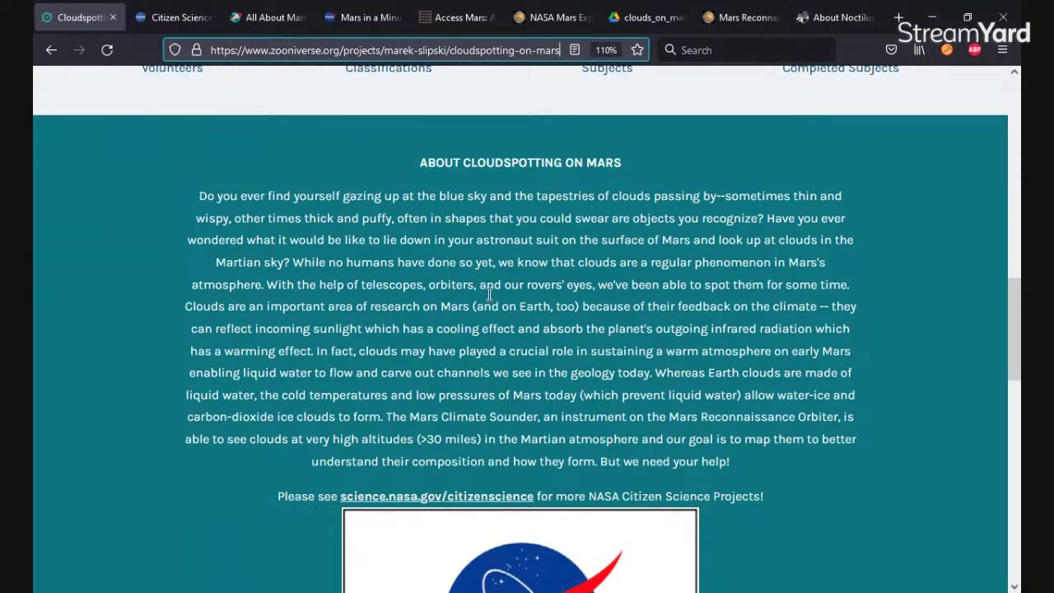
scroll(518, 343, down, 3)
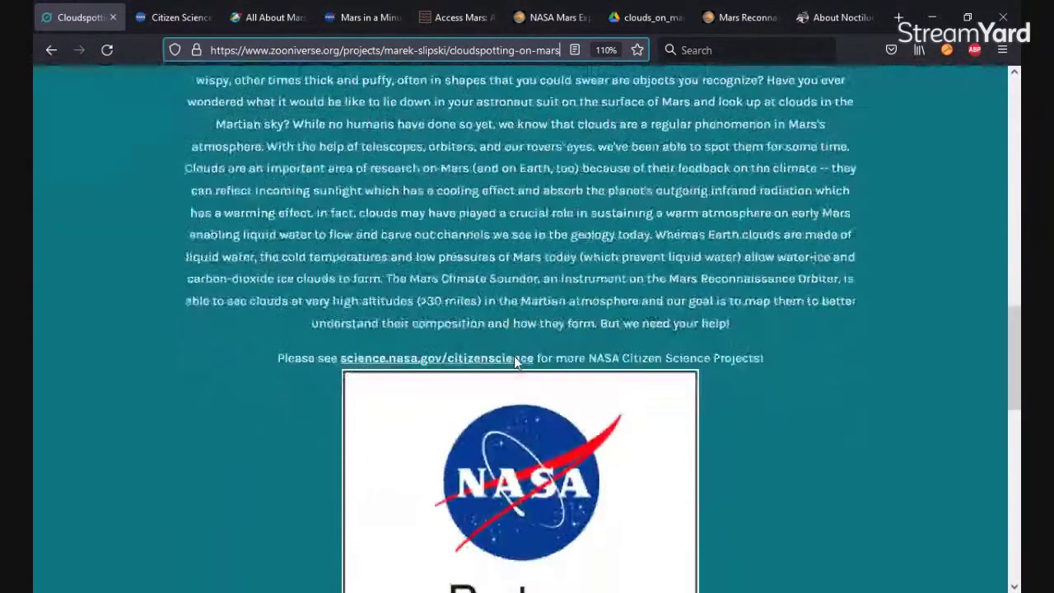
scroll(748, 356, down, 6)
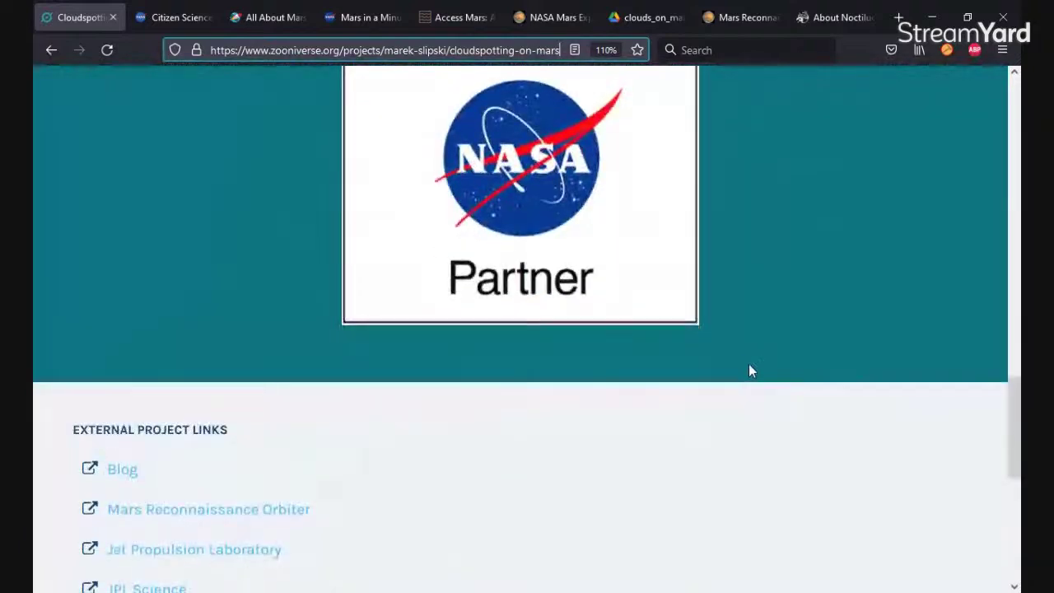
scroll(748, 371, up, 5)
scroll(748, 370, down, 10)
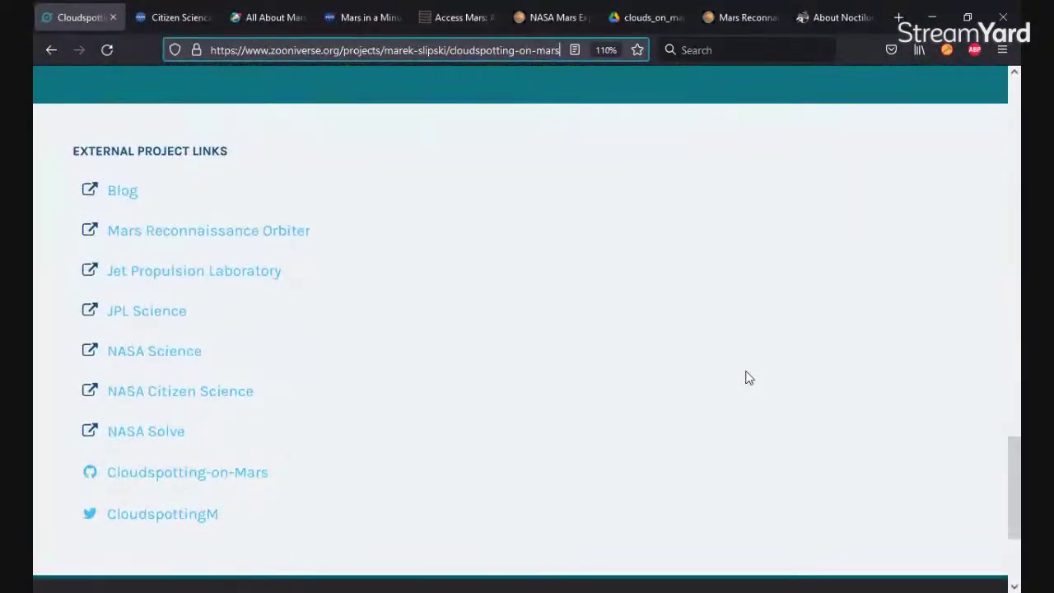
scroll(748, 377, down, 2)
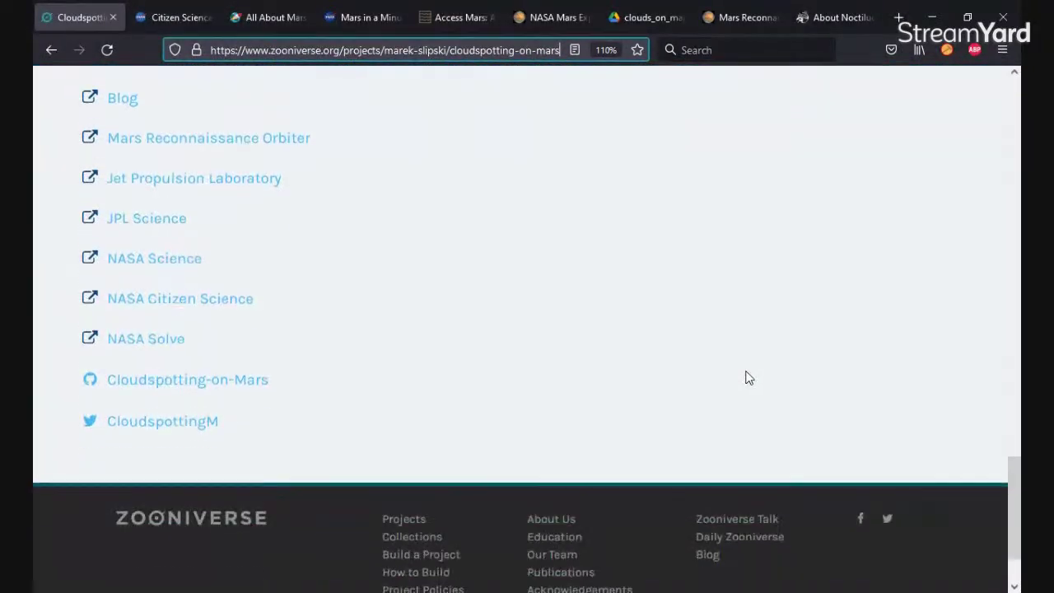
scroll(565, 355, up, 2)
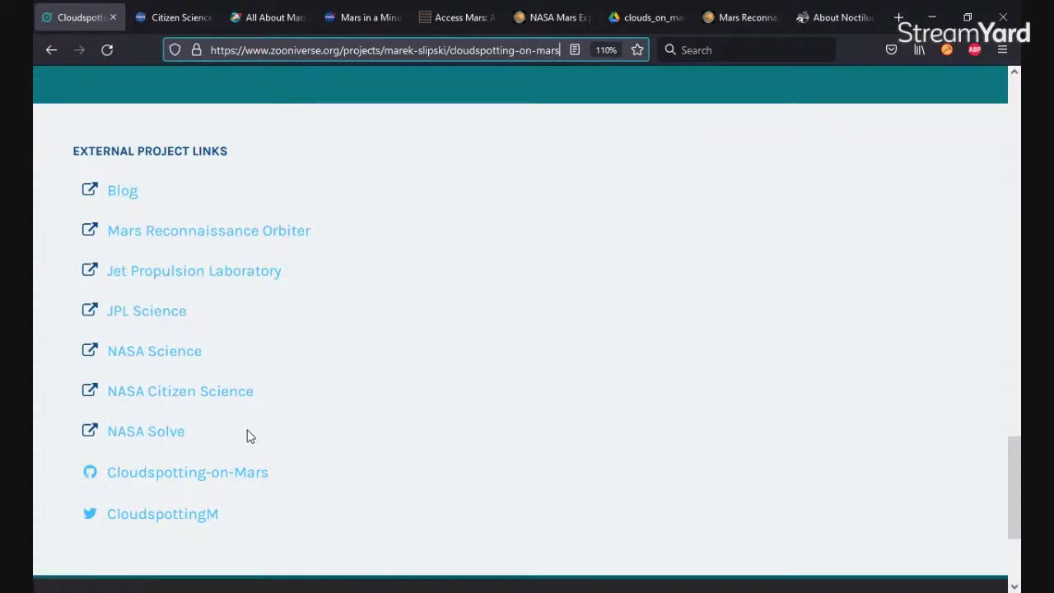
Step: Examine NASA's Citizen Science Projects page, from the introduction through the project cards as far as NASA GLOBE Cloud Gaze
click(171, 20)
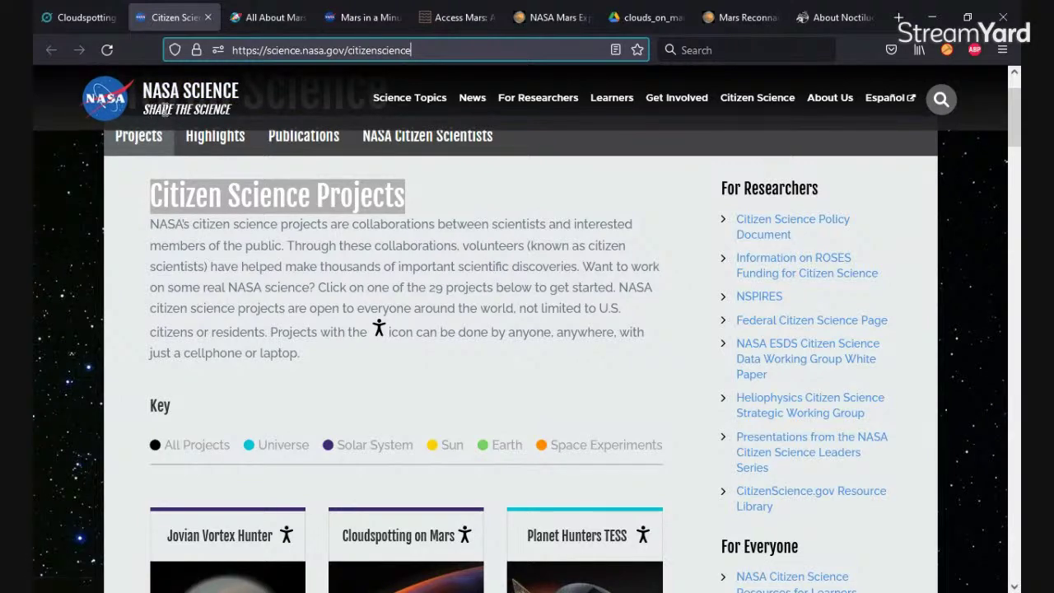
scroll(531, 275, down, 3)
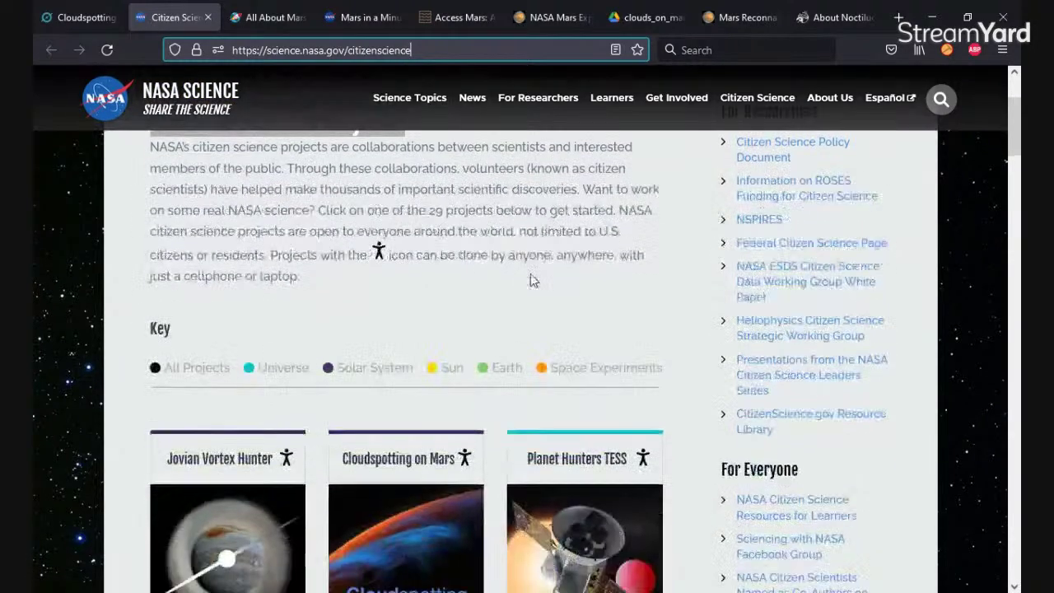
scroll(531, 279, up, 2)
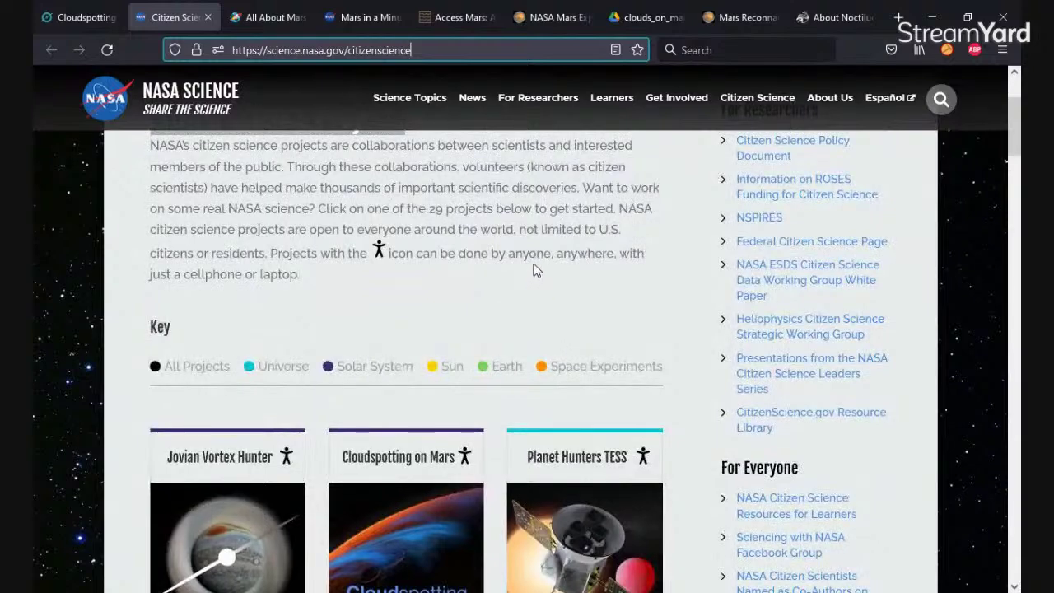
scroll(531, 271, down, 2)
scroll(531, 273, down, 2)
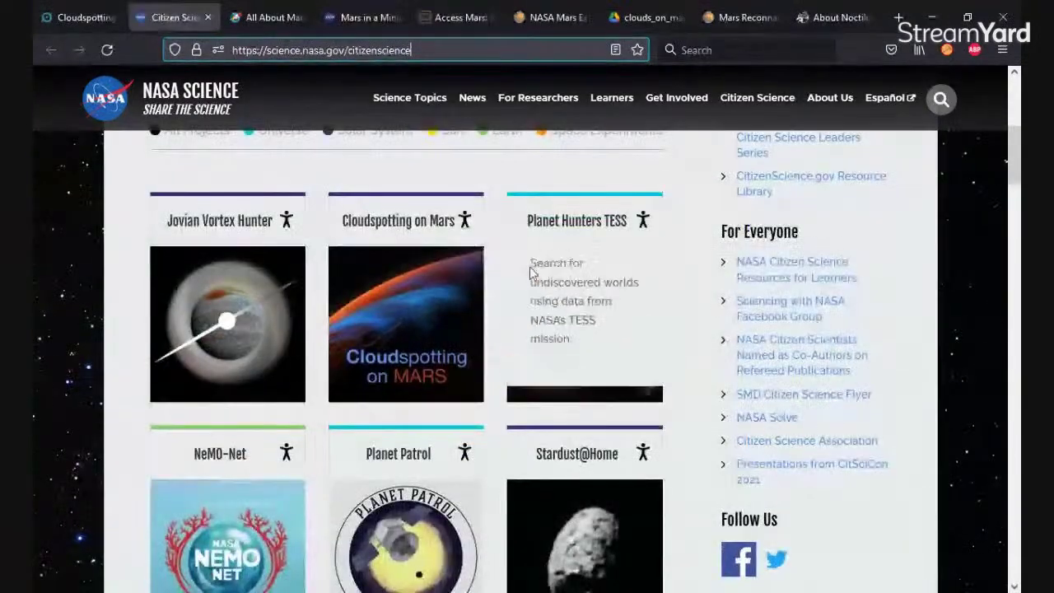
scroll(531, 276, down, 1)
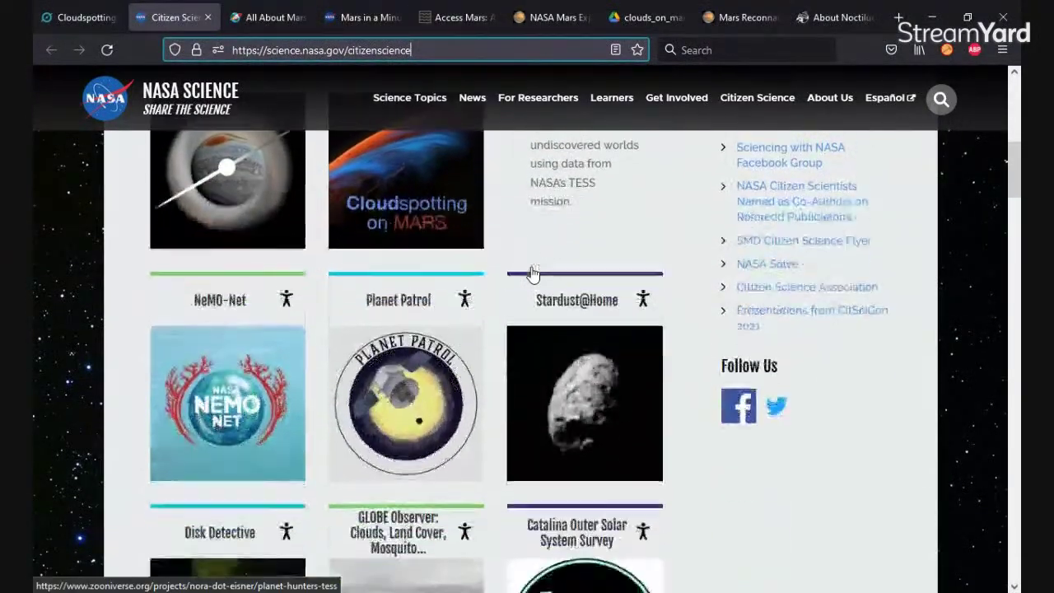
mouse_move(290, 419)
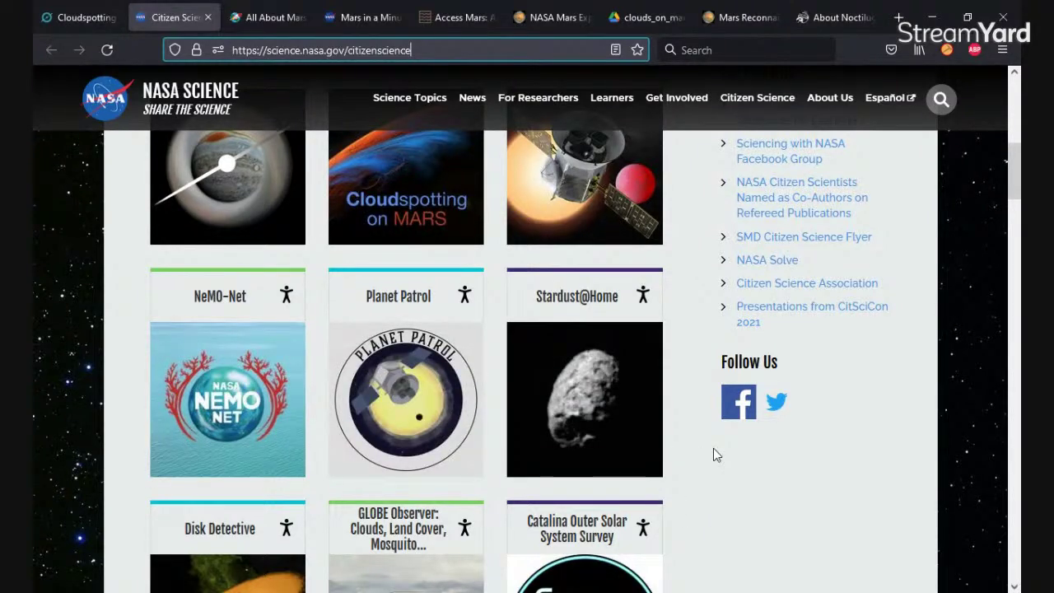
scroll(713, 454, up, 1)
scroll(711, 454, down, 3)
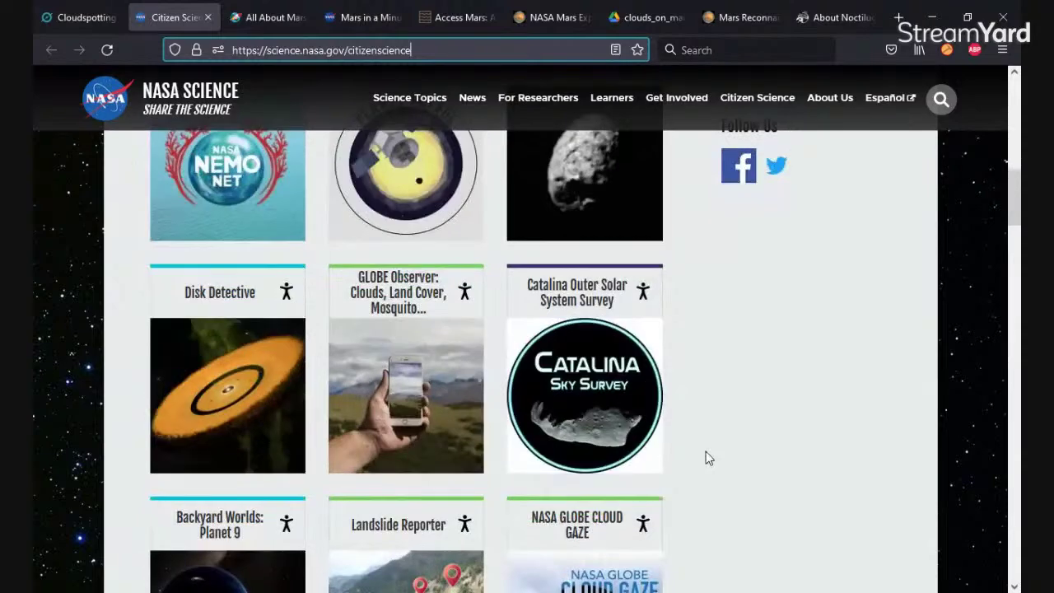
scroll(707, 455, down, 2)
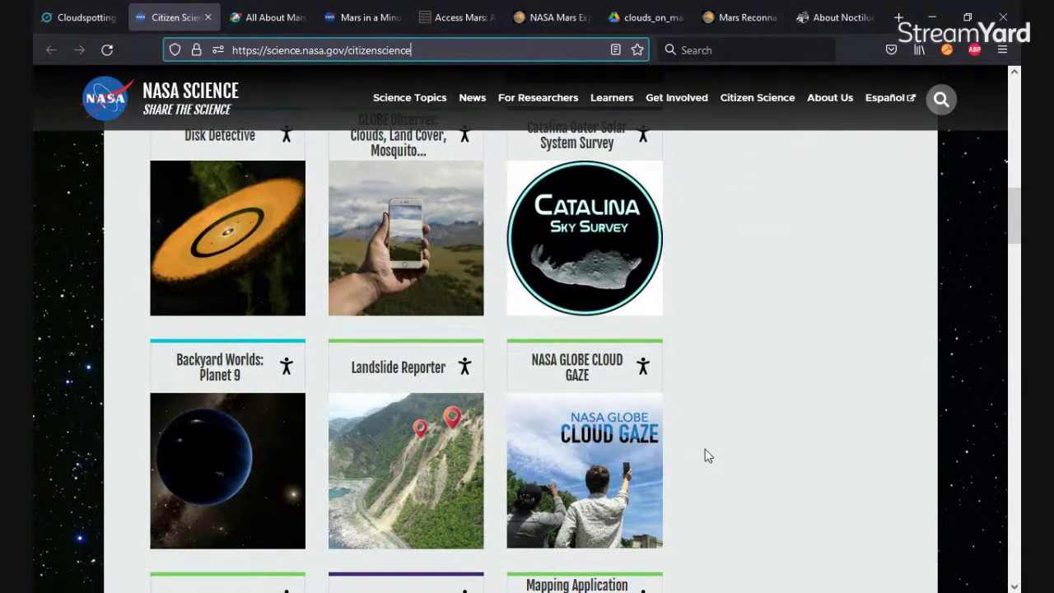
scroll(705, 449, up, 1)
scroll(700, 454, up, 3)
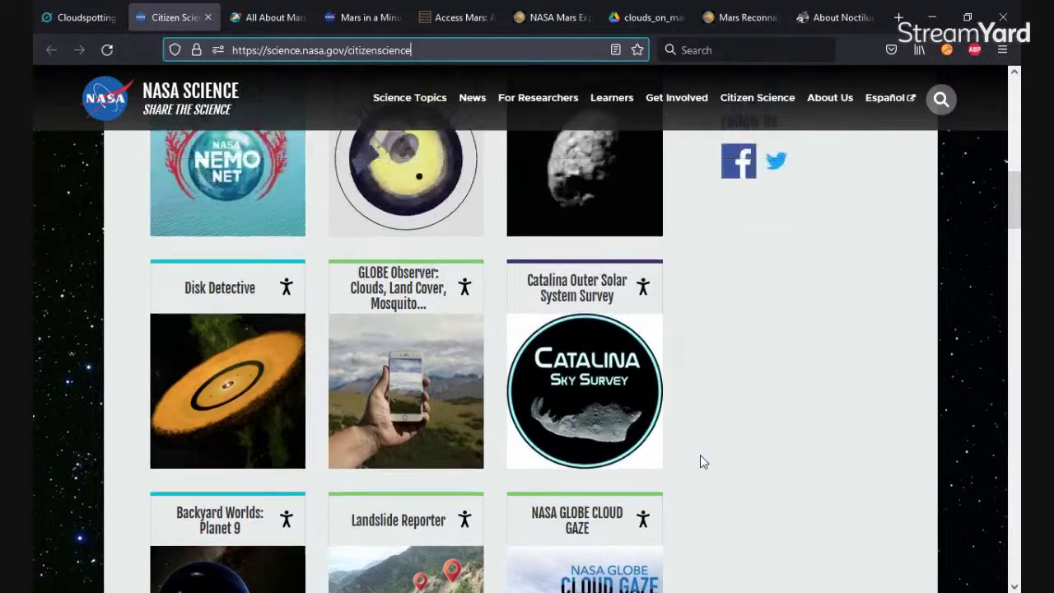
scroll(699, 458, up, 3)
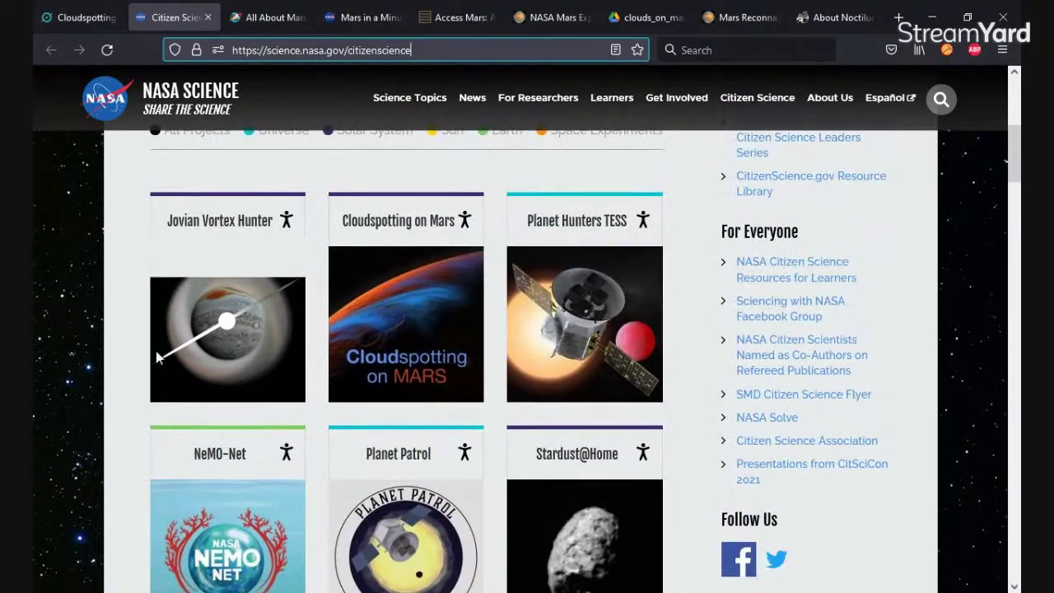
Step: Revisit the Cloudspotting on Mars page header and browse the NASA citizen science project cards down to Aurorasaurus
click(62, 21)
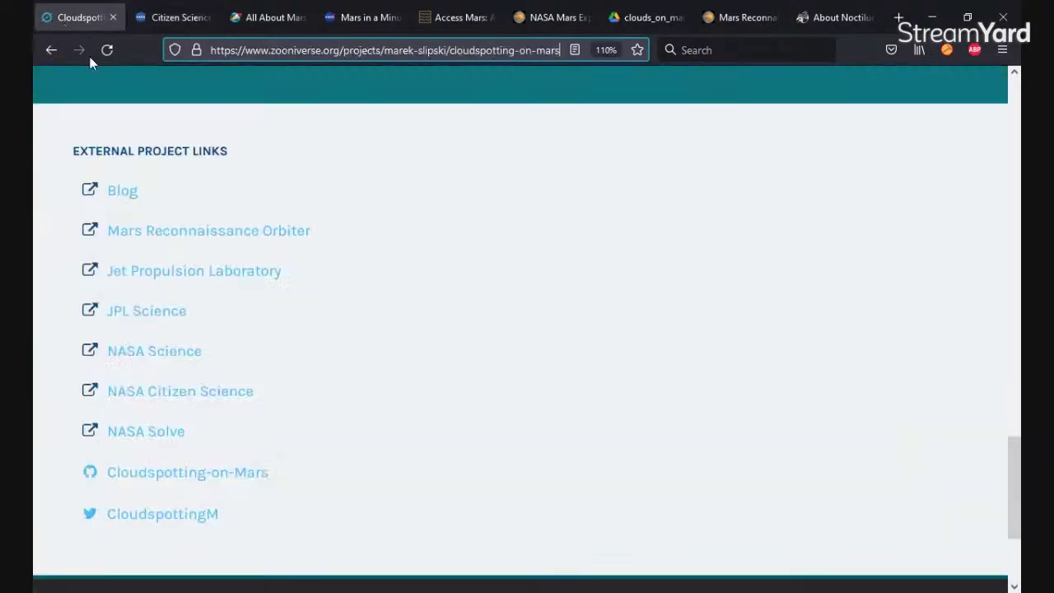
scroll(316, 219, up, 15)
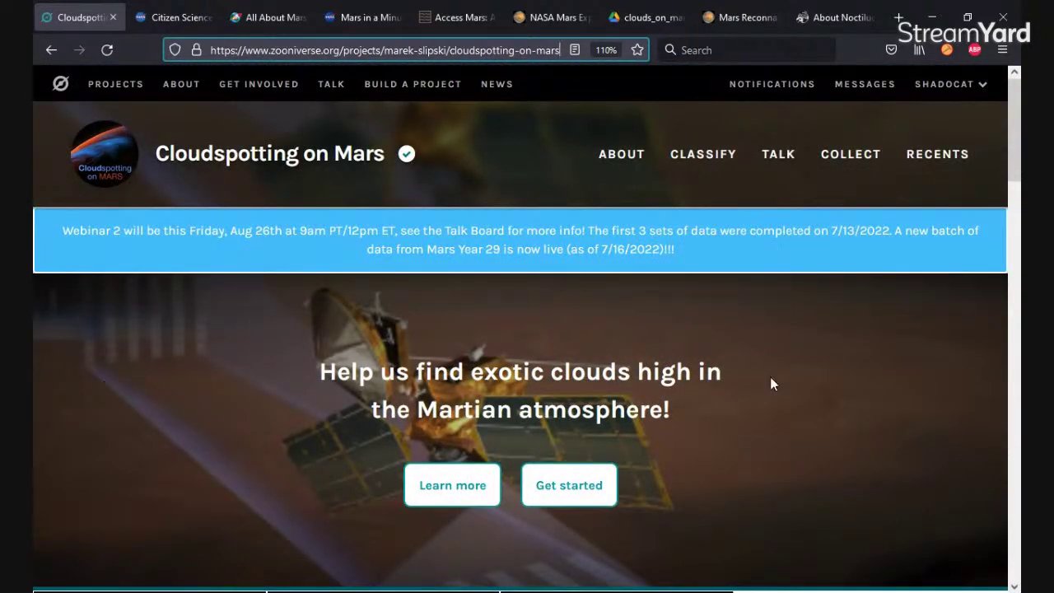
click(171, 20)
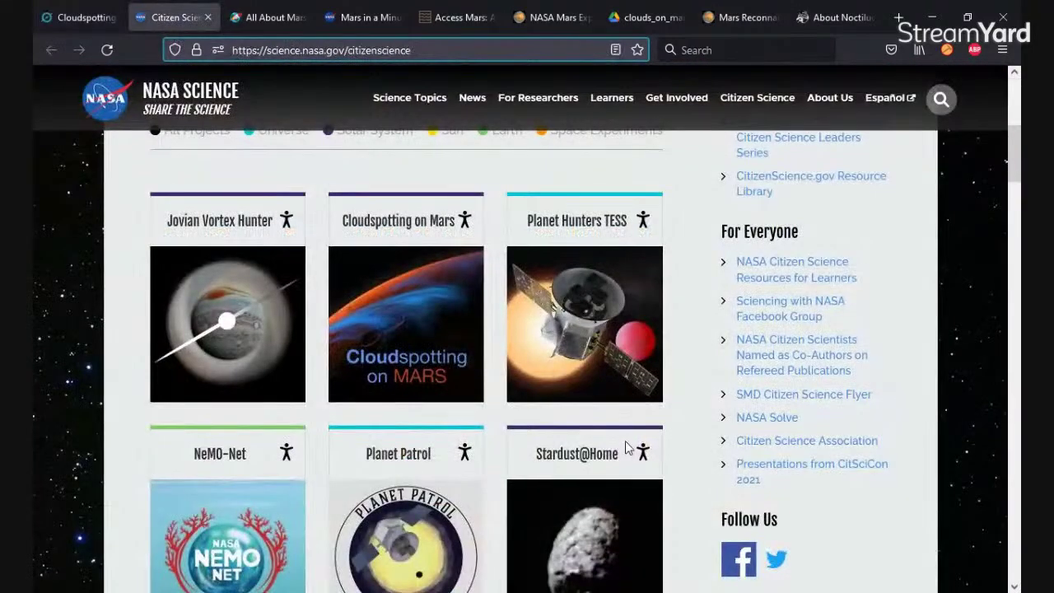
scroll(606, 391, down, 3)
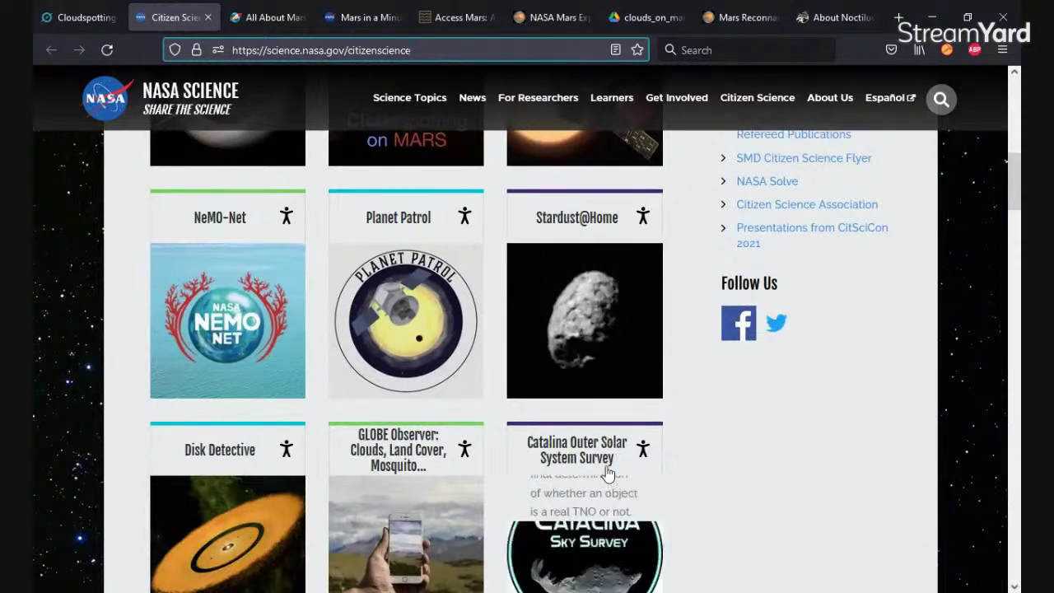
scroll(605, 473, down, 1)
scroll(601, 476, down, 2)
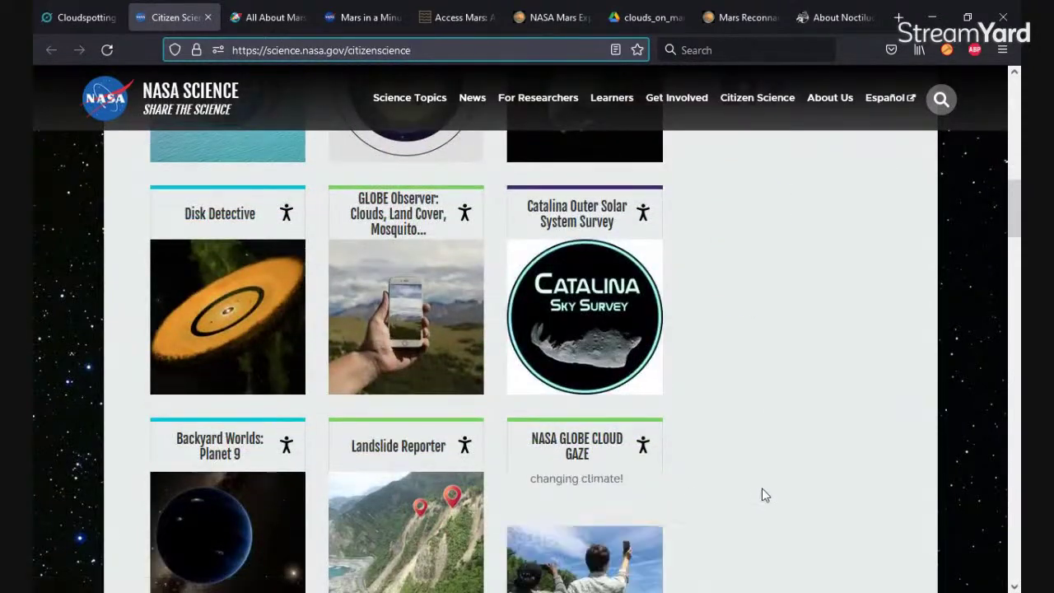
scroll(762, 493, down, 2)
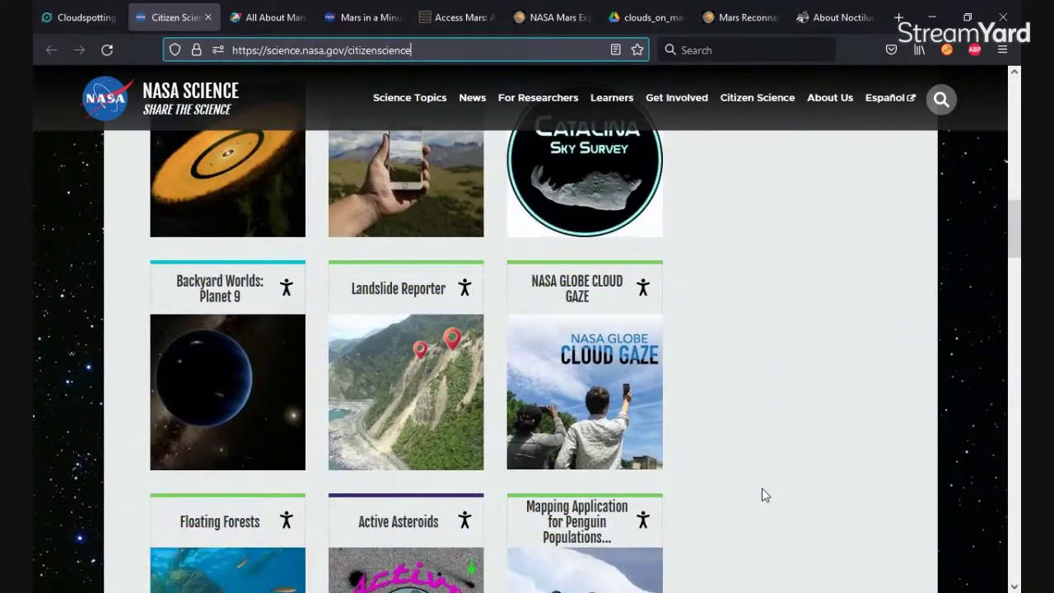
scroll(756, 498, down, 4)
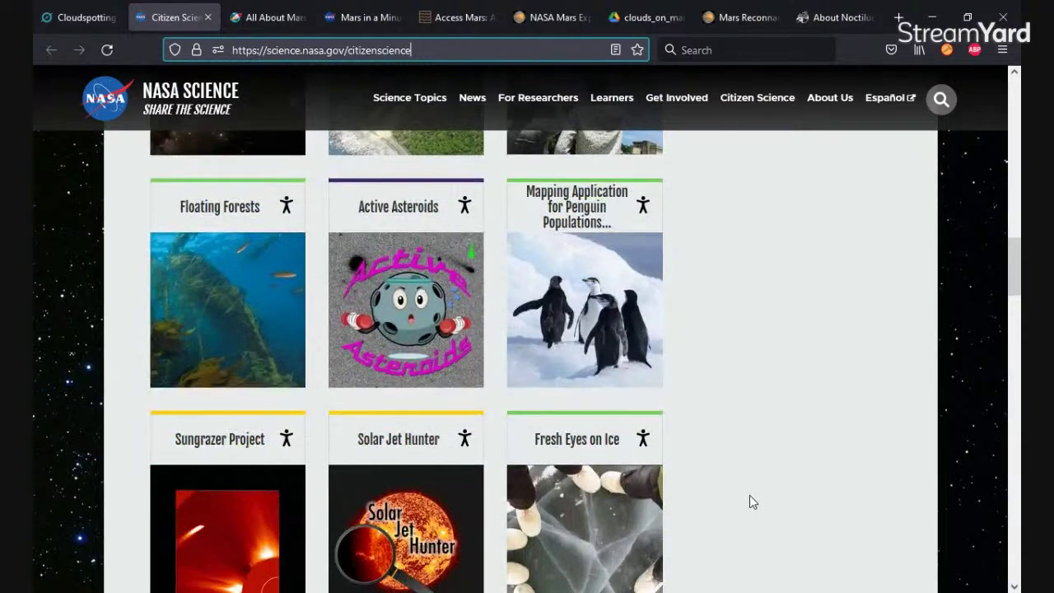
scroll(741, 509, down, 2)
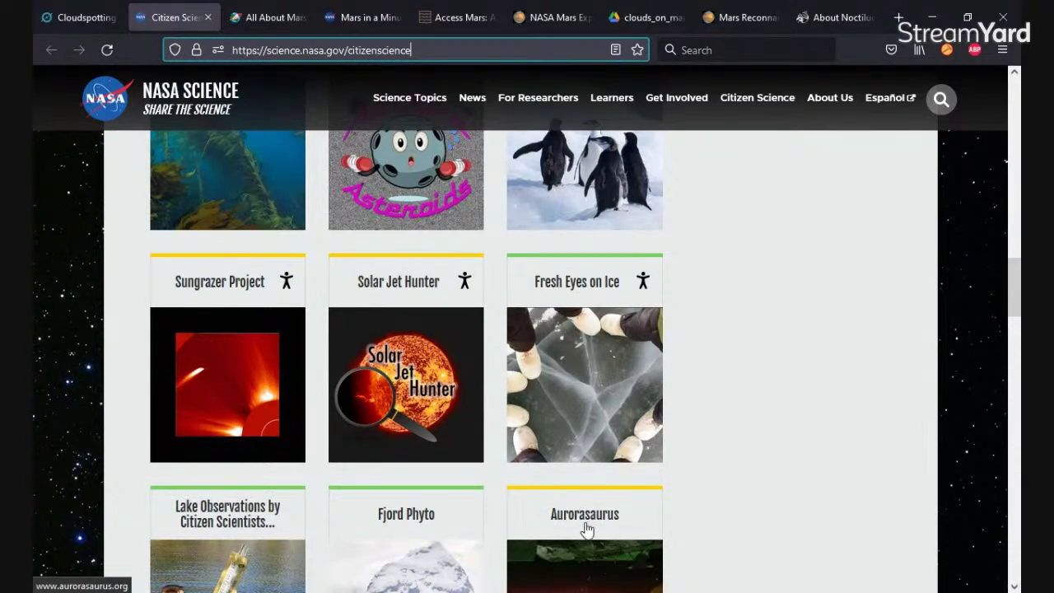
scroll(589, 534, up, 15)
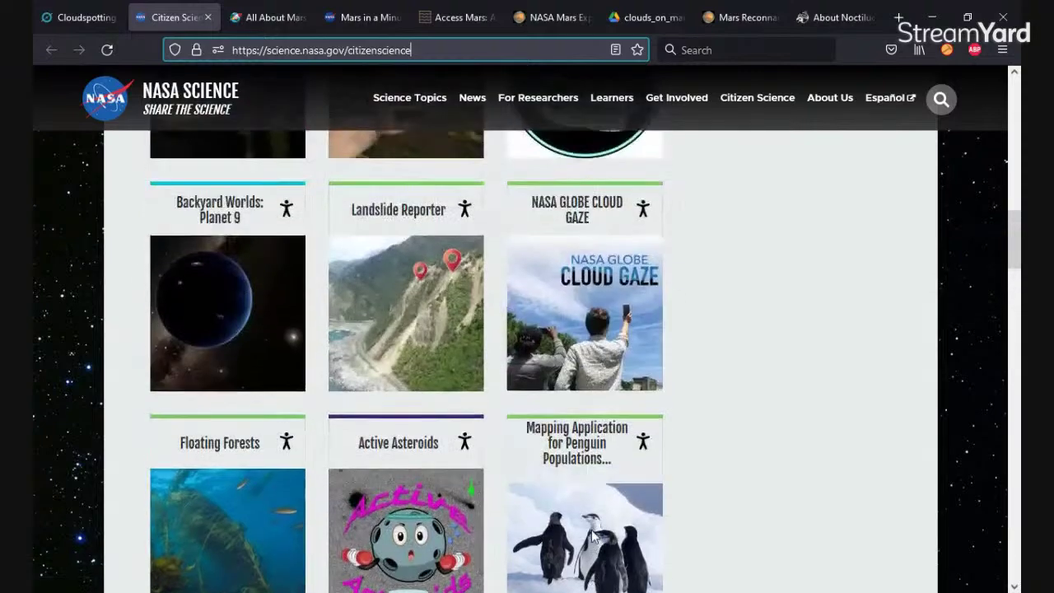
scroll(598, 541, up, 5)
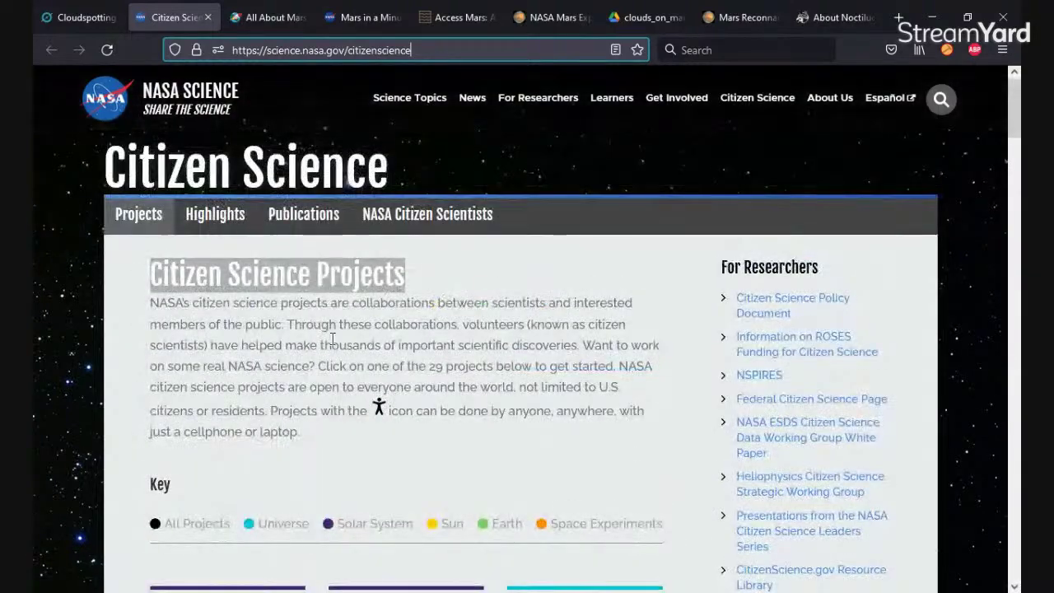
Step: Glance at the All About Mars page and return to the external project links of Cloudspotting on Mars
click(267, 18)
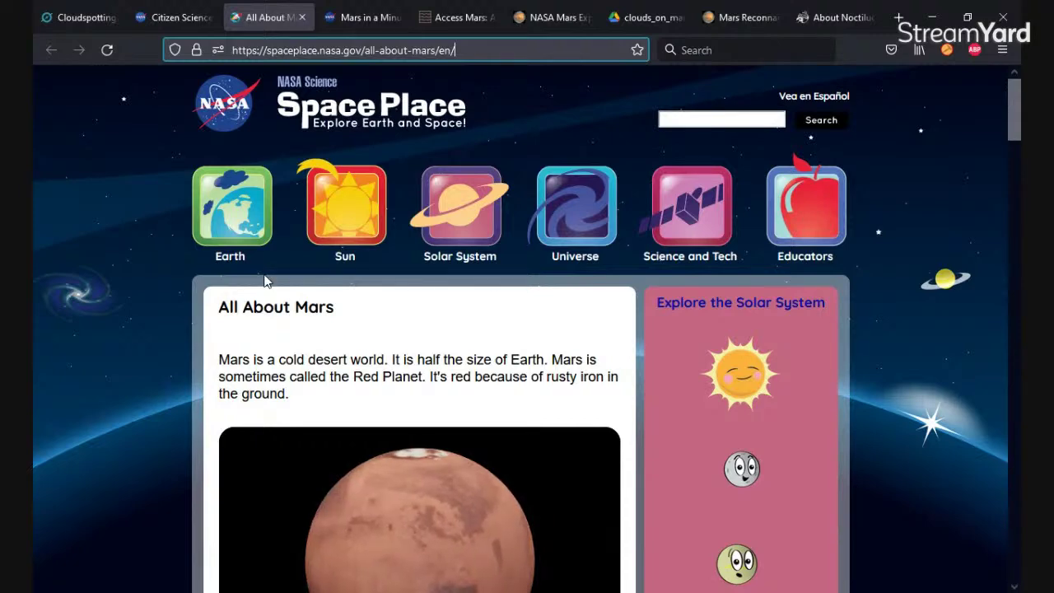
click(81, 18)
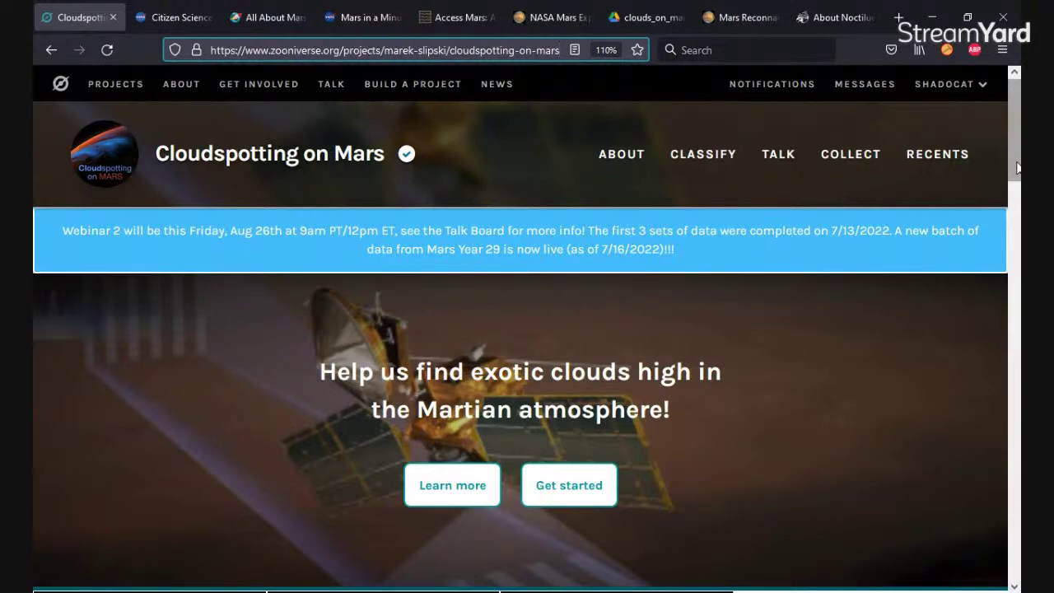
drag(1014, 168, 1004, 523)
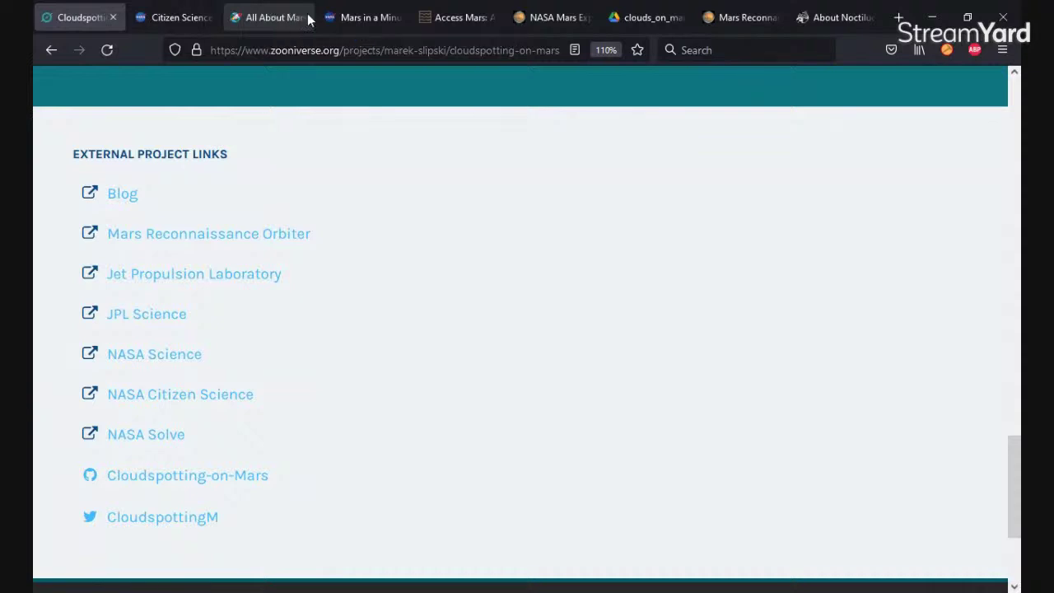
Step: Read NASA Space Place's All About Mars article, from the rotating planet model down to the Quick History section
click(344, 18)
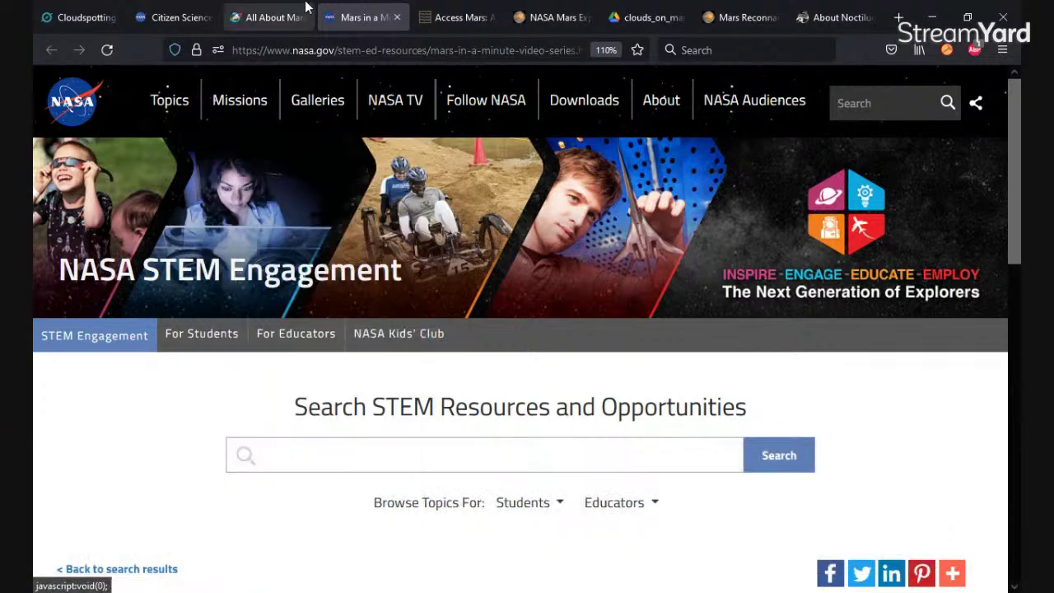
click(272, 18)
scroll(439, 395, down, 2)
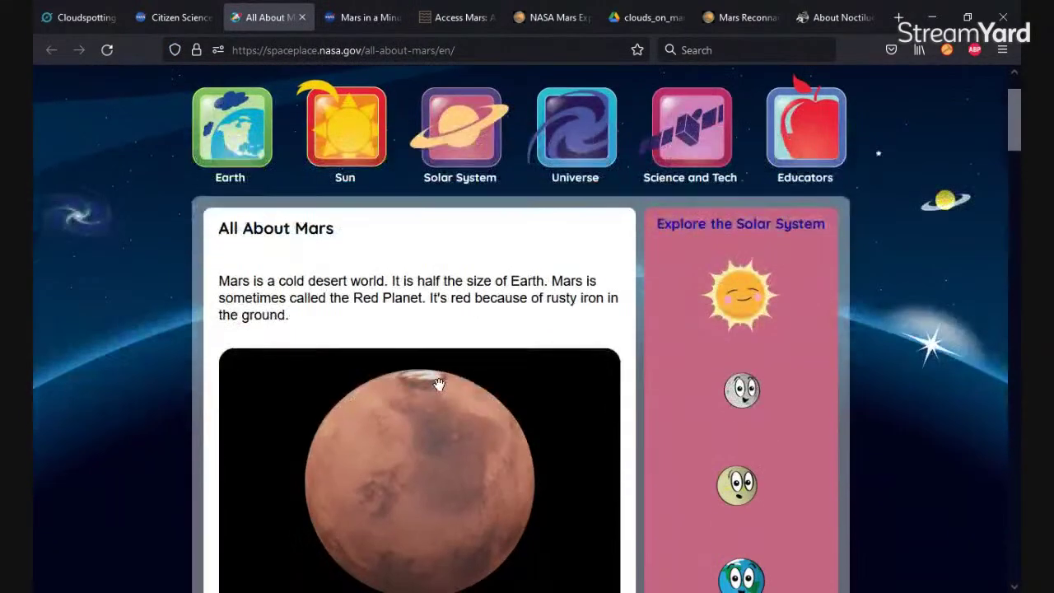
scroll(437, 372, up, 2)
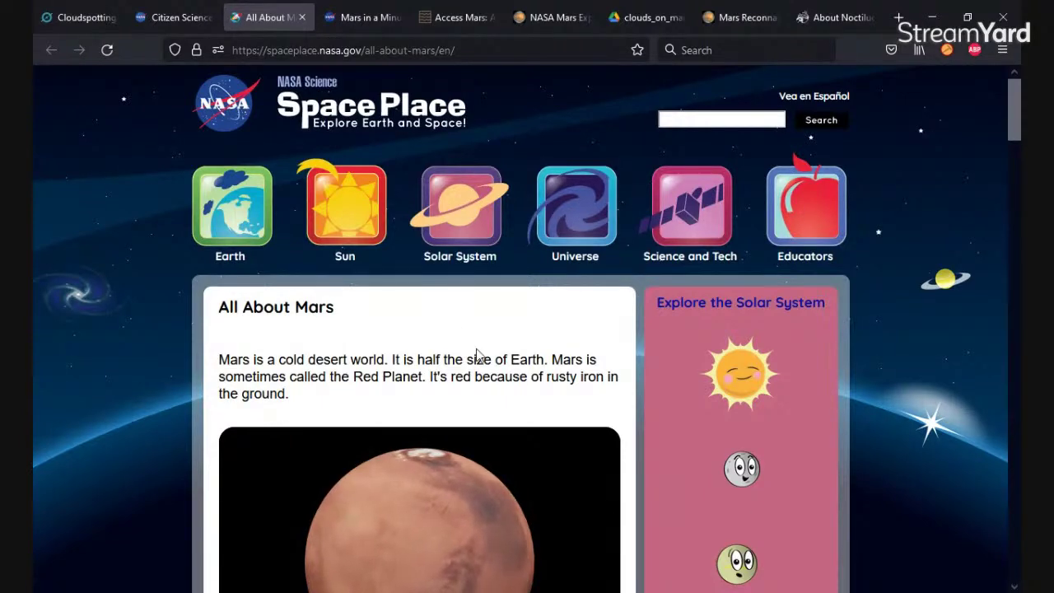
scroll(477, 353, down, 2)
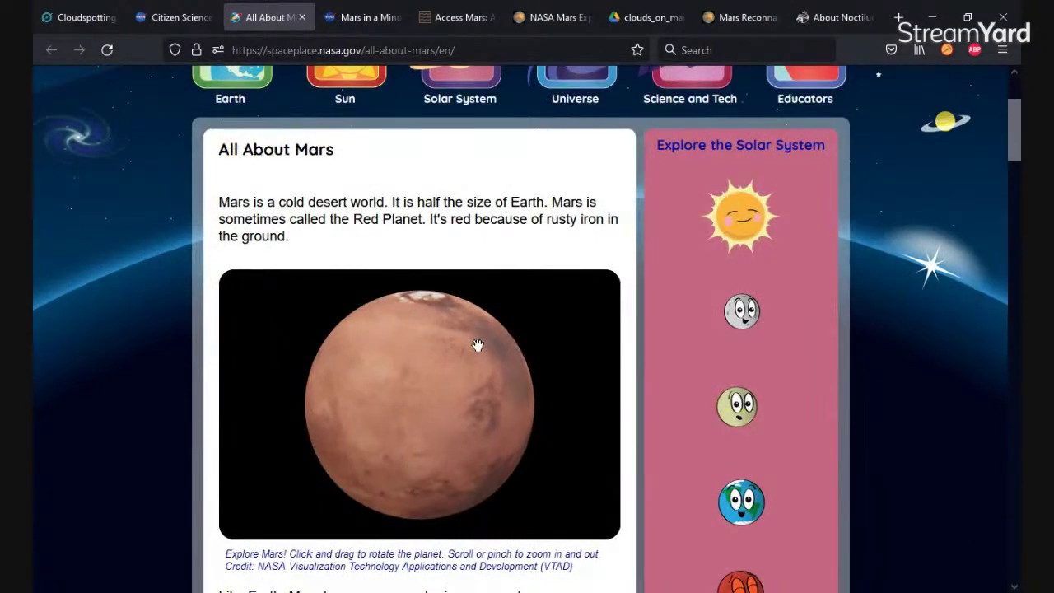
scroll(480, 350, down, 3)
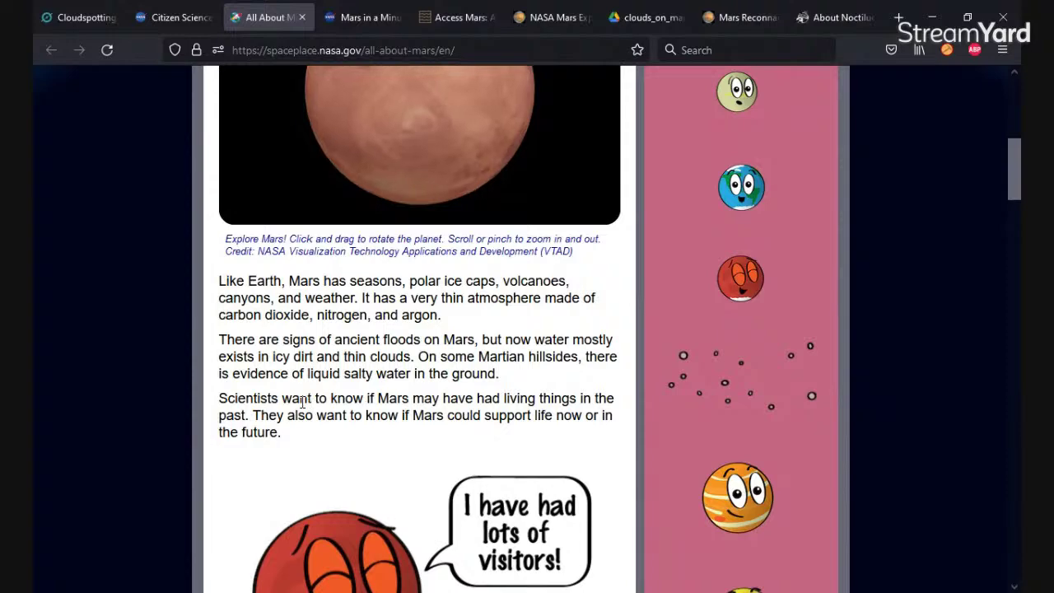
scroll(302, 401, down, 4)
scroll(325, 416, down, 4)
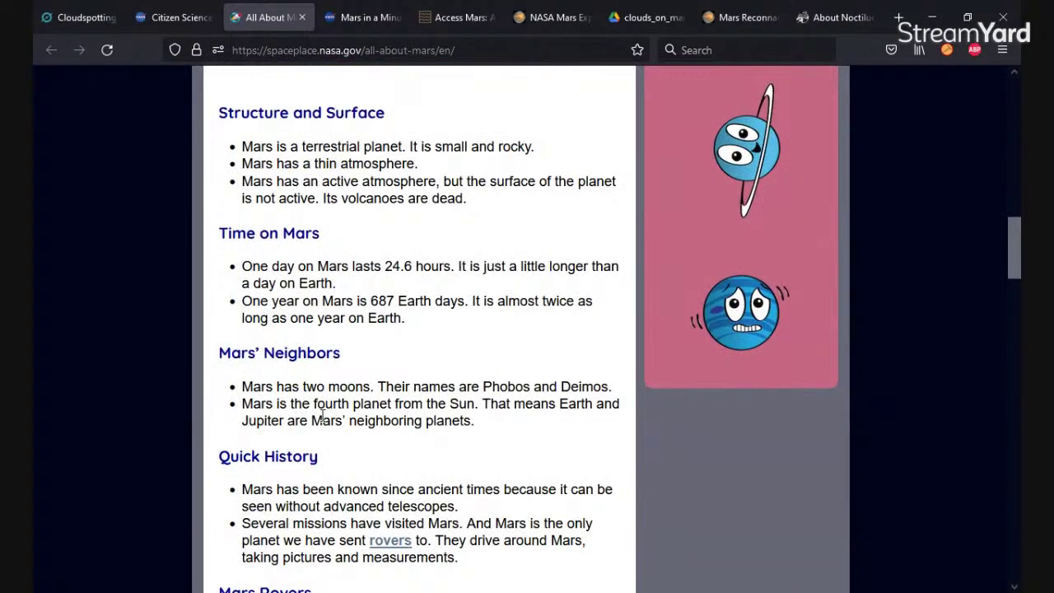
Step: Review the All About Mars article from Mars' Neighbors back up to its opening paragraph
scroll(321, 415, up, 5)
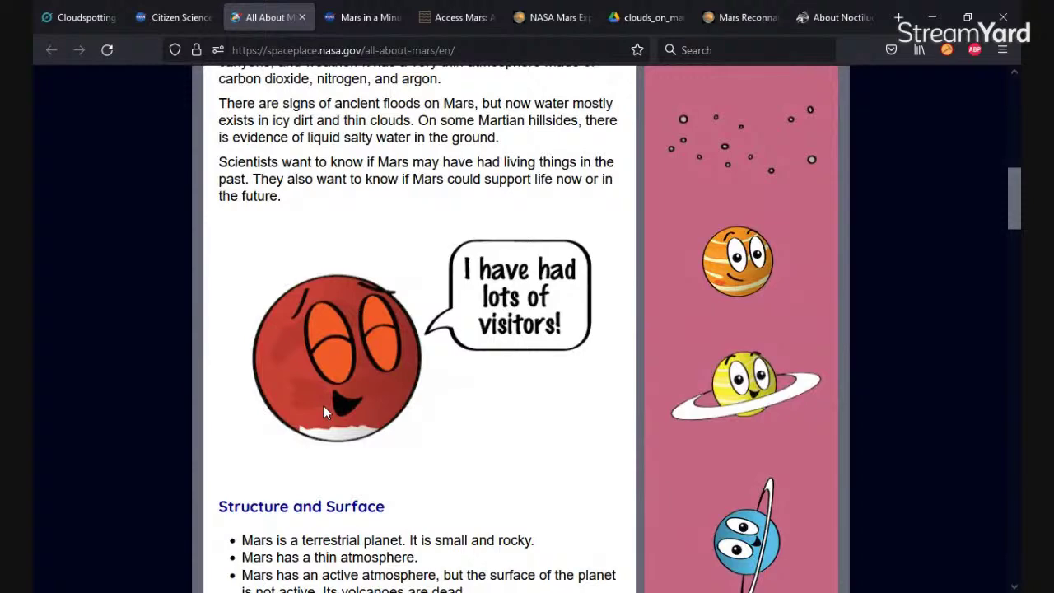
scroll(324, 410, up, 4)
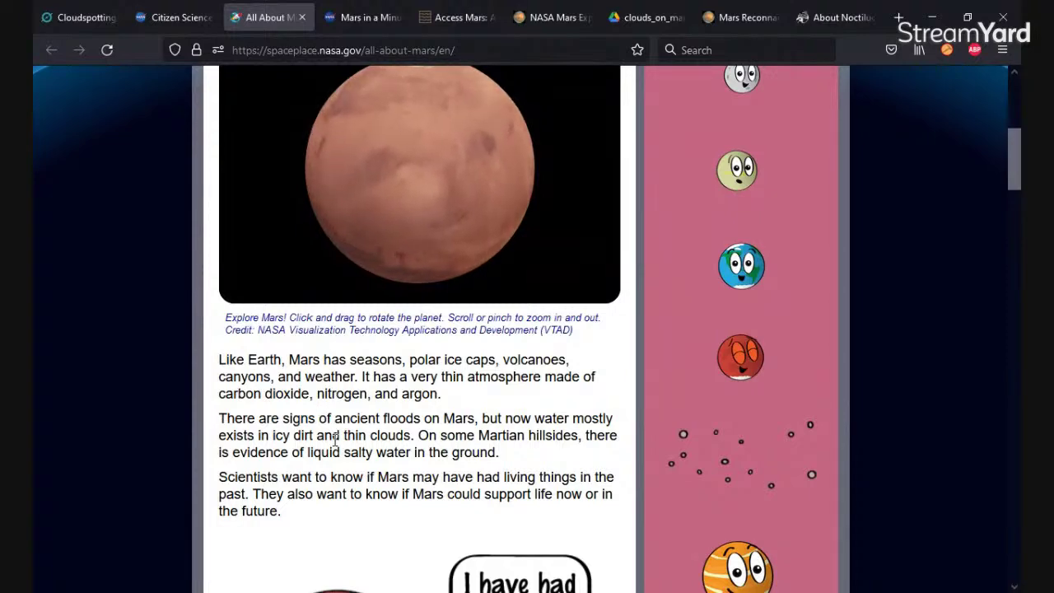
scroll(335, 440, up, 5)
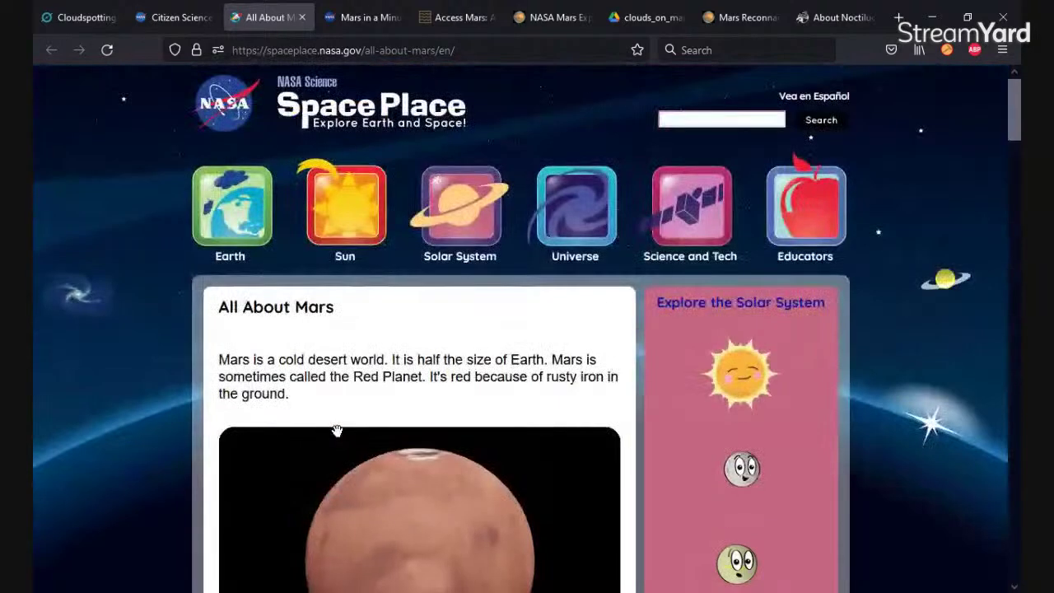
Step: Examine NASA's Mars in a Minute Video Series page, including the student topics and the complete list of titles
click(343, 24)
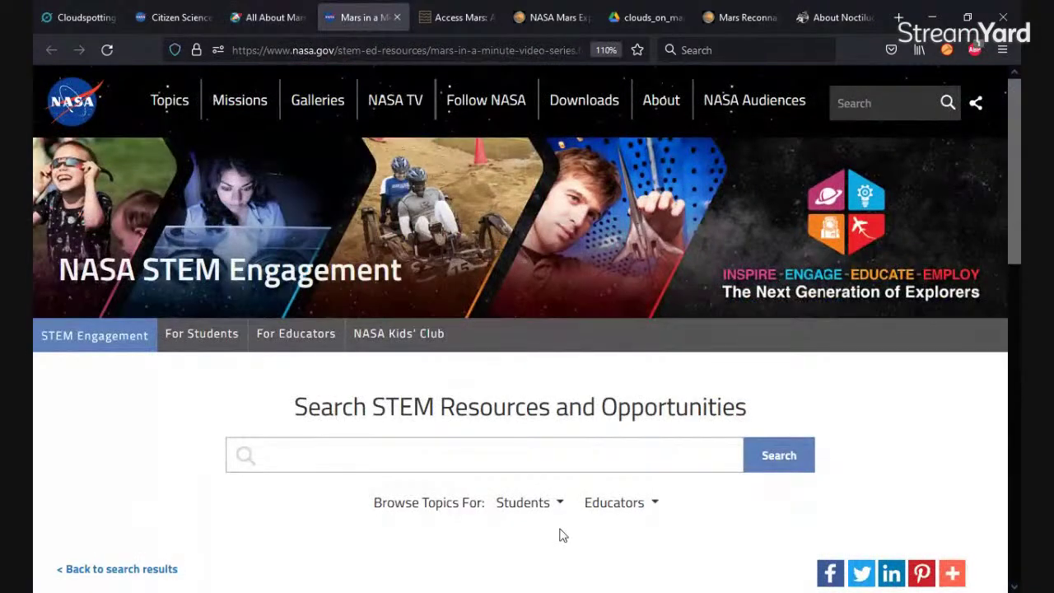
click(524, 502)
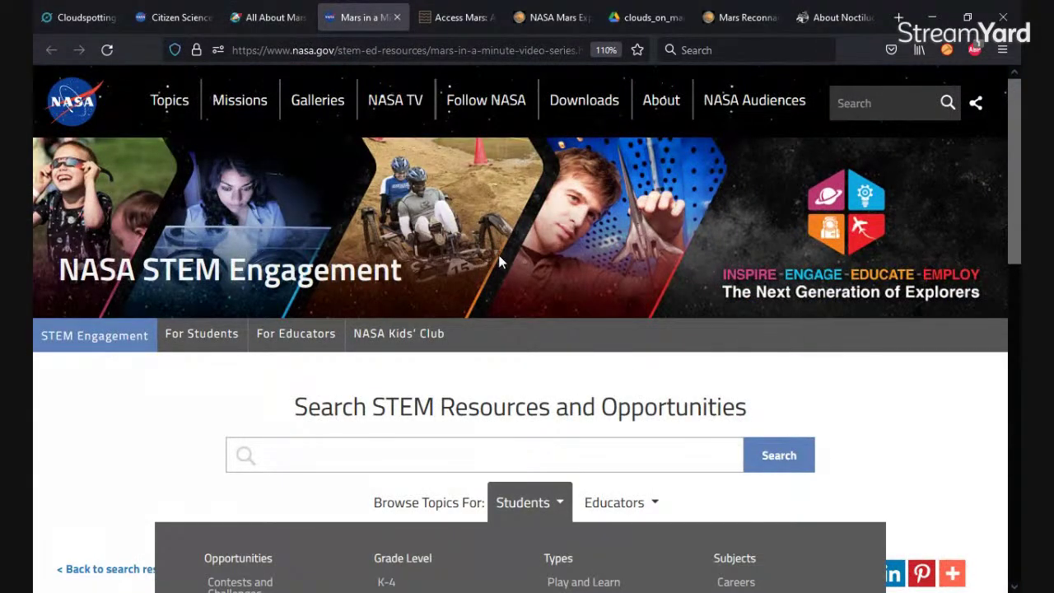
scroll(499, 262, down, 5)
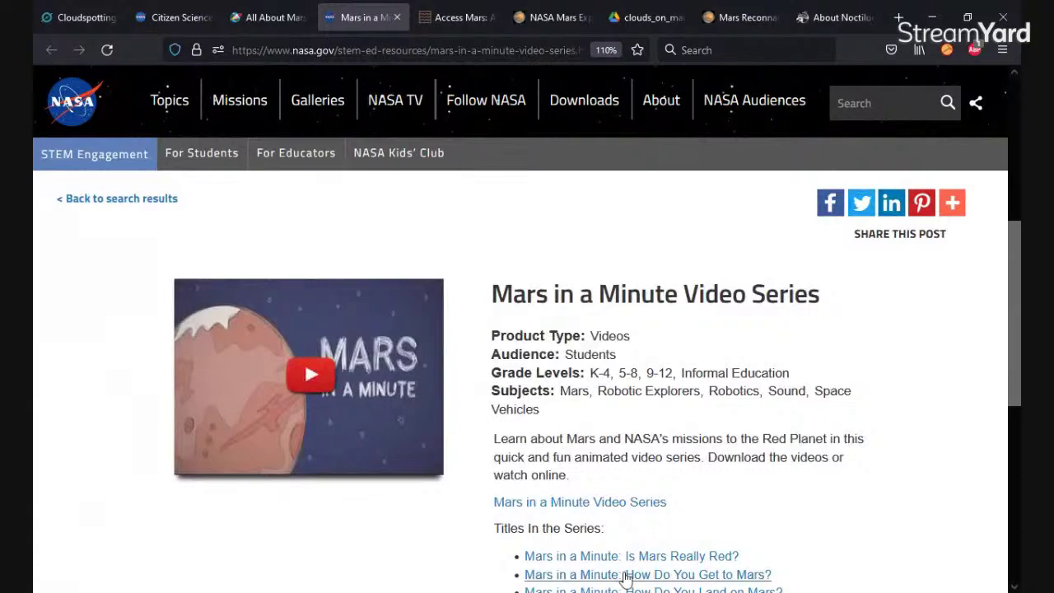
scroll(564, 482, down, 3)
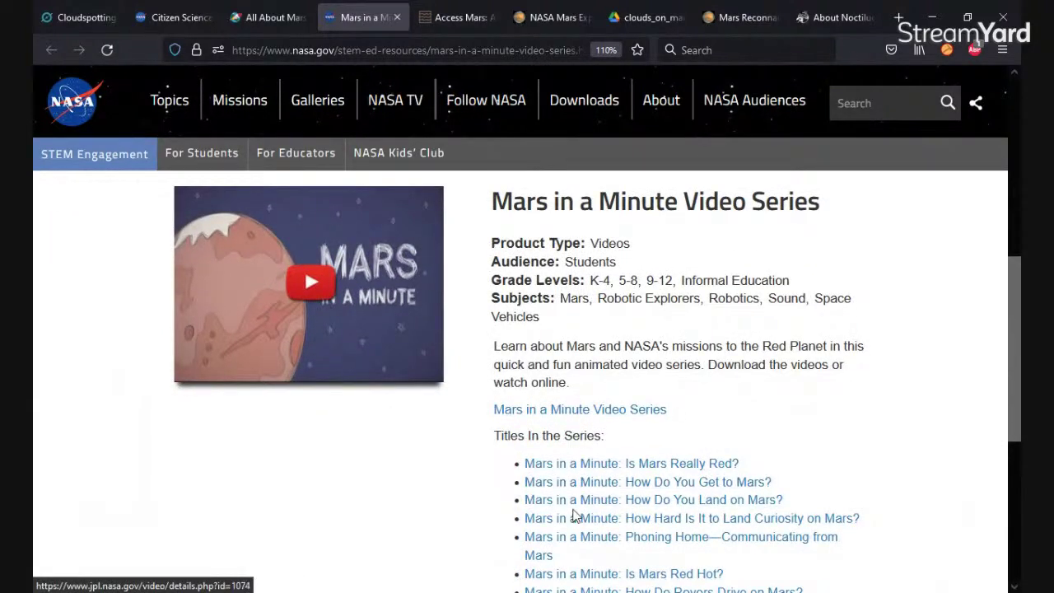
scroll(576, 514, down, 2)
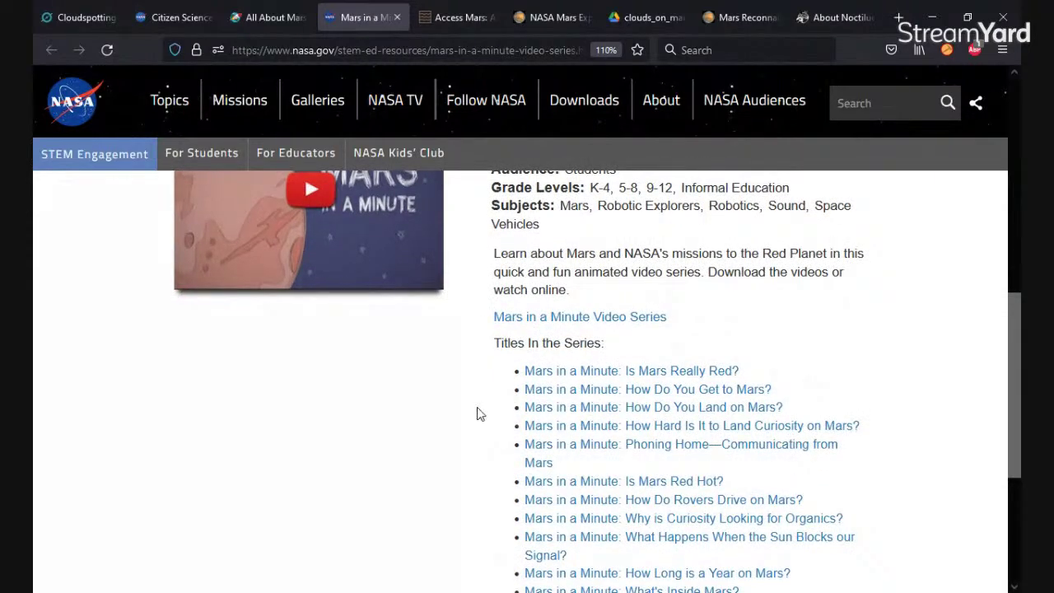
scroll(634, 497, down, 1)
scroll(632, 490, down, 3)
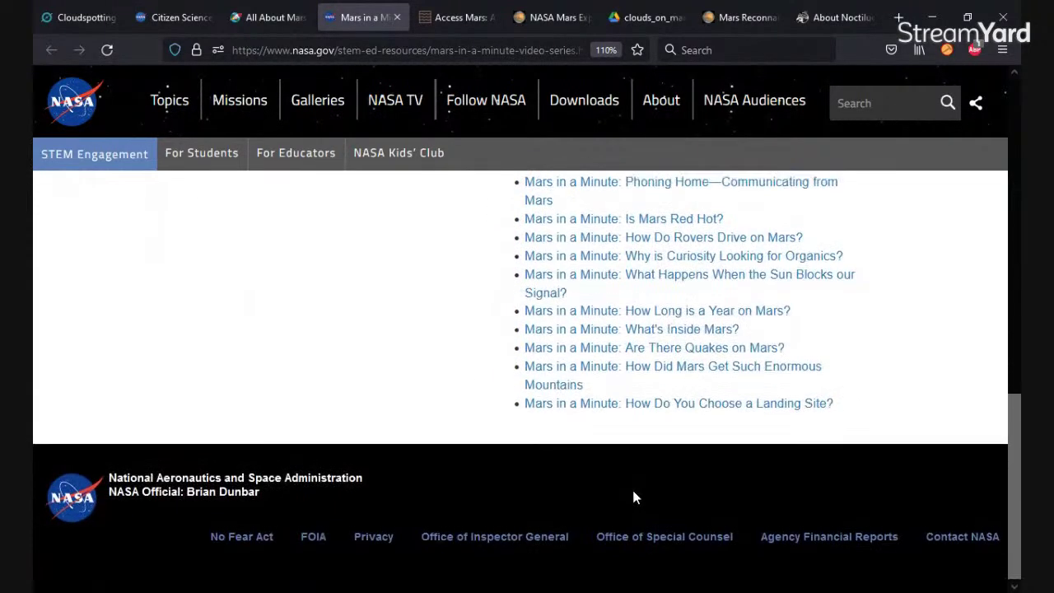
scroll(634, 487, up, 10)
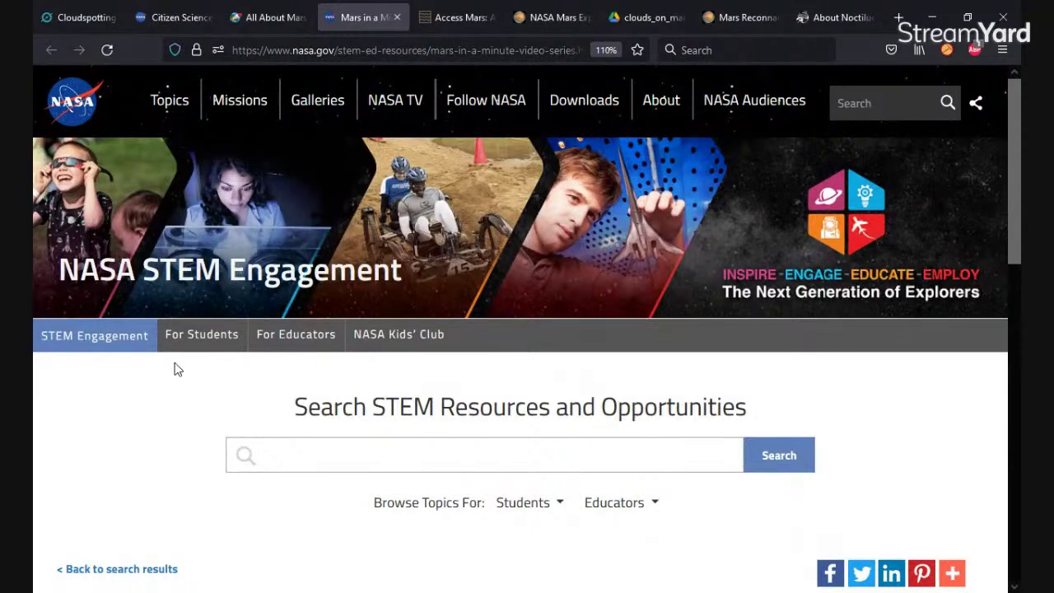
Step: Review the educator topics on the NASA STEM Engagement page and revisit the Mars in a Minute description and titles
scroll(854, 435, down, 2)
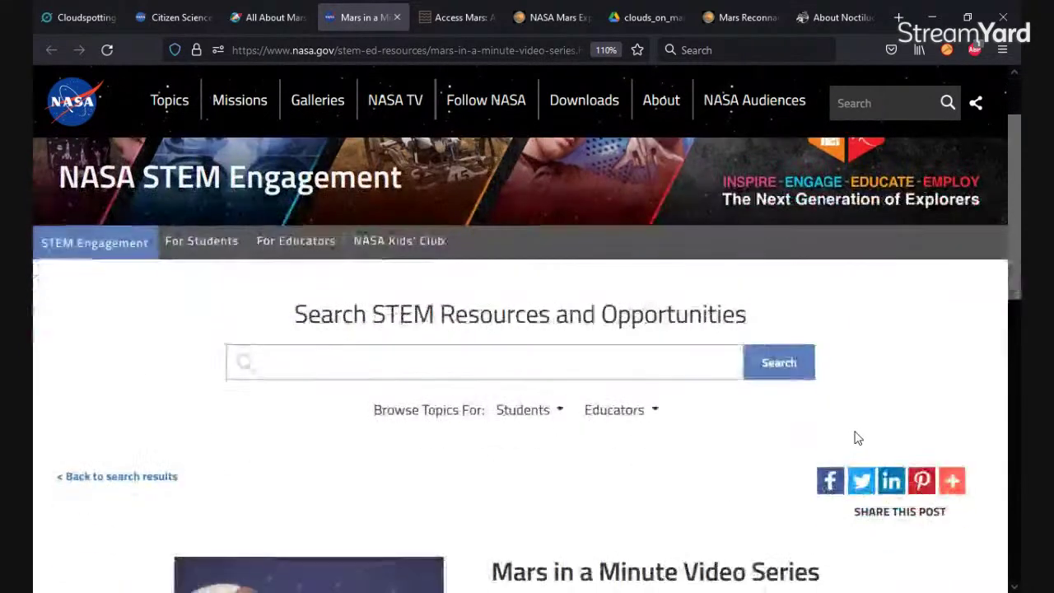
scroll(716, 520, up, 2)
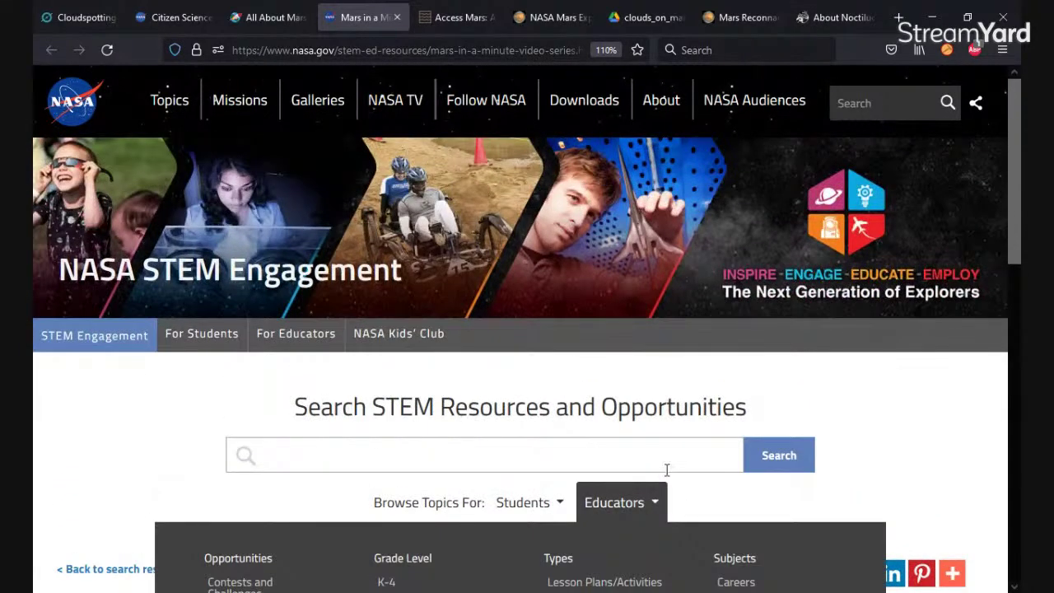
scroll(934, 424, down, 3)
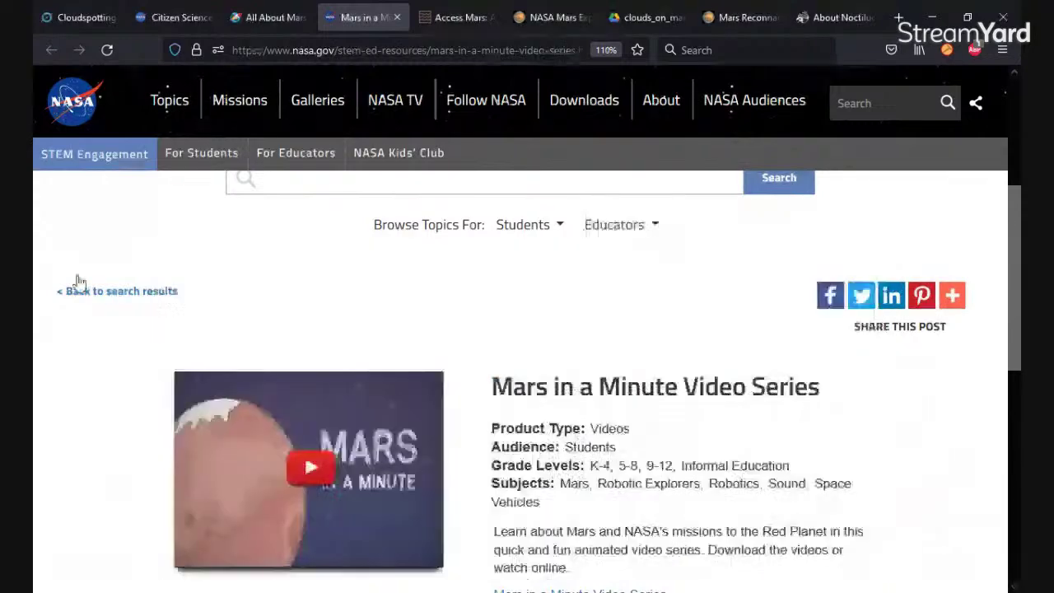
scroll(606, 446, down, 2)
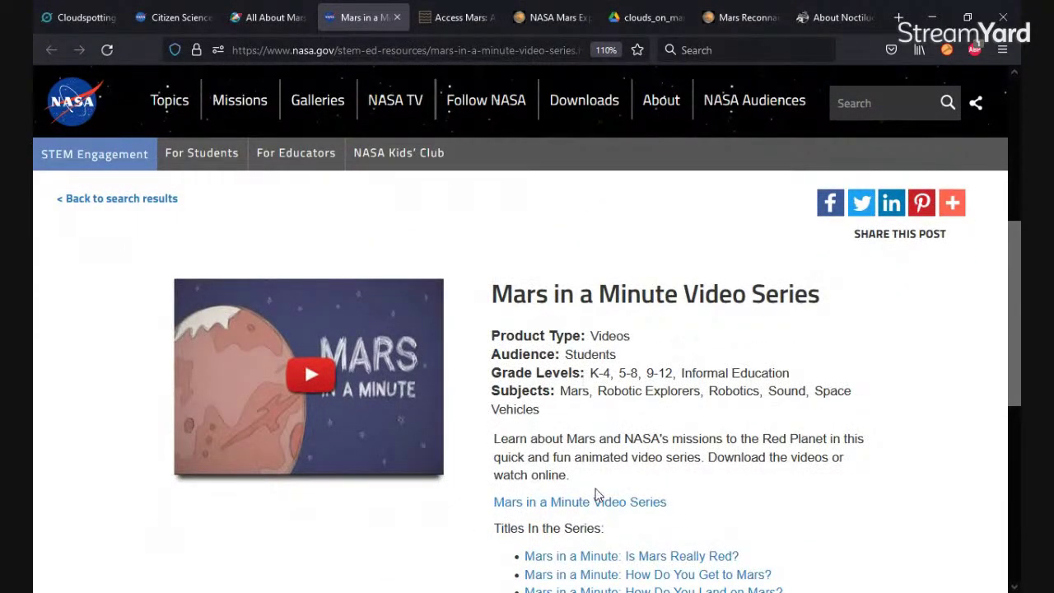
scroll(598, 494, down, 4)
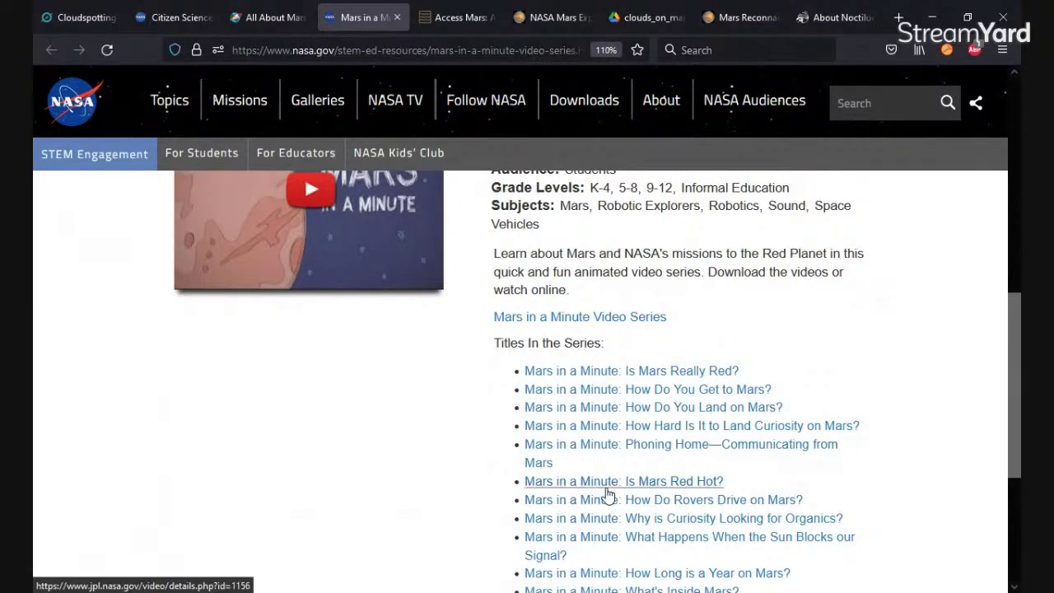
scroll(607, 494, down, 2)
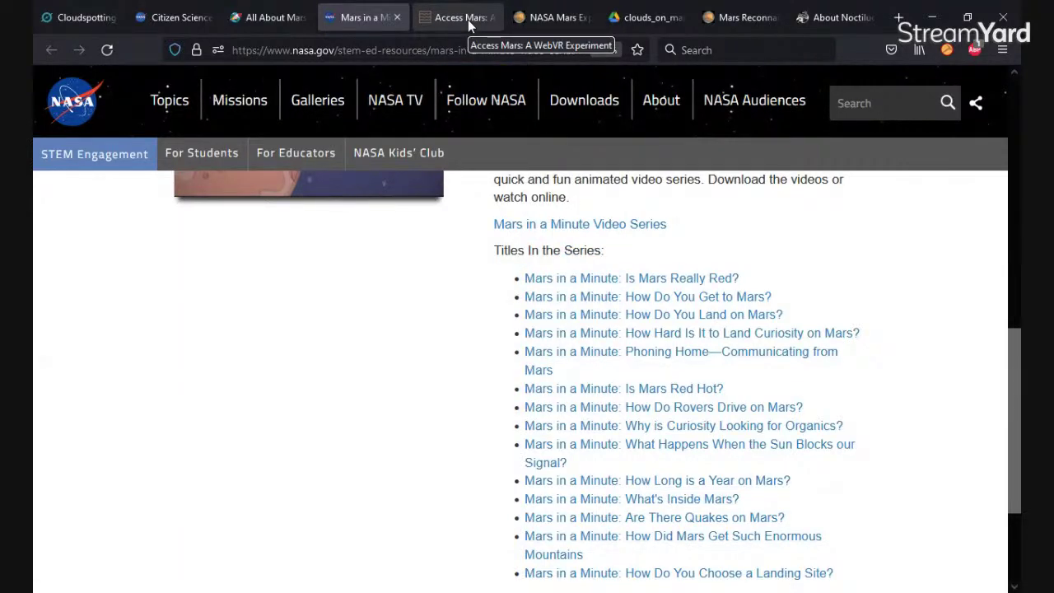
Step: Enter the 360 experience of the Access Mars WebVR experiment and skip its introduction
click(467, 20)
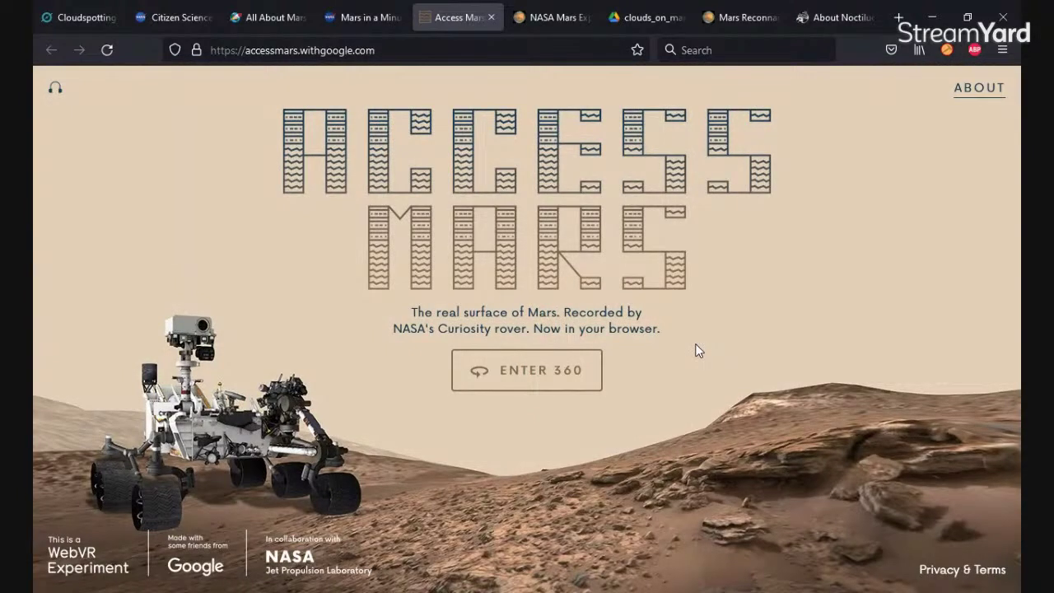
click(548, 384)
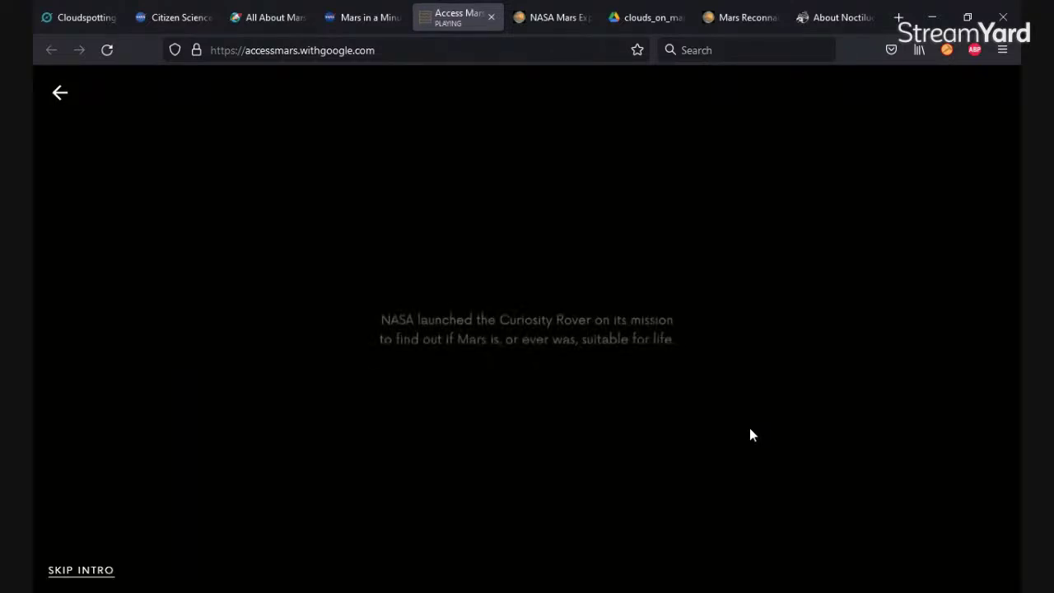
click(87, 572)
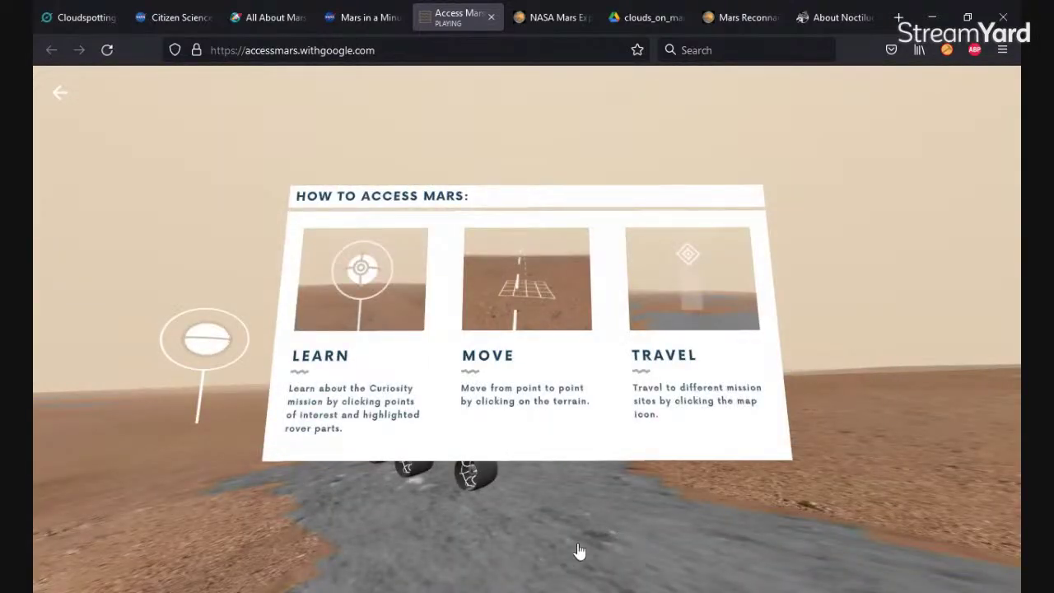
Step: Look around the Access Mars landing site, covering the how-to board, the points of interest and the Curiosity rover
drag(555, 545, 145, 459)
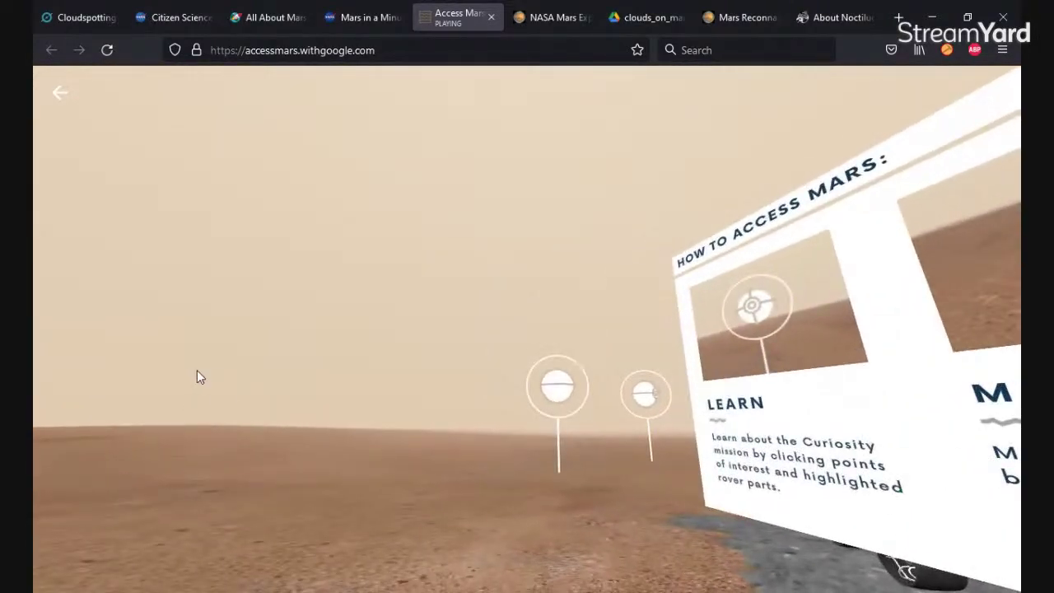
drag(146, 381, 757, 428)
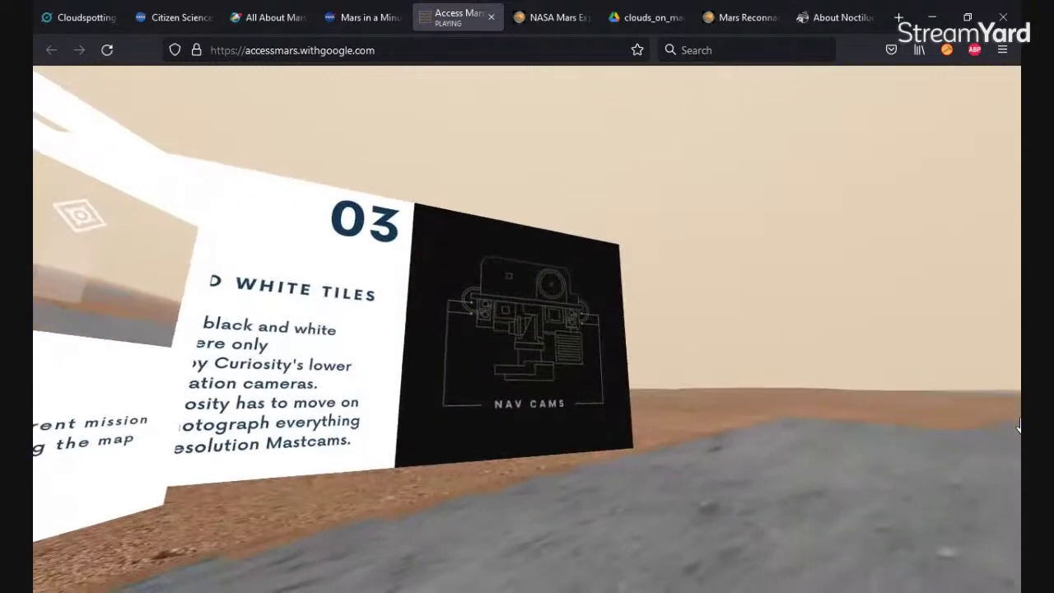
click(778, 454)
drag(630, 435, 957, 437)
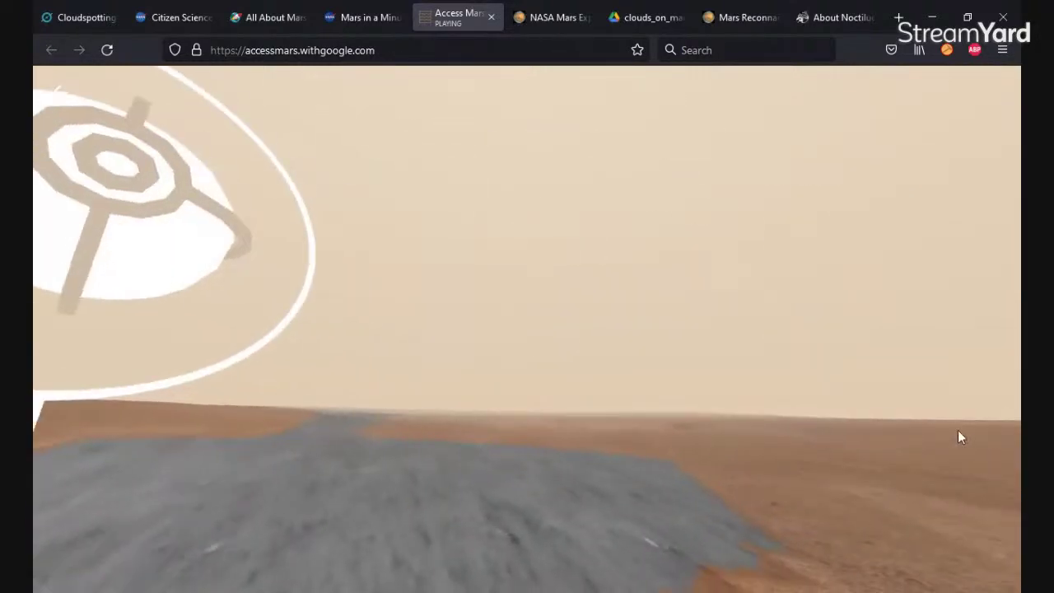
drag(703, 420, 928, 423)
drag(480, 418, 963, 418)
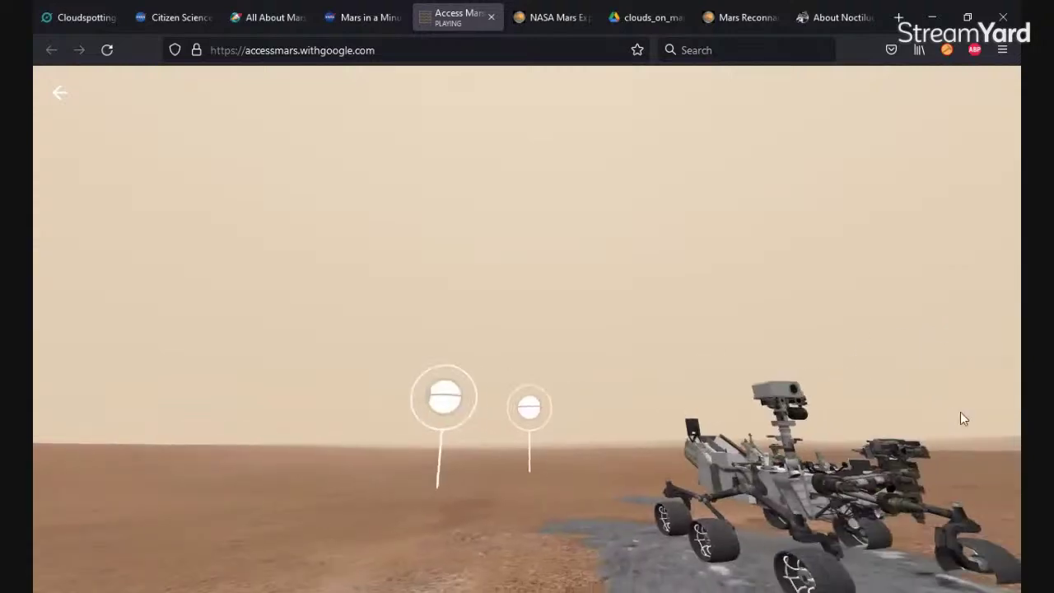
mouse_move(608, 472)
mouse_down()
mouse_move(584, 404)
mouse_move(604, 480)
mouse_up()
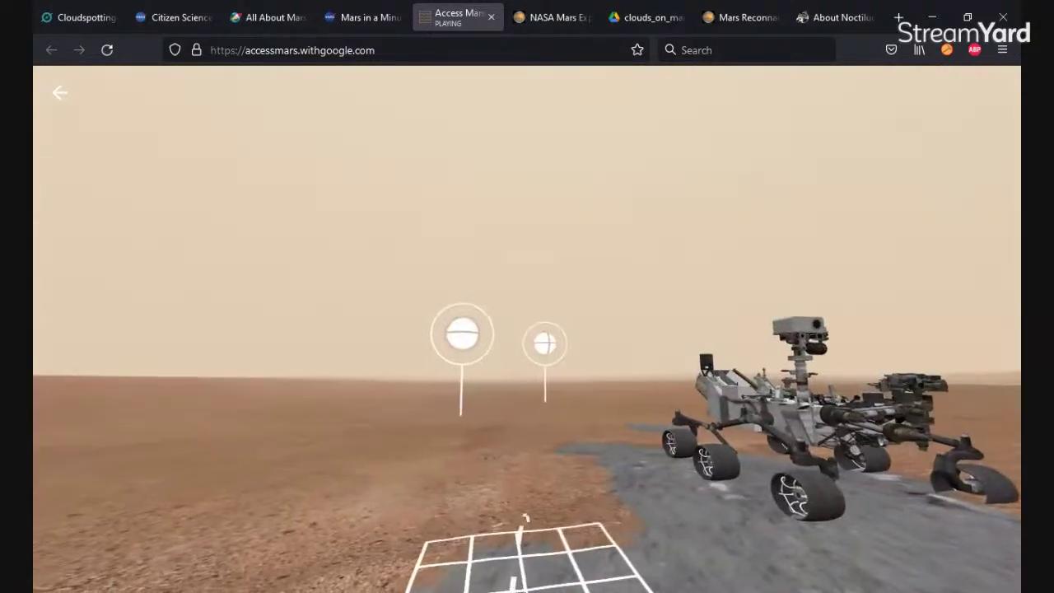
Step: Move from point to point across the Martian terrain, viewing the Black and White Tiles card on the way
click(523, 516)
mouse_move(709, 484)
mouse_down()
mouse_move(847, 486)
mouse_move(140, 476)
mouse_move(33, 491)
mouse_move(311, 454)
mouse_move(32, 500)
mouse_up()
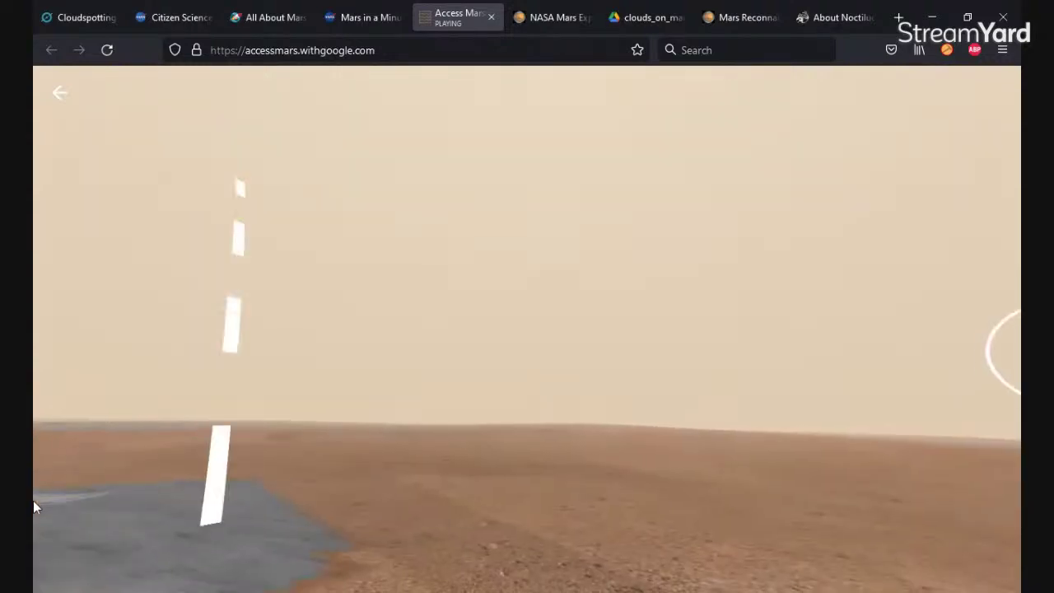
click(421, 466)
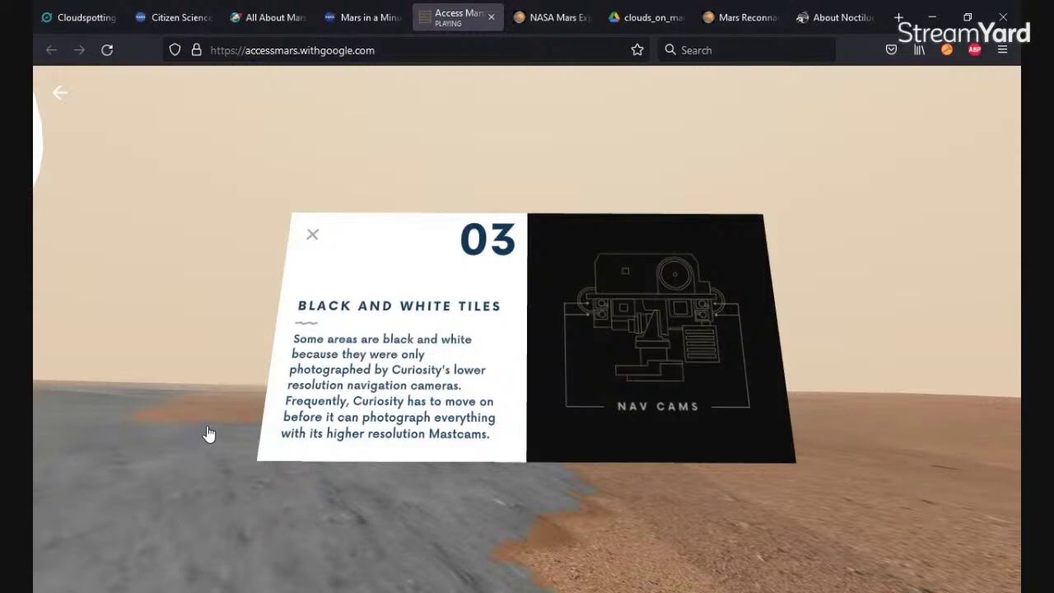
drag(125, 440, 80, 472)
drag(298, 400, 113, 423)
click(649, 532)
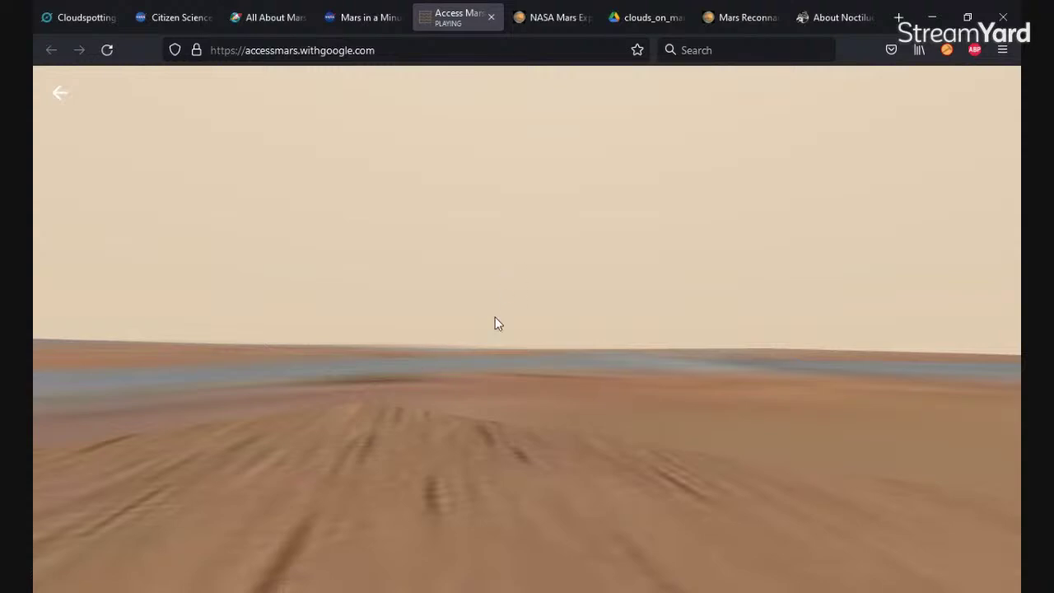
Step: Browse the featured stories on NASA's Mars Exploration Program homepage, ending on How to Drive a Mars Rover
click(557, 25)
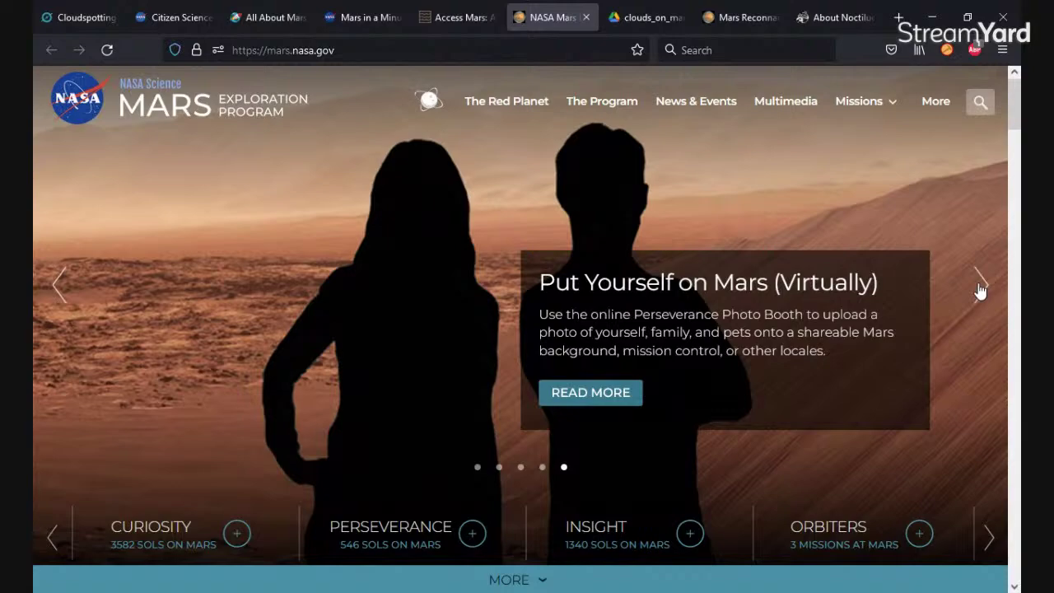
click(980, 290)
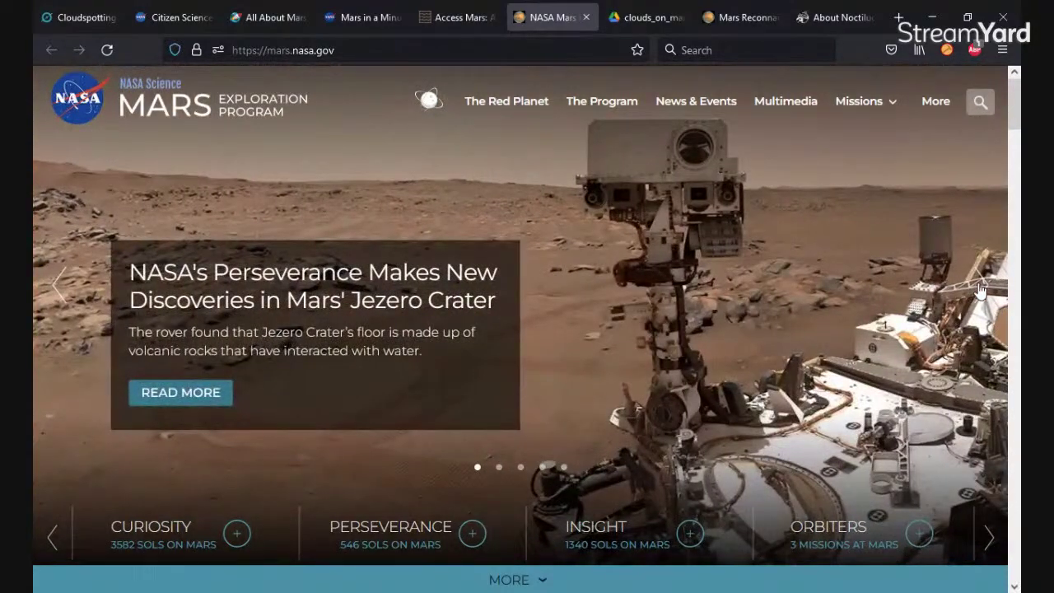
click(980, 290)
click(980, 290)
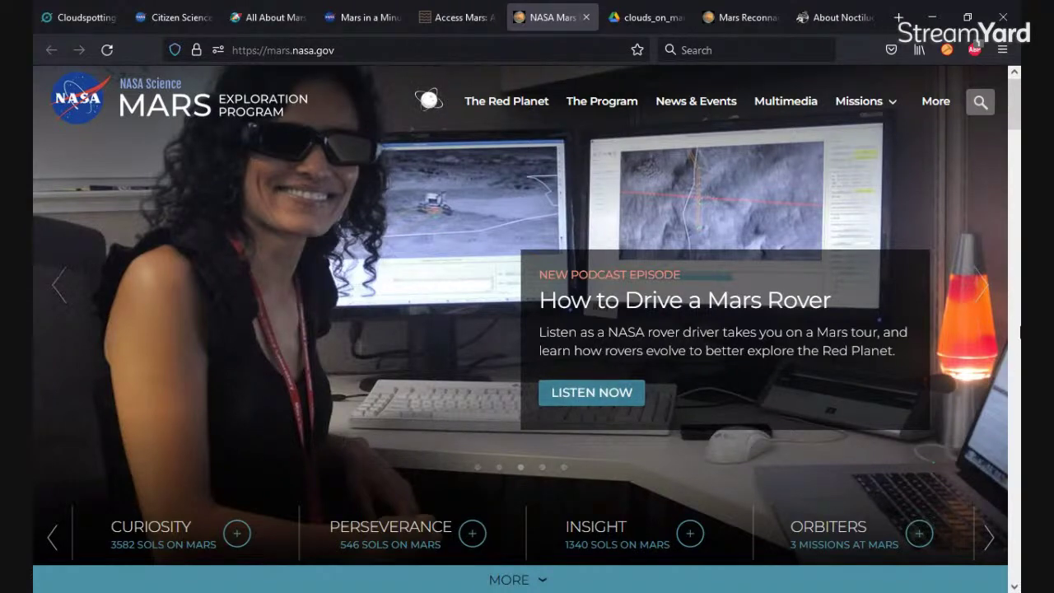
click(976, 287)
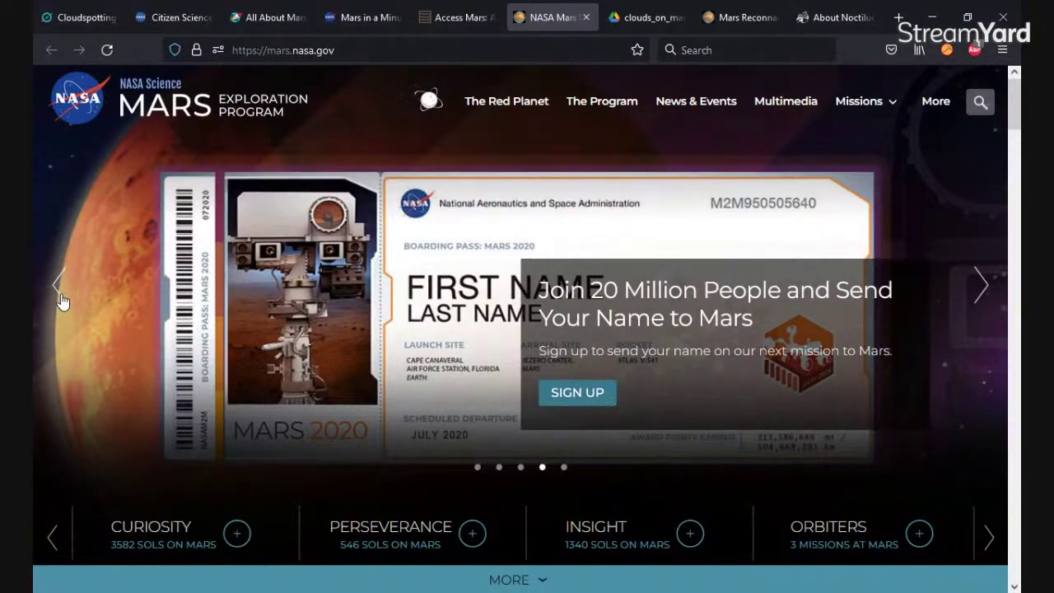
click(60, 294)
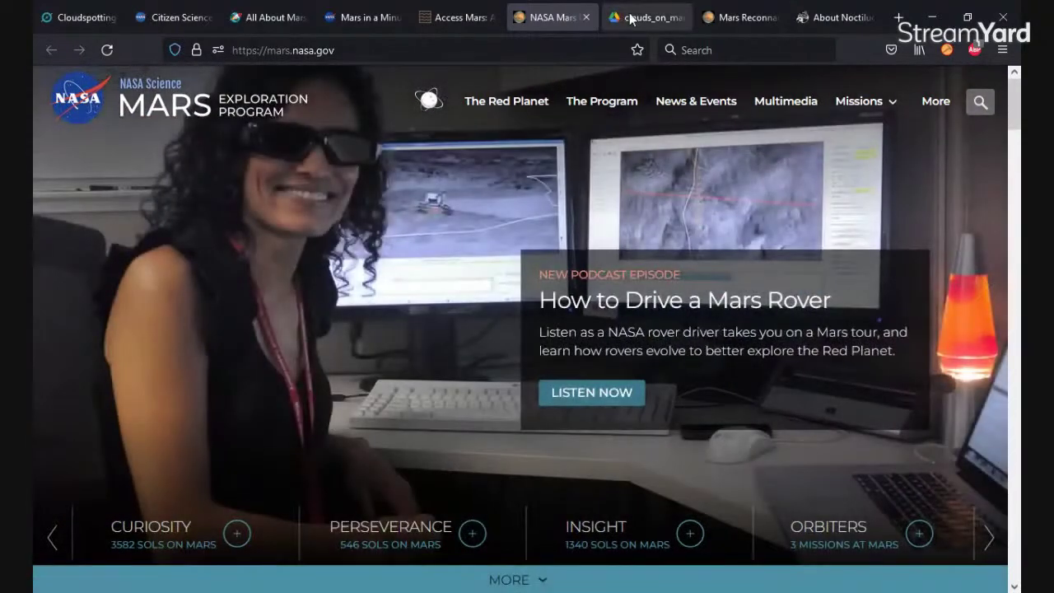
Step: View clouds_on_mars_chapter_mmc.pdf, covering its introduction and the table comparing Earth and Mars
click(631, 18)
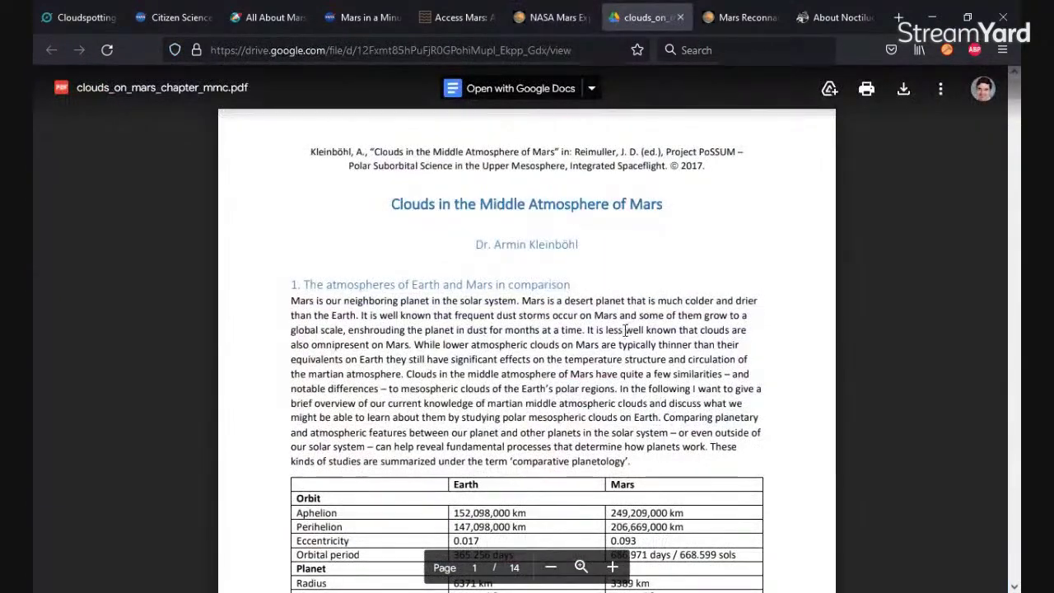
scroll(724, 399, down, 10)
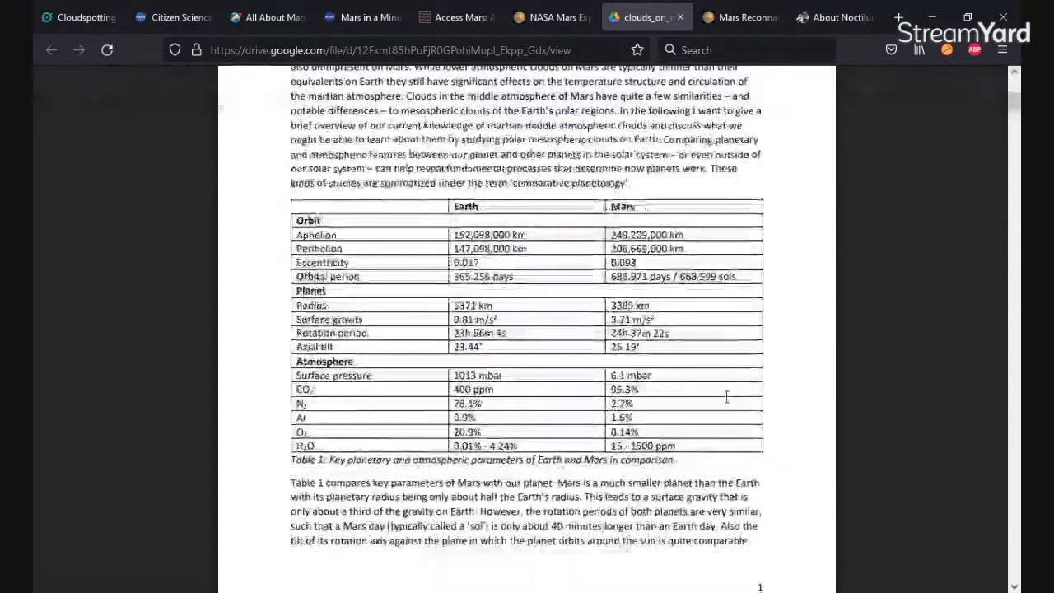
scroll(726, 393, up, 8)
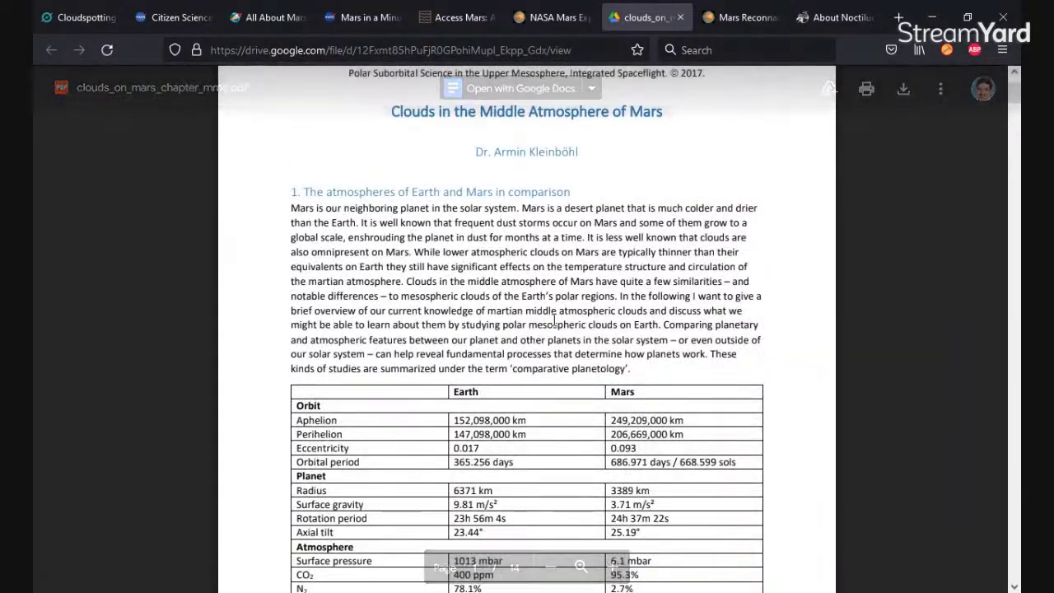
Step: Skim page 2 of the PDF on Martian seasons and atmosphere, and return to the Earth and Mars comparison table on page 1
scroll(550, 321, down, 4)
scroll(552, 321, down, 15)
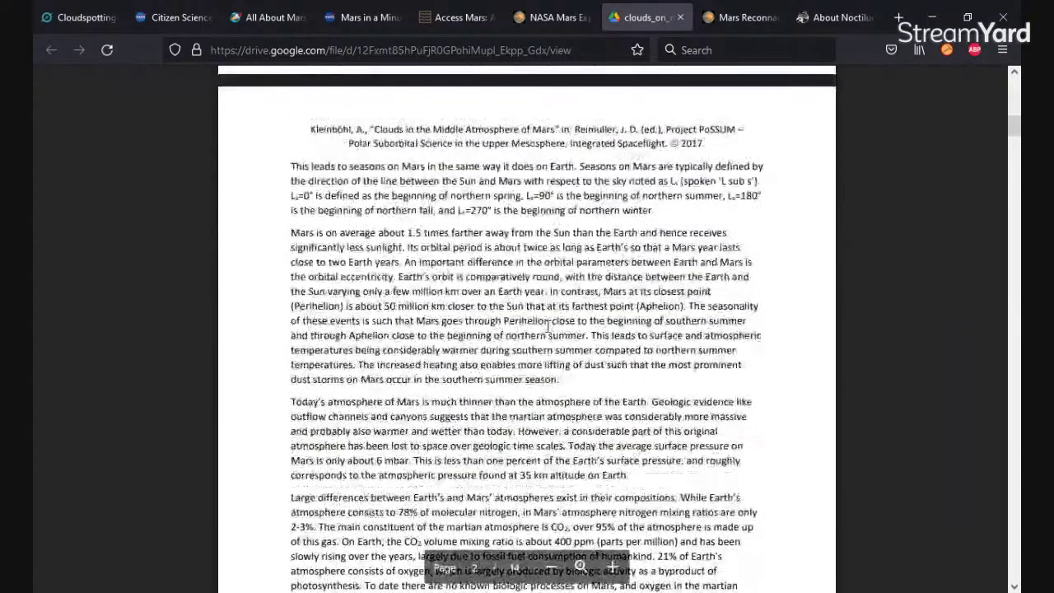
scroll(542, 322, up, 15)
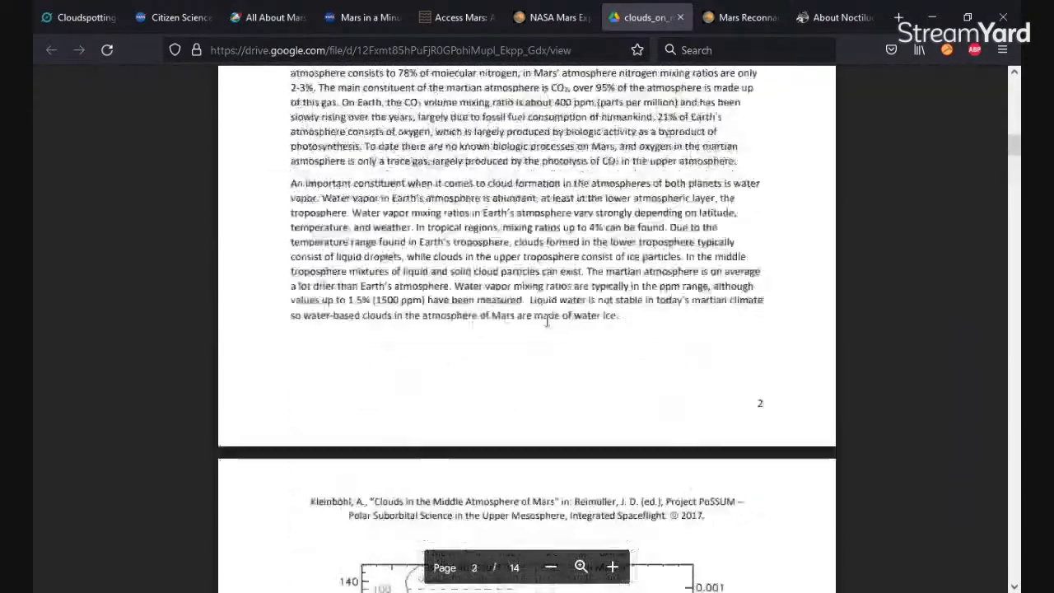
scroll(545, 329, up, 6)
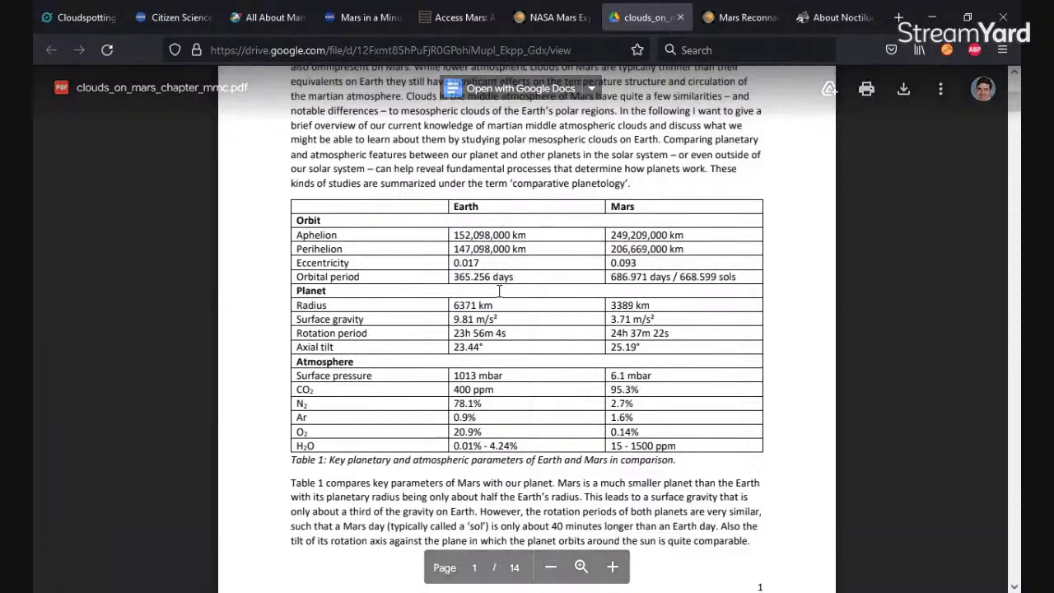
Step: Enlarge the PDF page to 133% and review the chapter introduction and the table of Earth and Mars parameters
key(ctrl+plus)
key(ctrl+plus)
key(ctrl+plus)
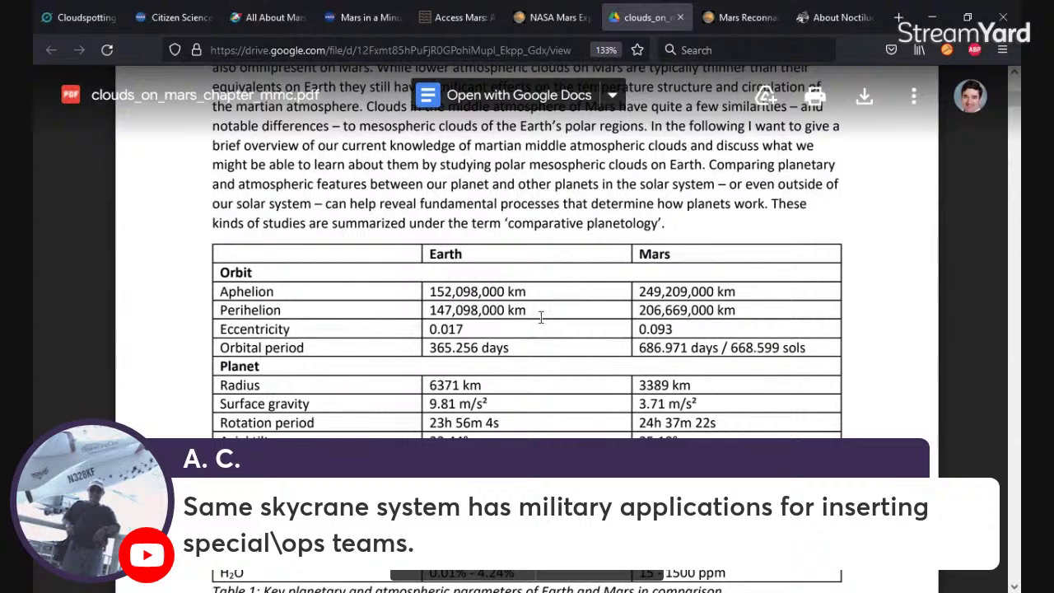
scroll(541, 317, up, 5)
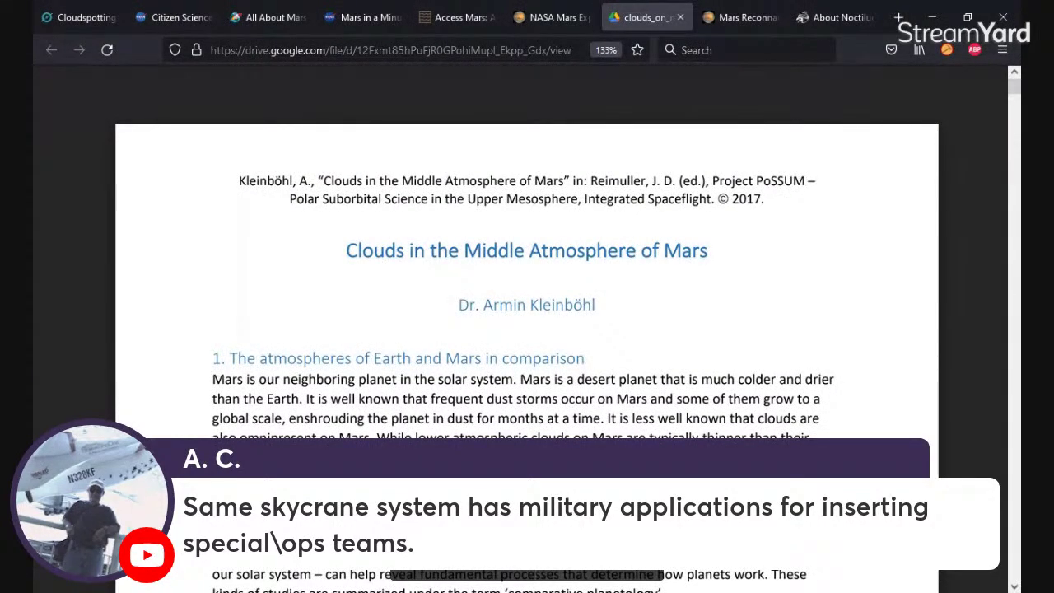
scroll(526, 329, down, 7)
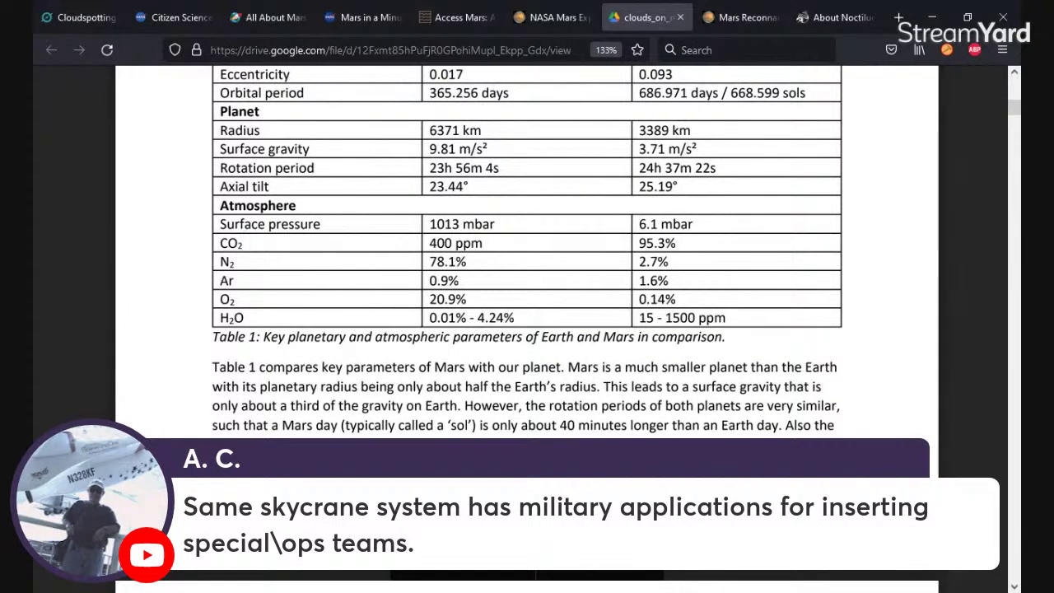
scroll(527, 329, up, 7)
scroll(527, 330, down, 3)
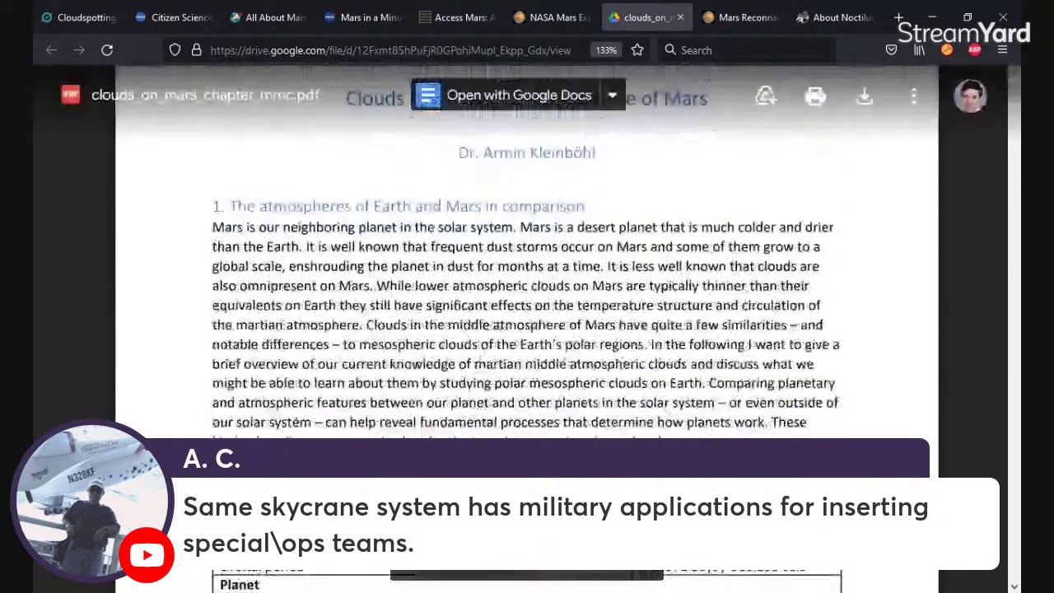
scroll(527, 330, down, 3)
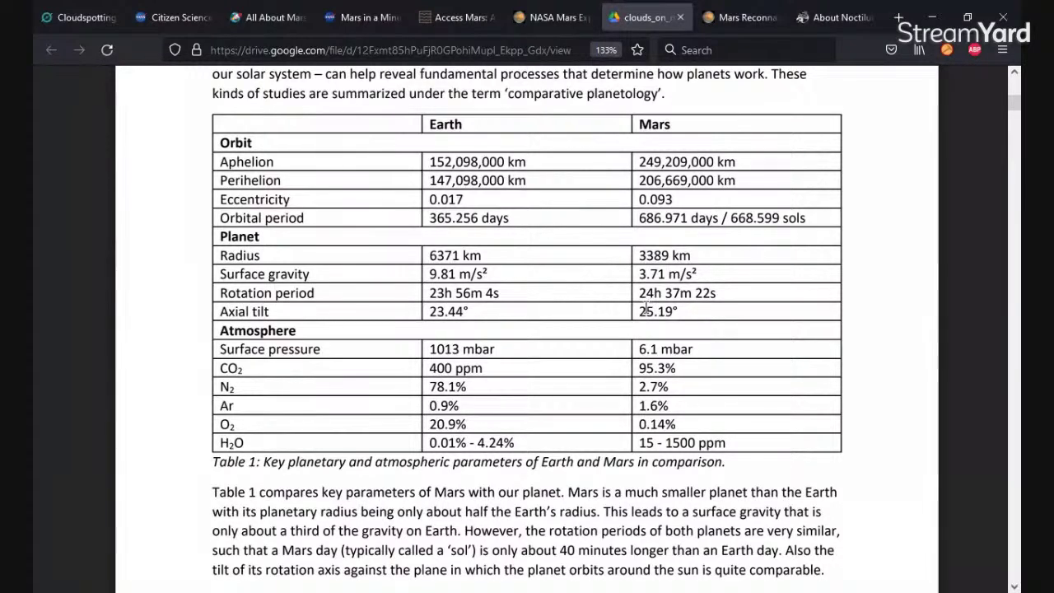
Step: Browse the featured stories on NASA's Mars Reconnaissance Orbiter page, including Help NASA Scientists Find Clouds on Mars
click(735, 18)
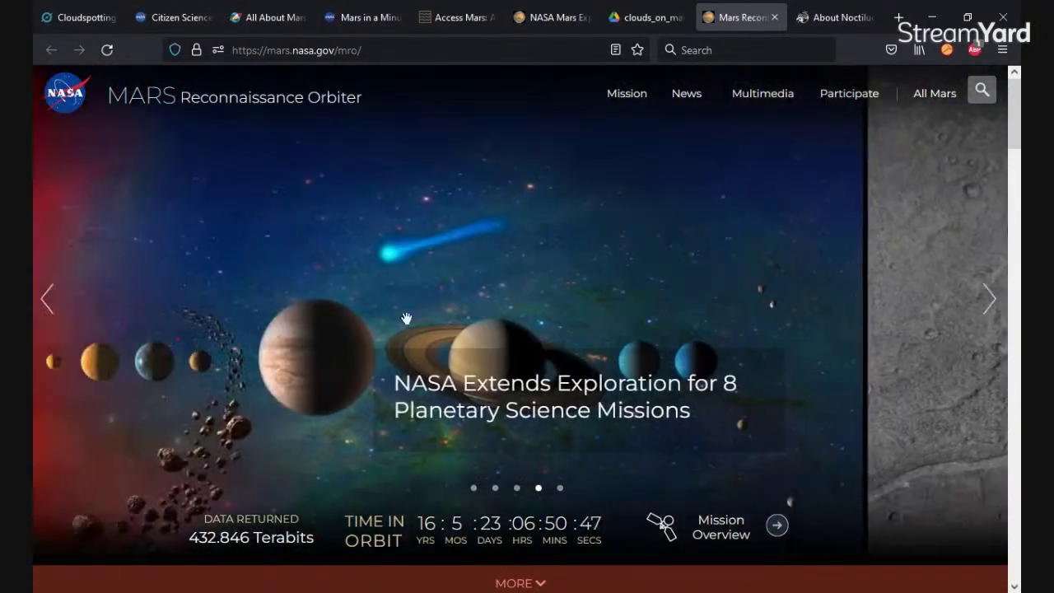
mouse_move(840, 360)
drag(840, 360, 301, 318)
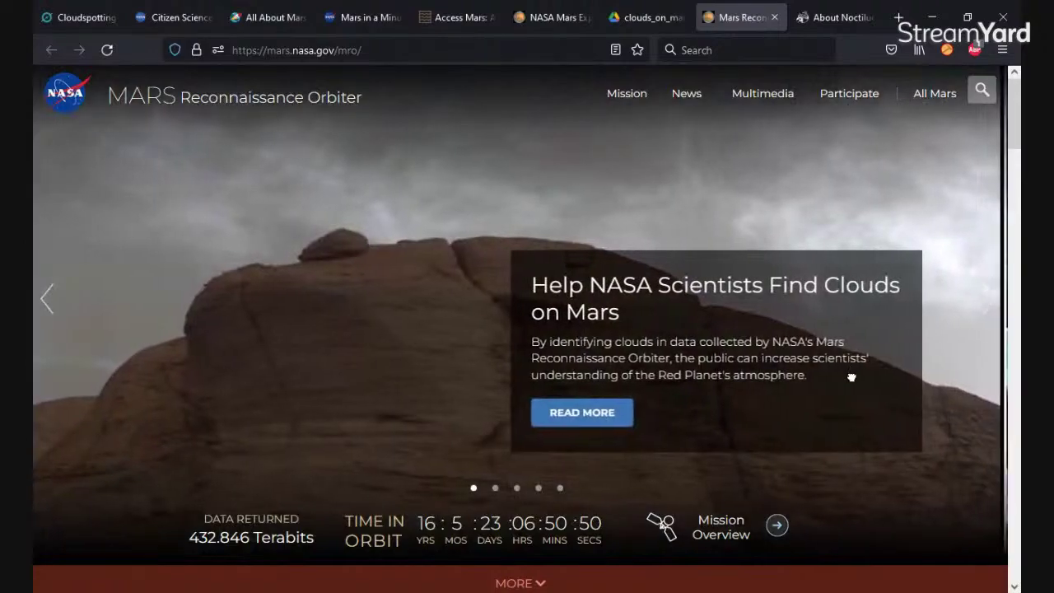
drag(851, 376, 823, 355)
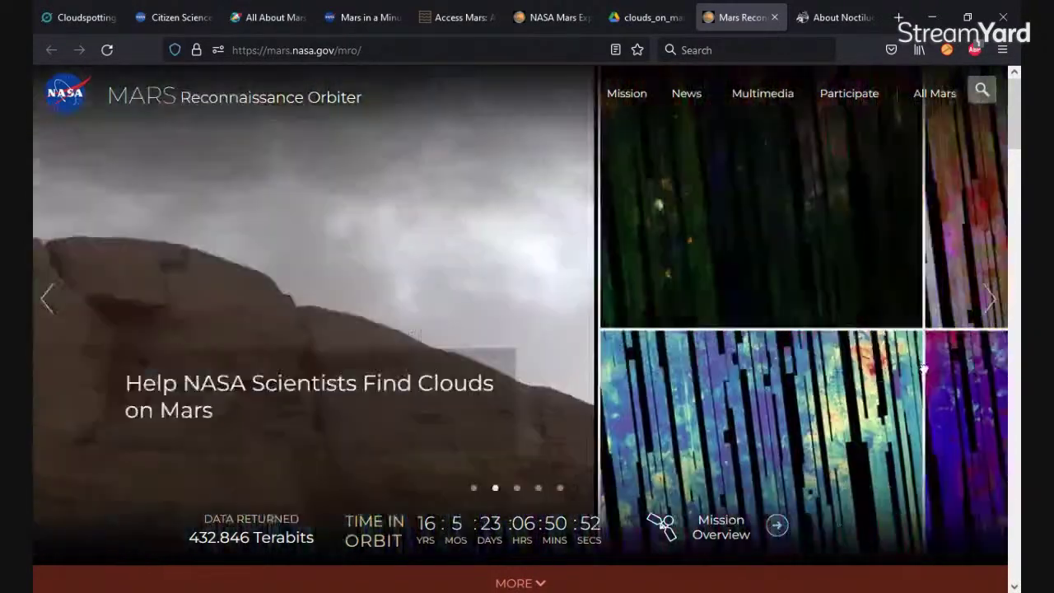
drag(136, 369, 832, 354)
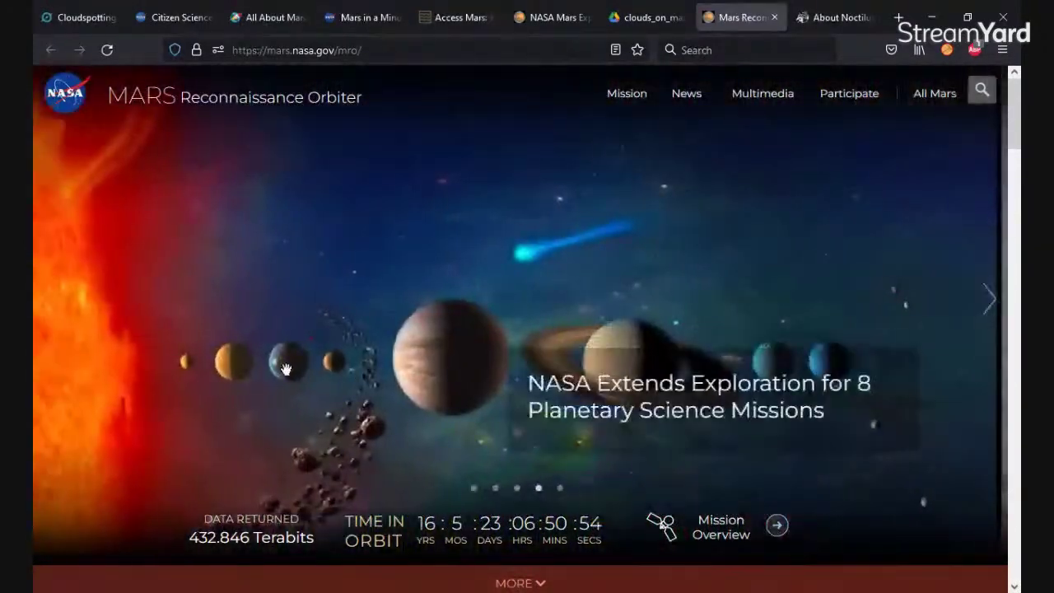
Step: View Project PoSSUM's About Noctilucent Clouds page, dismissing the newsletter pop-up and returning to the introduction at its start
click(818, 18)
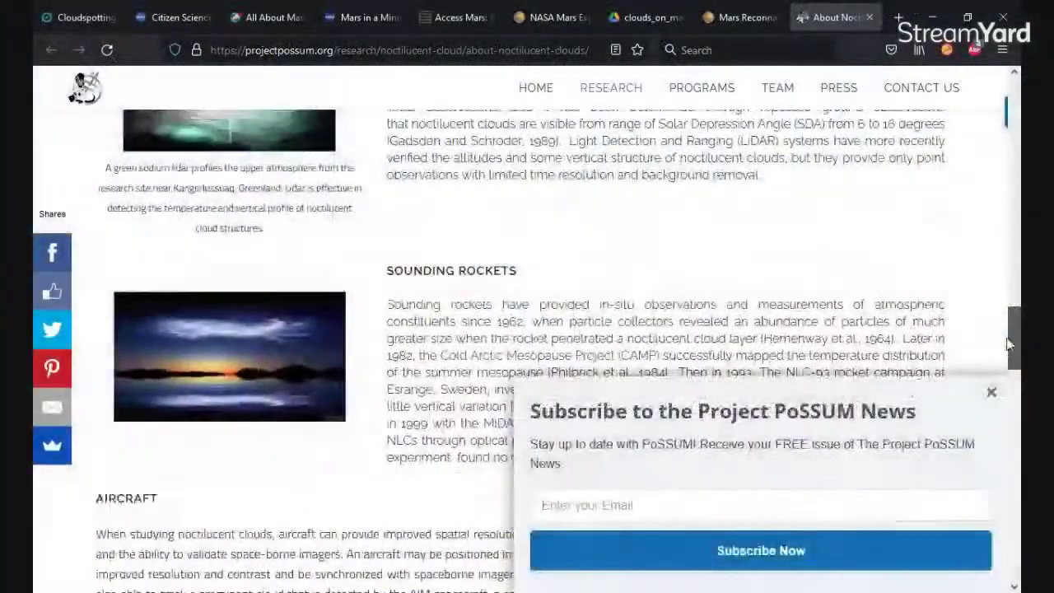
drag(1012, 341, 989, 335)
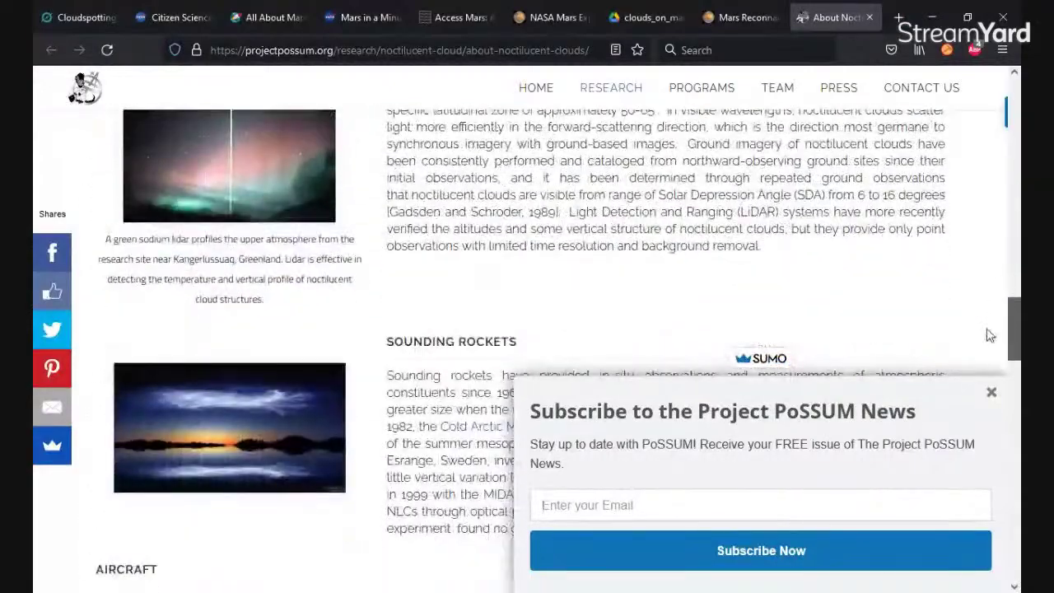
click(991, 393)
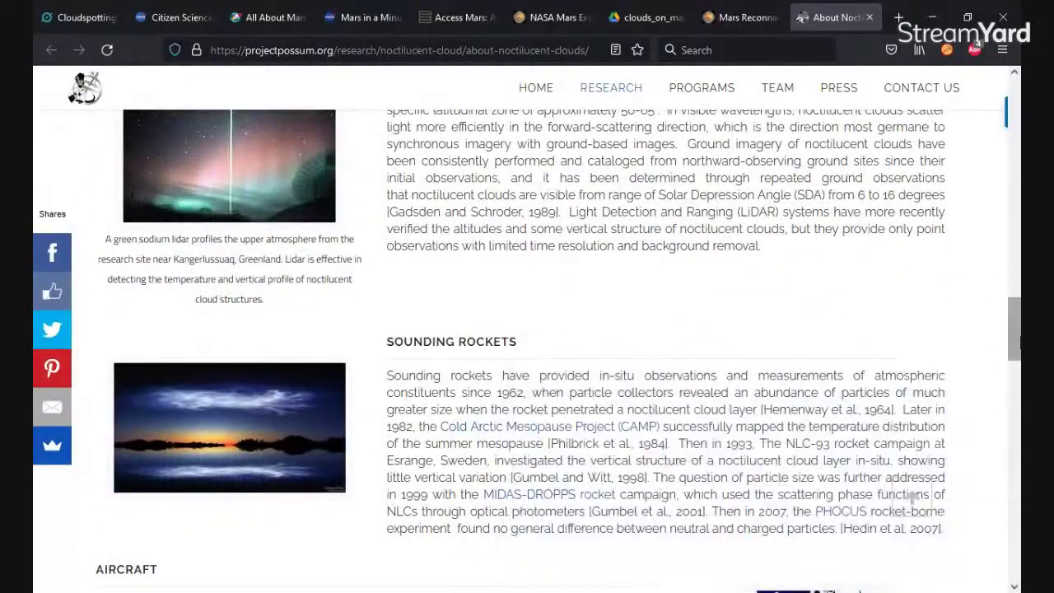
drag(1014, 324, 986, 547)
click(911, 496)
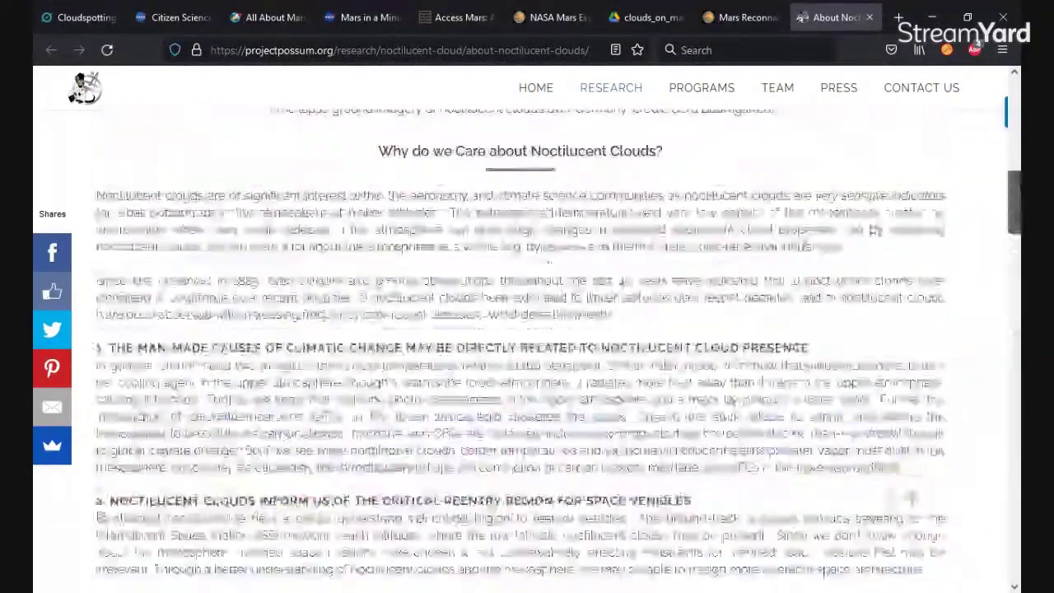
scroll(520, 395, up, 3)
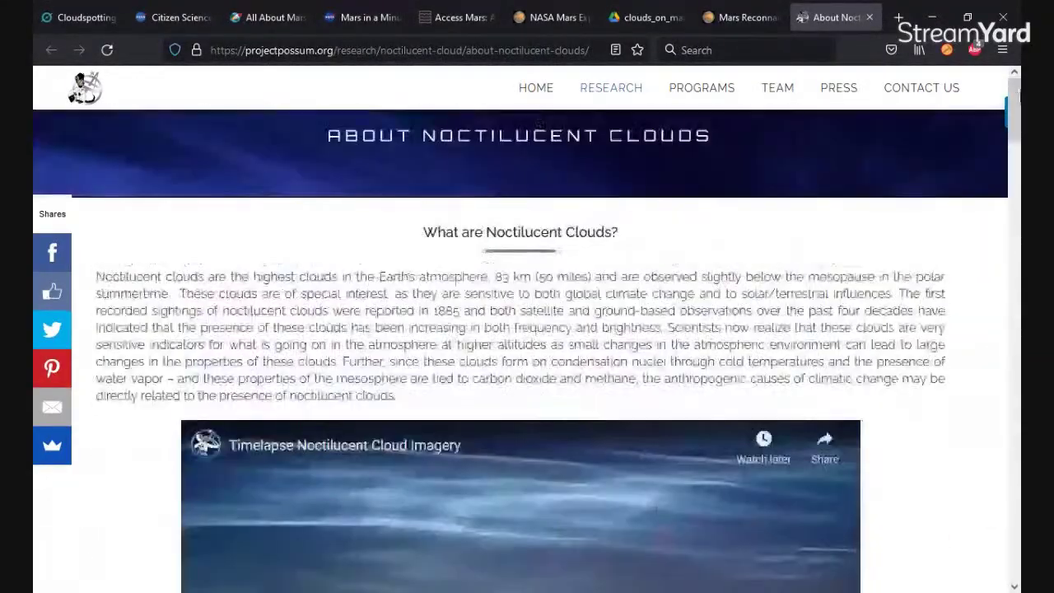
Step: Open the Cloudspotting on Mars project's About page and read the section on mesospheric clouds and why they are studied
click(60, 17)
scroll(412, 271, up, 20)
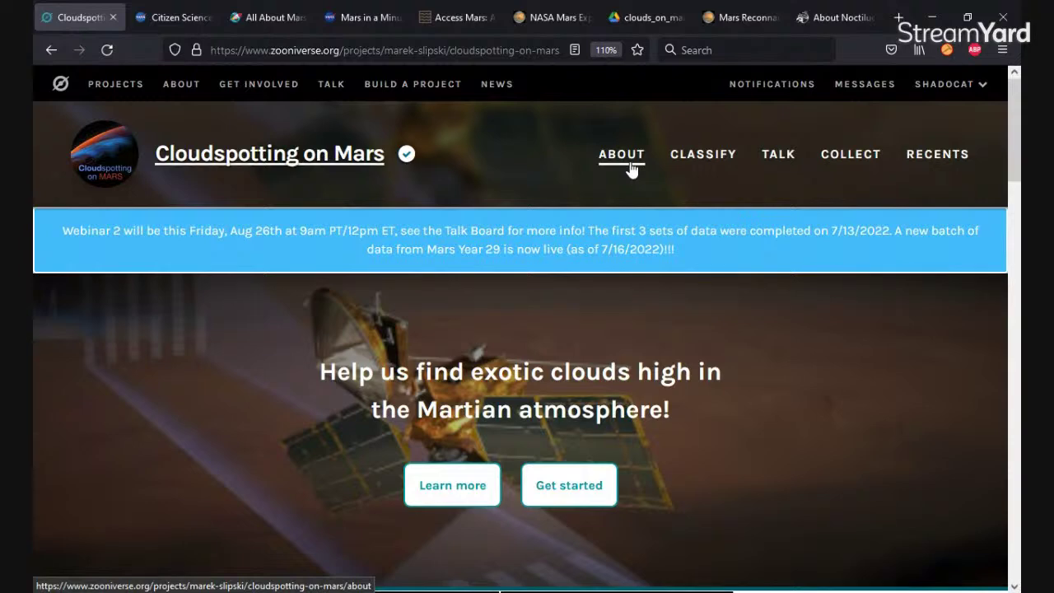
click(631, 169)
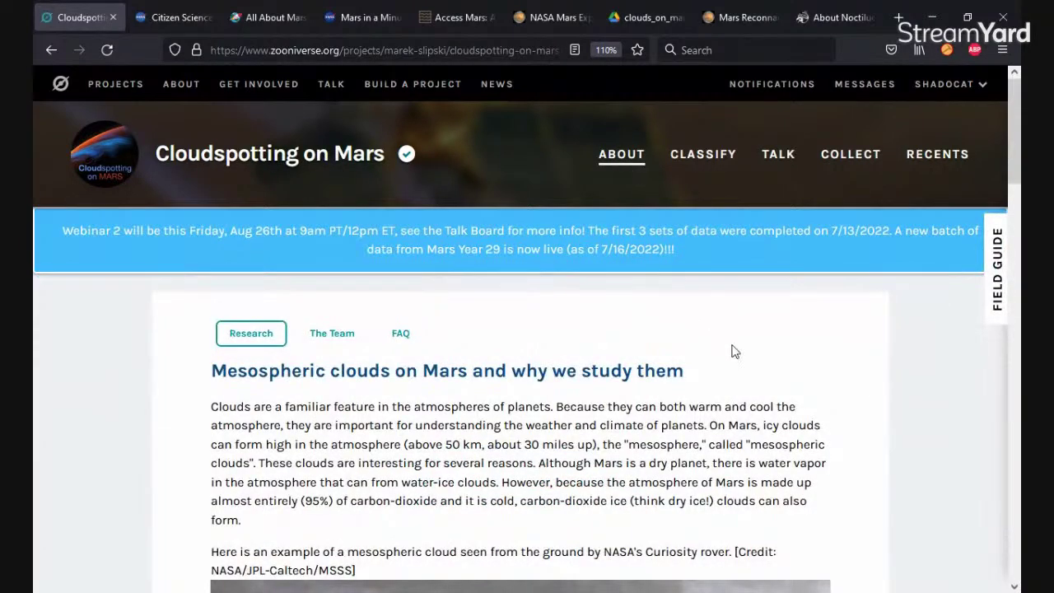
scroll(751, 370, down, 2)
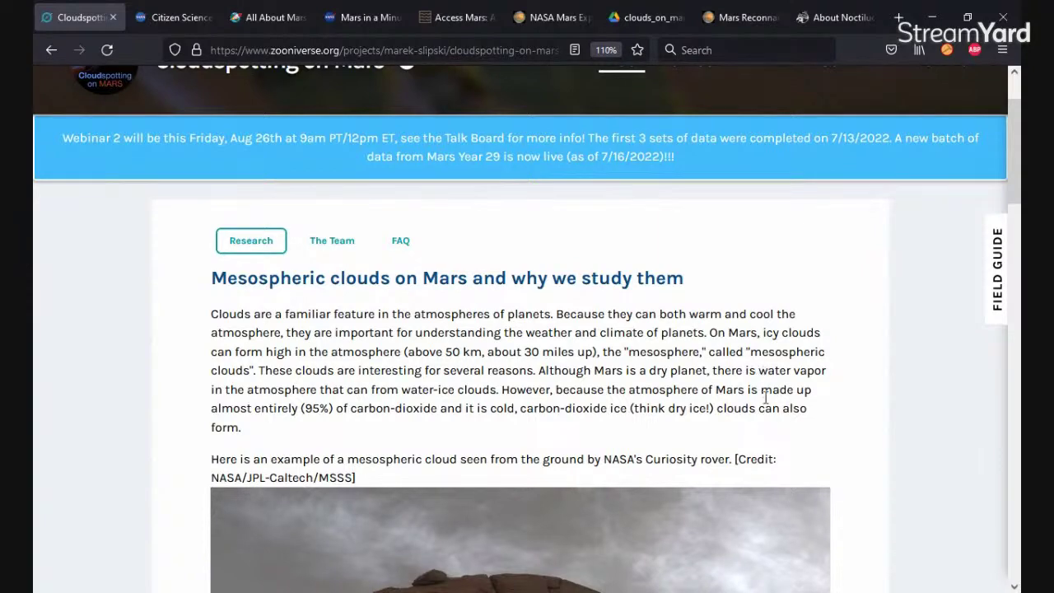
scroll(764, 405, down, 2)
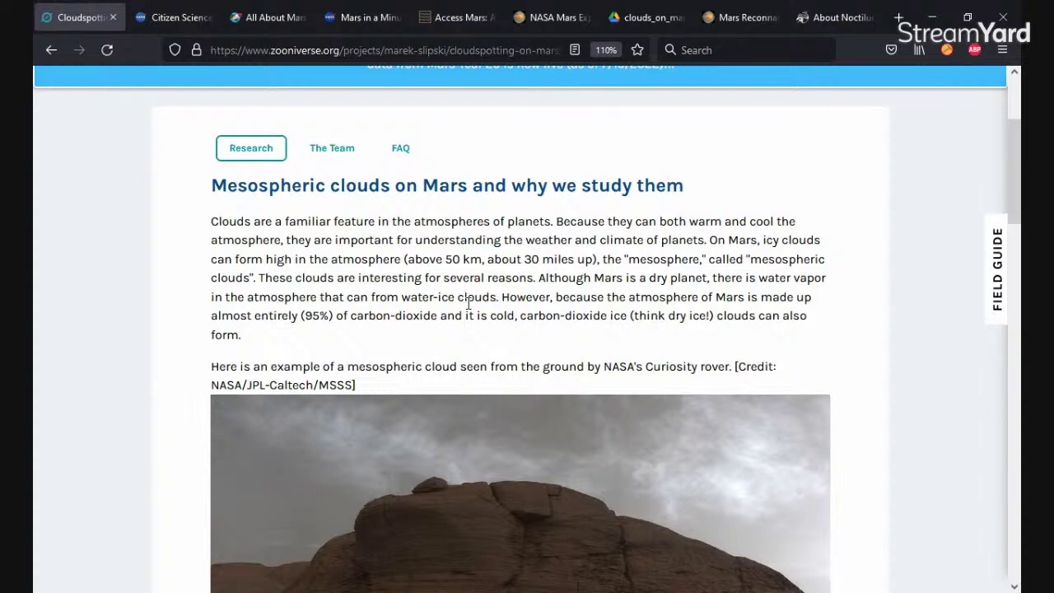
scroll(556, 301, down, 2)
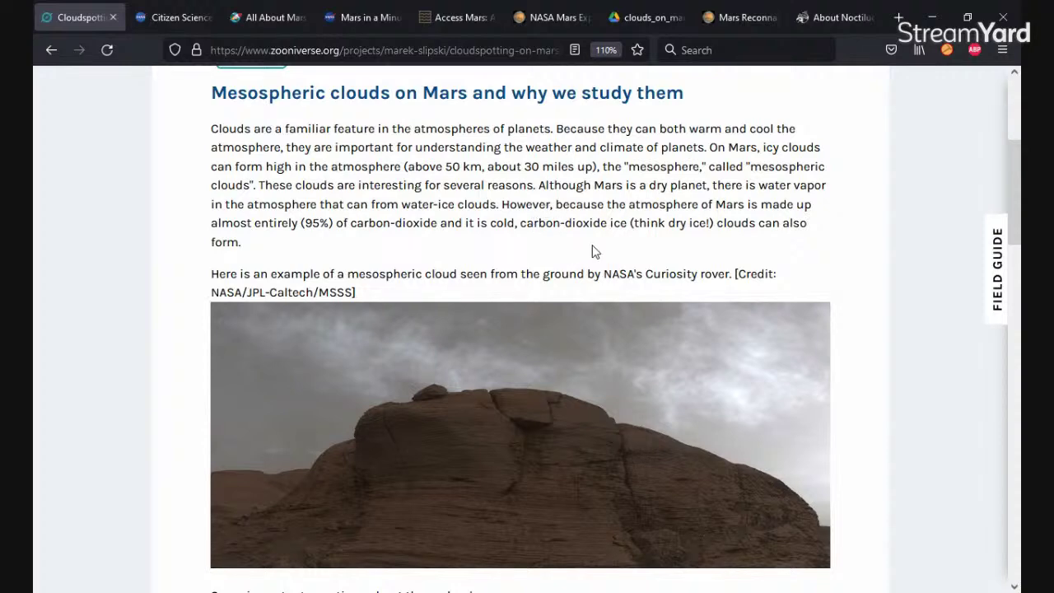
Step: Read the rest of the Research page, covering the key cloud questions, dataset, arch diagrams, long term goal and learning resources
scroll(591, 250, down, 5)
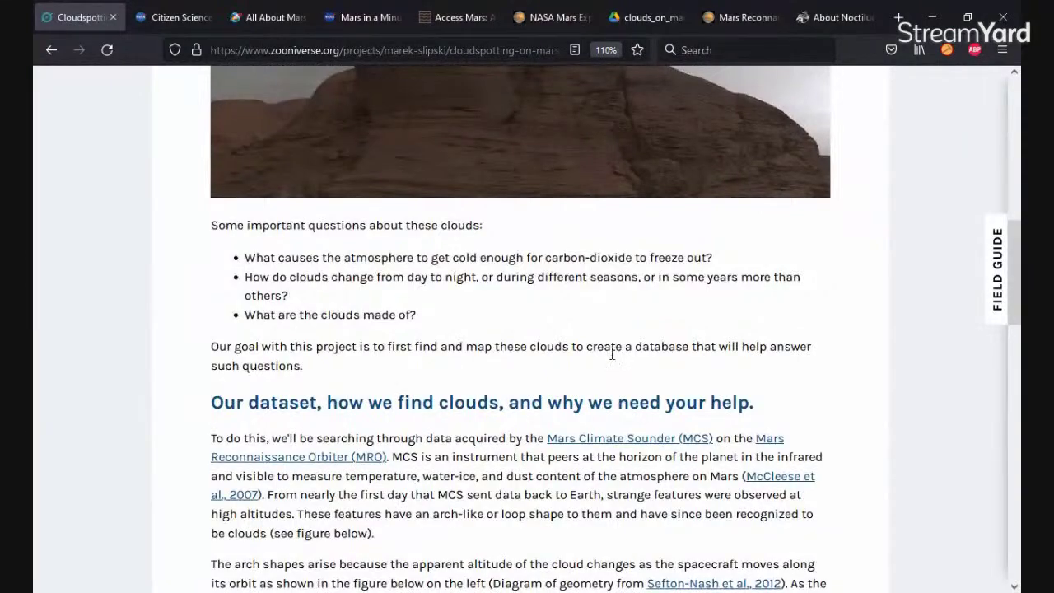
scroll(611, 348, down, 4)
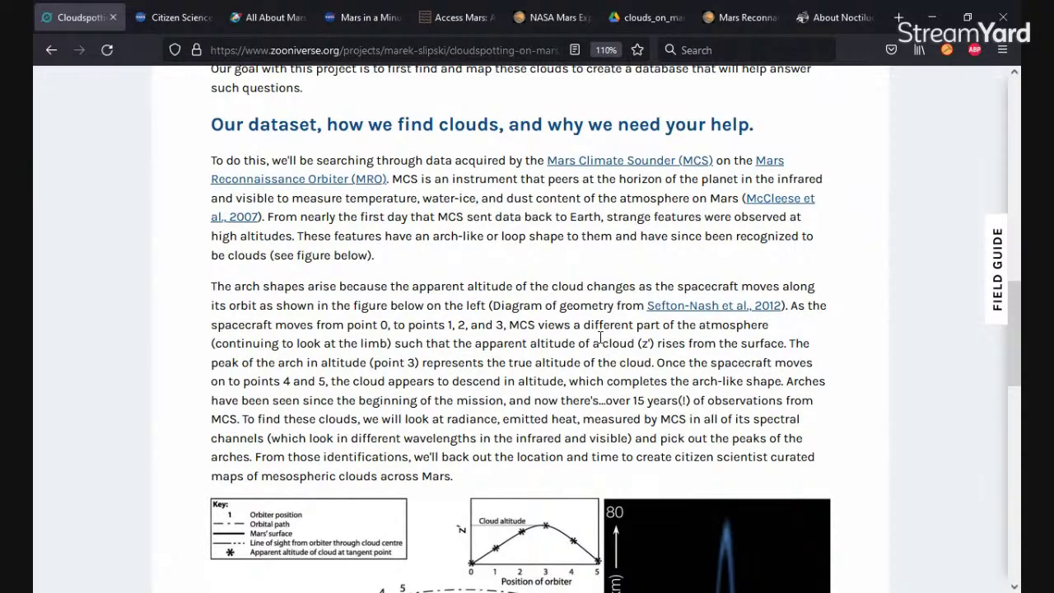
scroll(599, 340, down, 3)
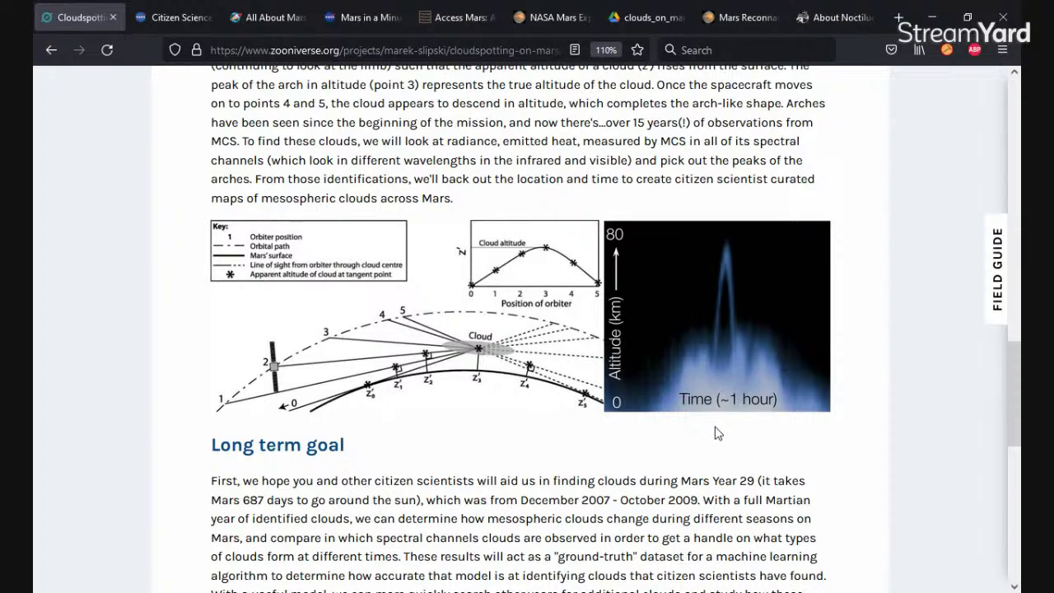
scroll(662, 359, down, 3)
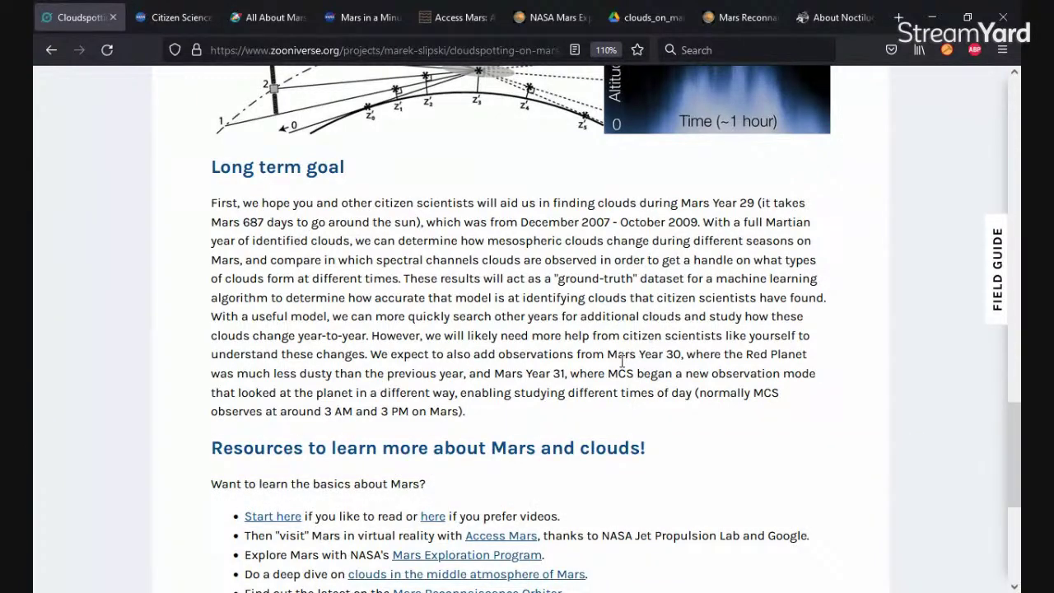
scroll(612, 392, down, 1)
scroll(612, 393, down, 4)
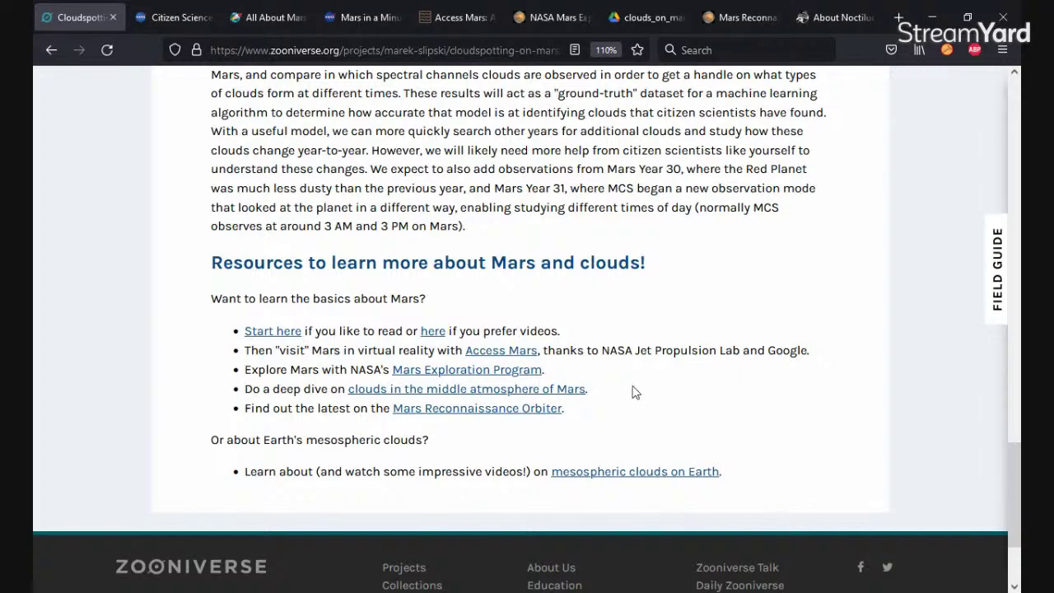
scroll(632, 390, down, 2)
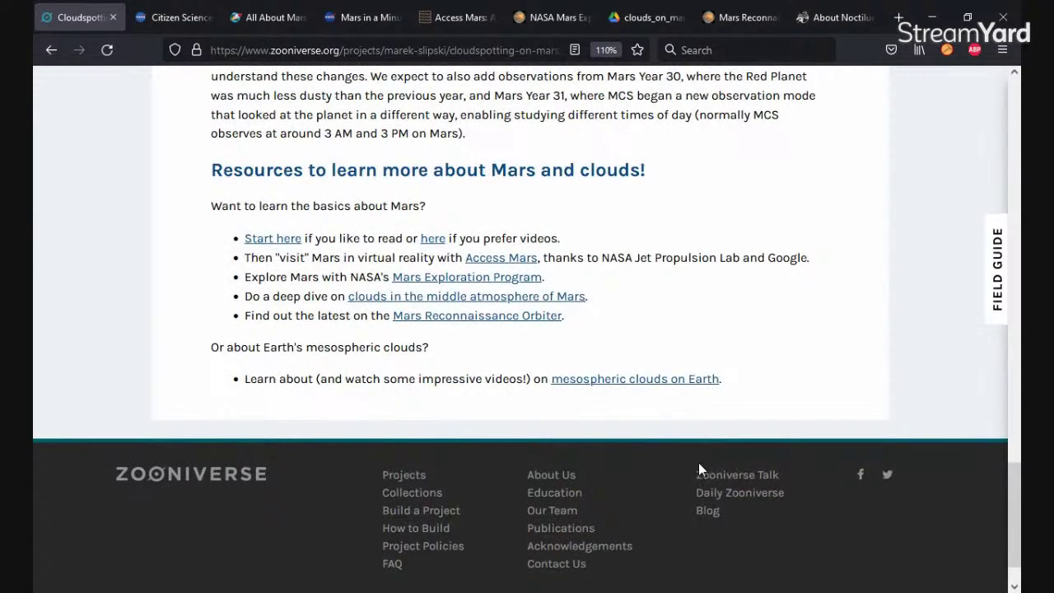
Step: Open the project's The Team page and look through the team member biographies down to Funding Sources
scroll(700, 465, up, 6)
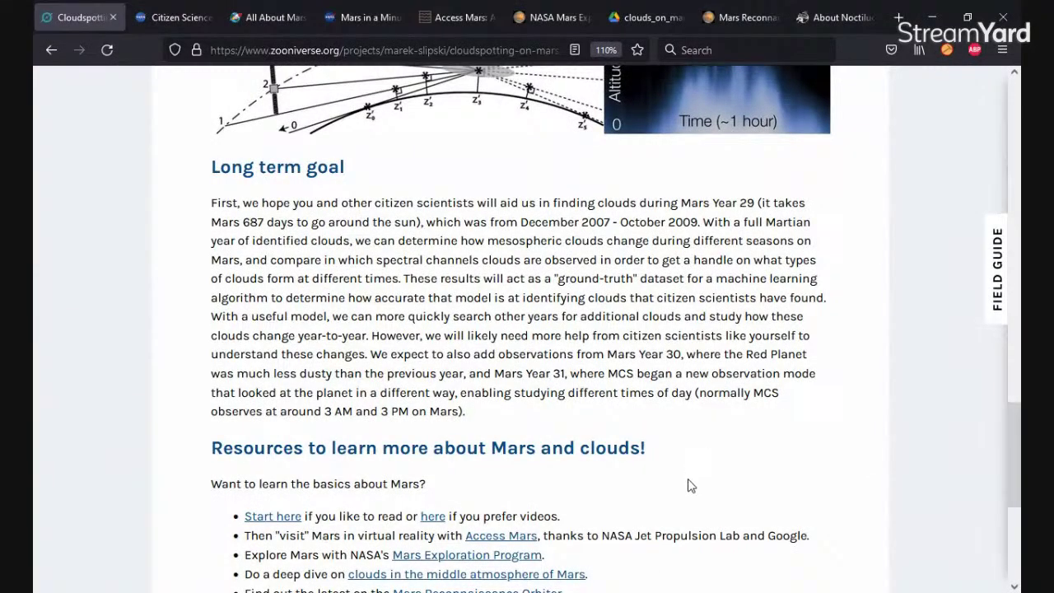
scroll(686, 481, up, 6)
scroll(683, 481, up, 15)
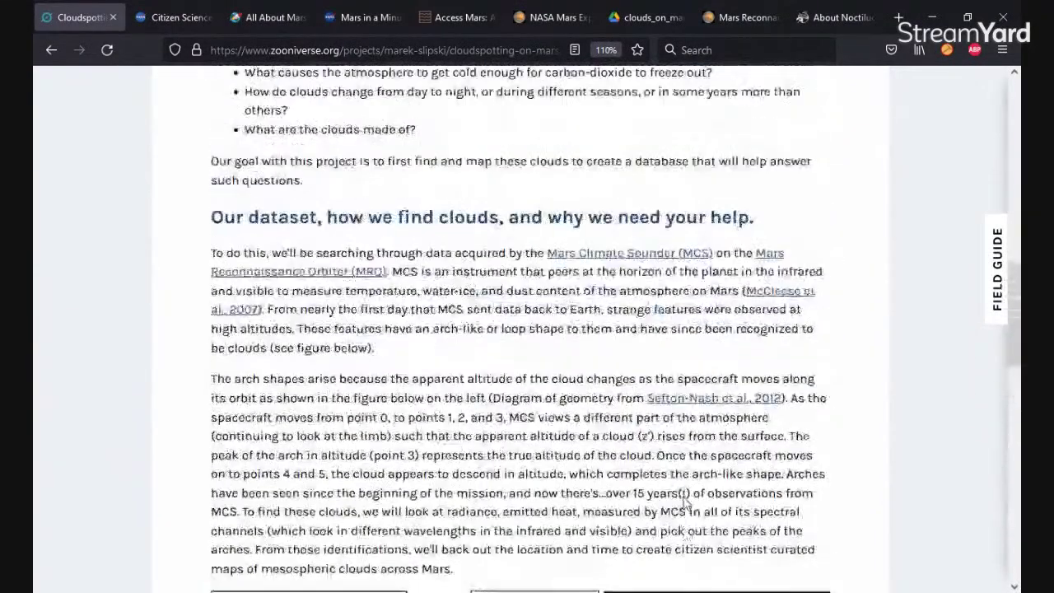
scroll(675, 496, up, 12)
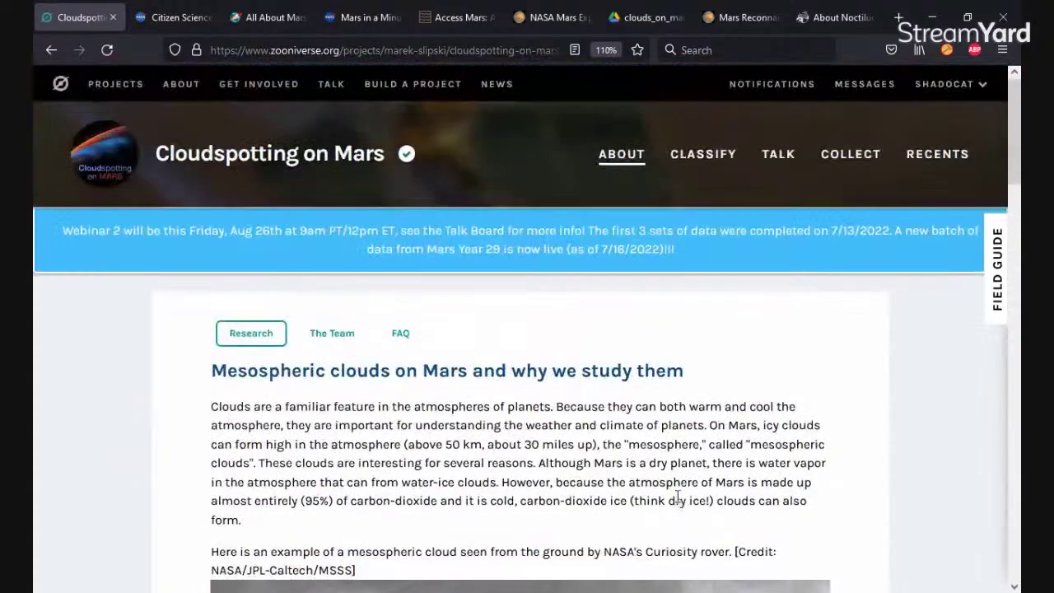
scroll(676, 495, down, 2)
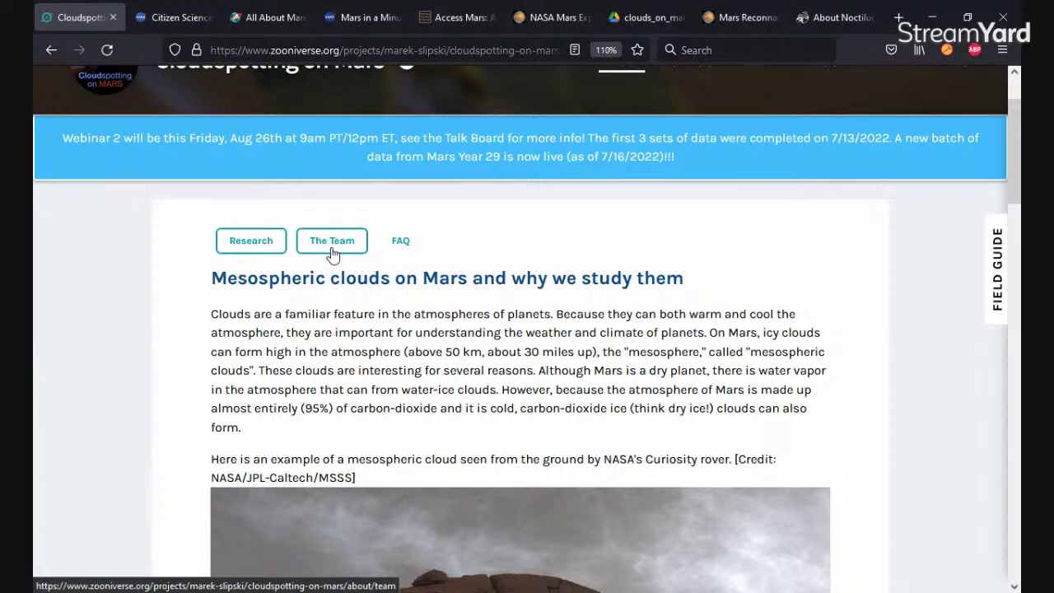
click(332, 242)
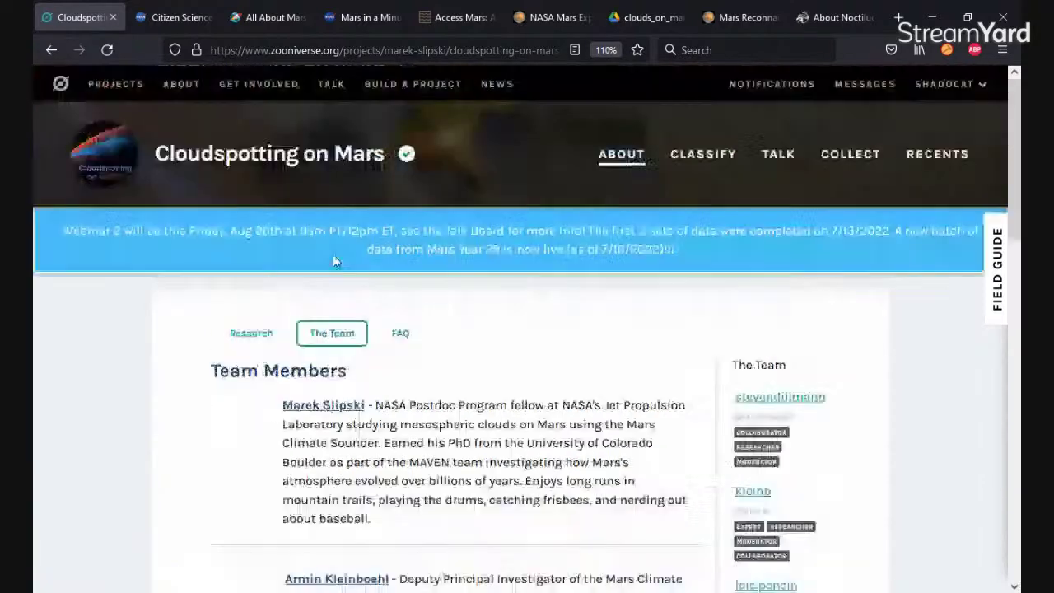
scroll(666, 461, down, 3)
scroll(667, 461, down, 3)
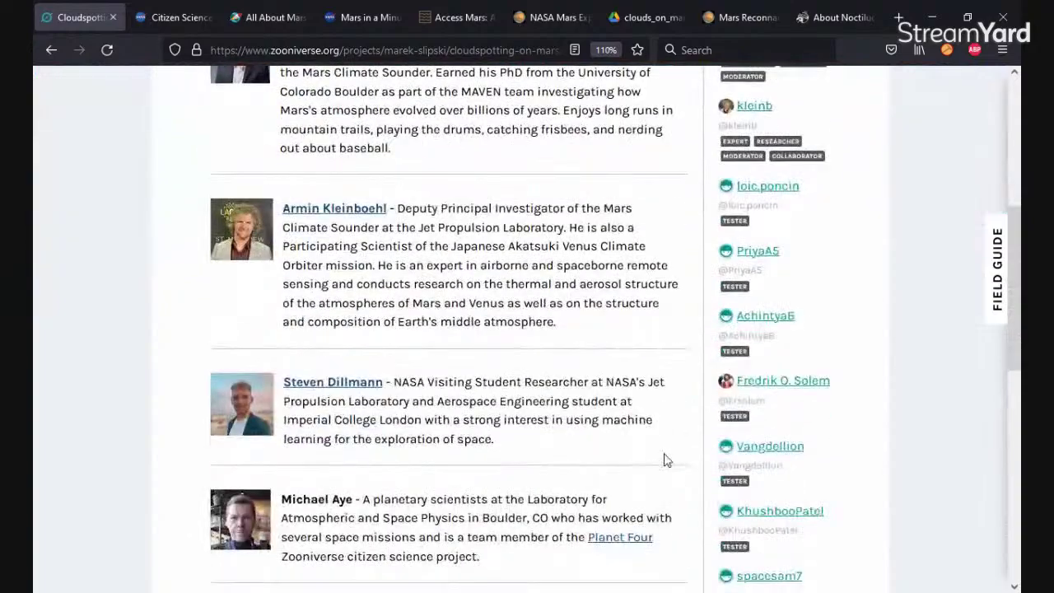
scroll(667, 461, down, 4)
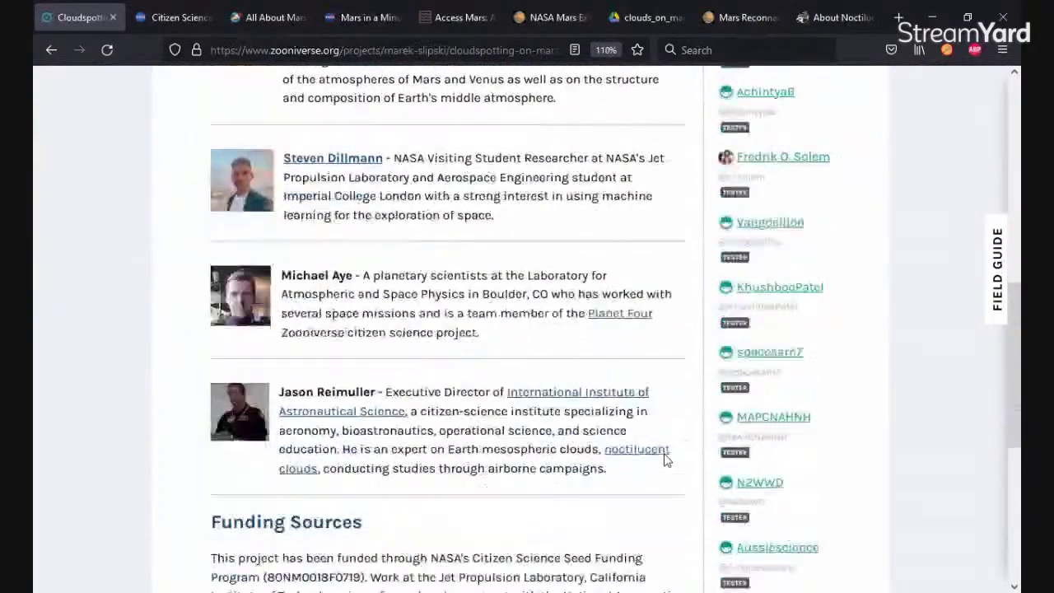
Step: Read the Funding Sources section that ends The Team page and return to the start of the page
scroll(667, 461, down, 1)
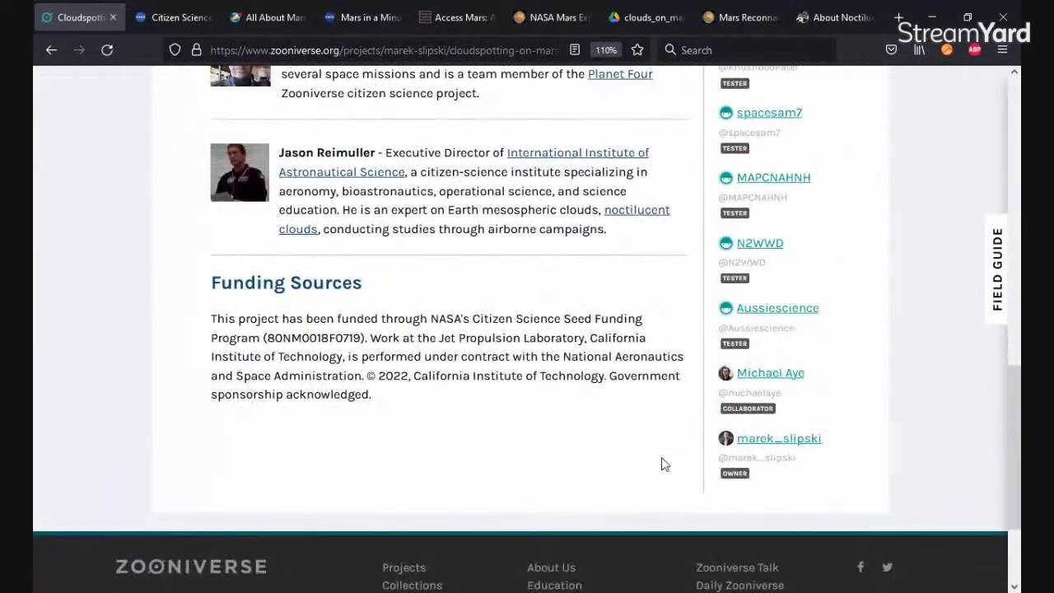
scroll(598, 364, up, 5)
scroll(599, 364, up, 6)
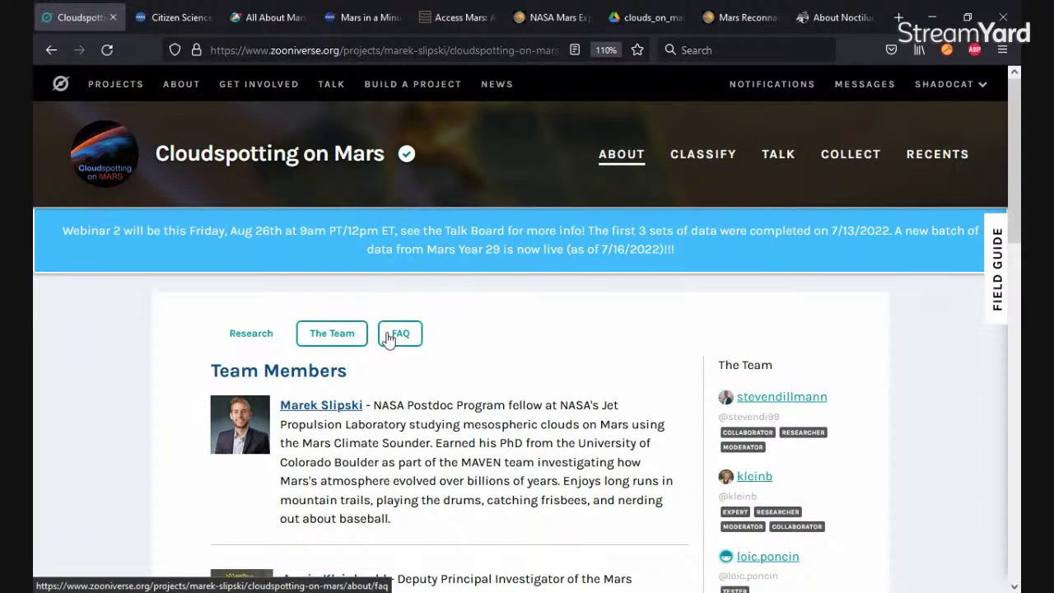
Step: Open the project's FAQ page and read The Observations section on cloud detection, Mars Years, image axes and raw data
click(389, 338)
scroll(566, 446, down, 3)
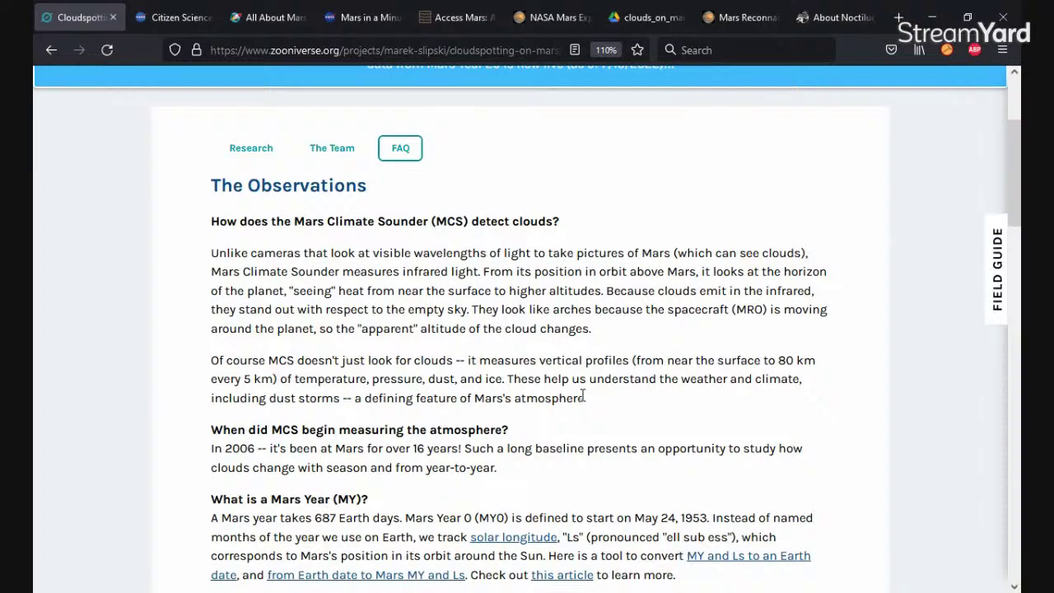
scroll(551, 397, down, 3)
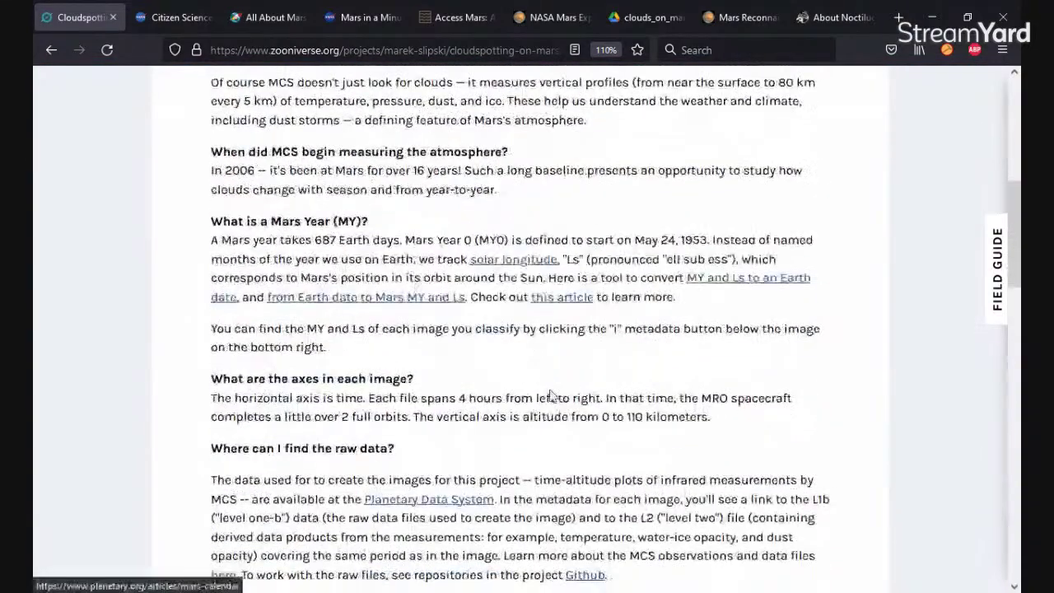
scroll(552, 397, up, 3)
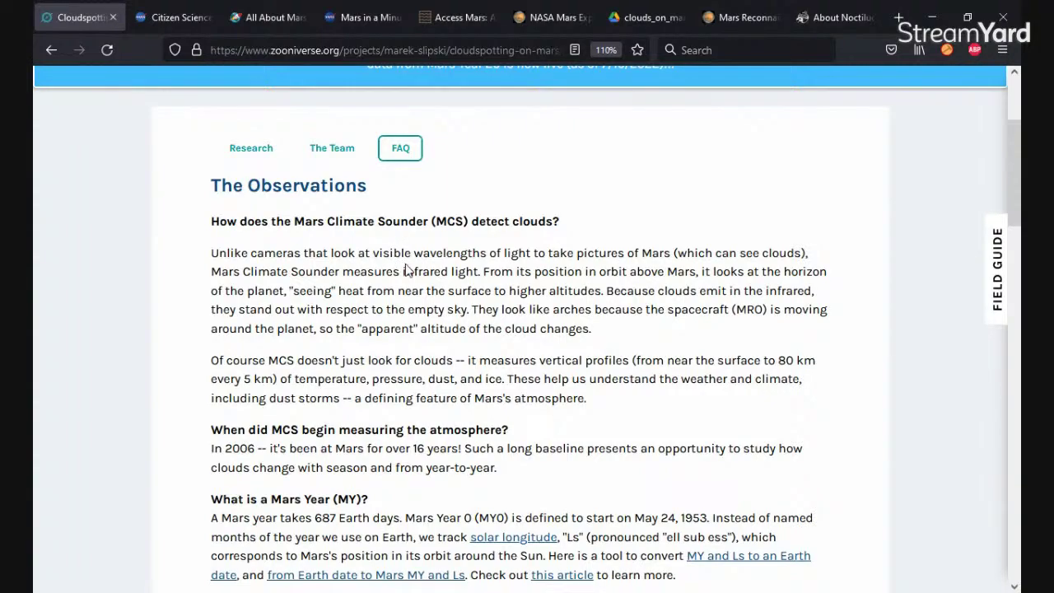
scroll(403, 267, down, 2)
scroll(404, 267, down, 2)
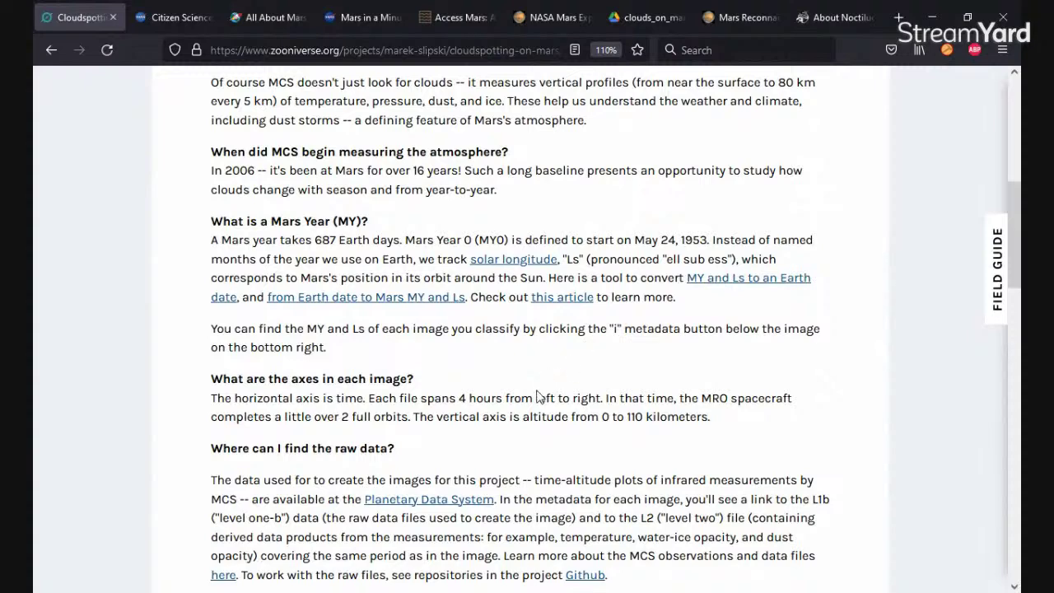
scroll(528, 362, down, 1)
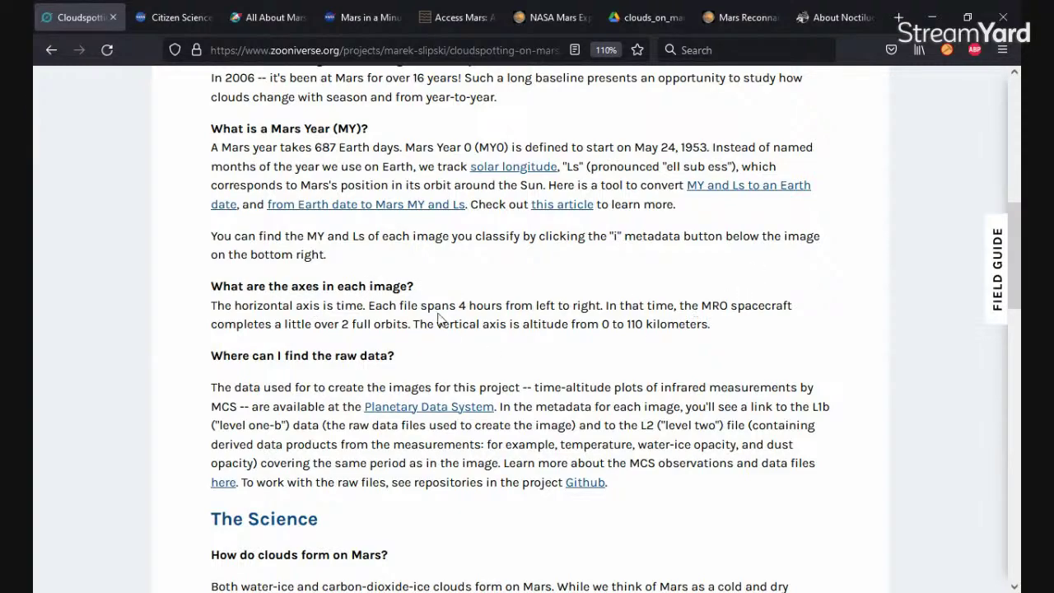
Step: Read the FAQ's The Science section on Martian cloud formation, high altitude clouds on Earth and pictures of Martian clouds
scroll(441, 319, down, 4)
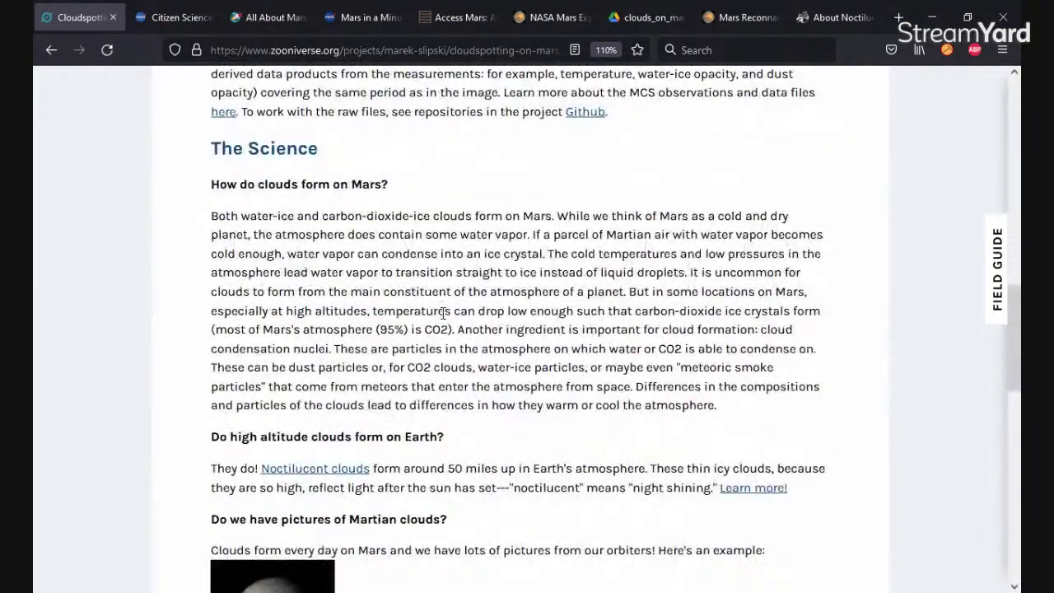
scroll(443, 313, down, 1)
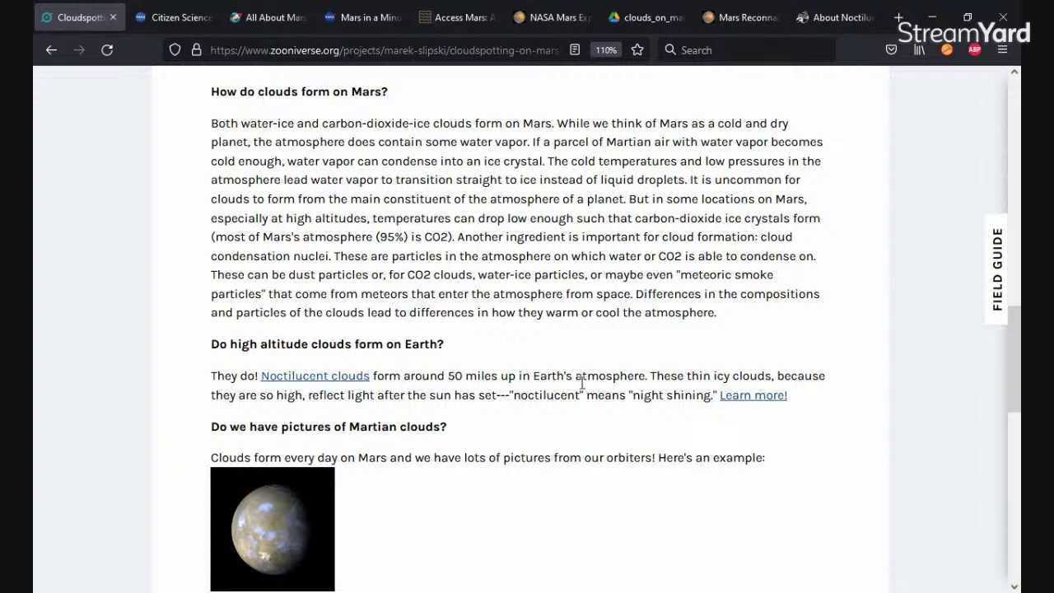
scroll(581, 384, down, 6)
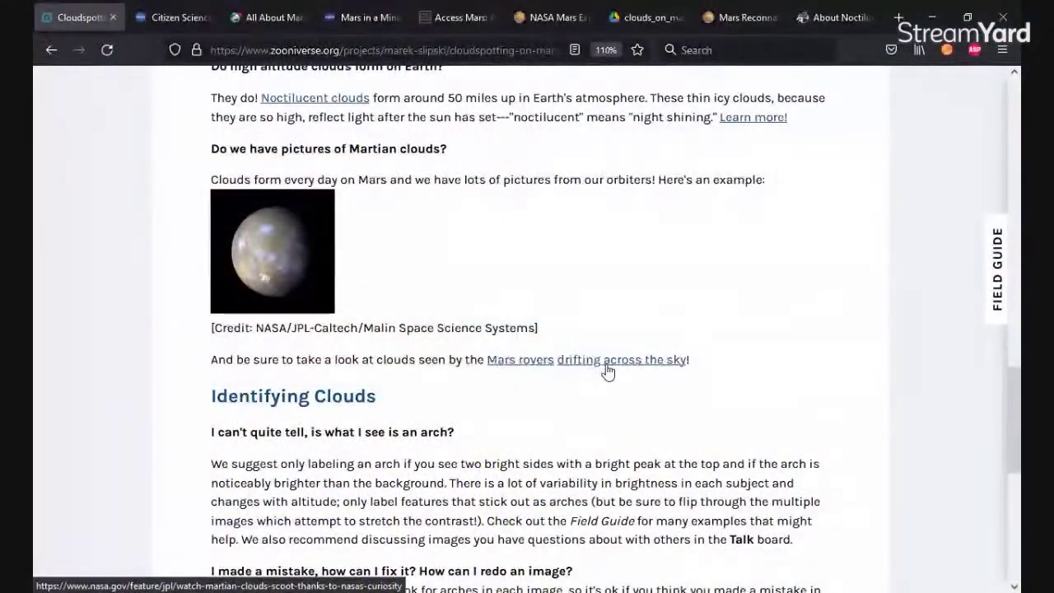
Step: Read the FAQ's Identifying Clouds and Getting involved sections and return to the start of the page
scroll(637, 308, down, 5)
scroll(637, 321, up, 3)
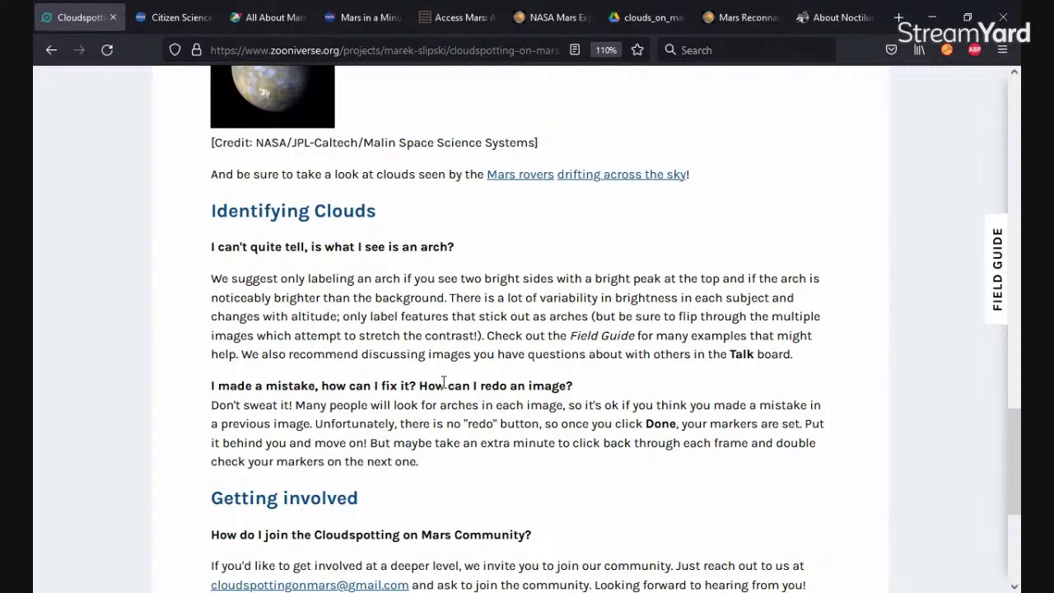
scroll(606, 485, down, 2)
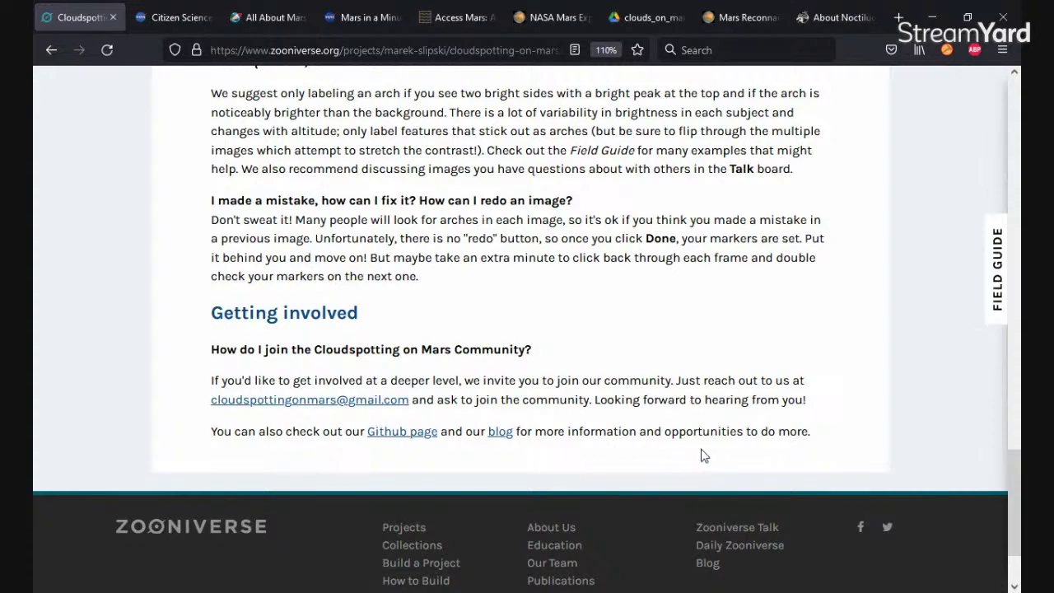
scroll(704, 455, up, 2)
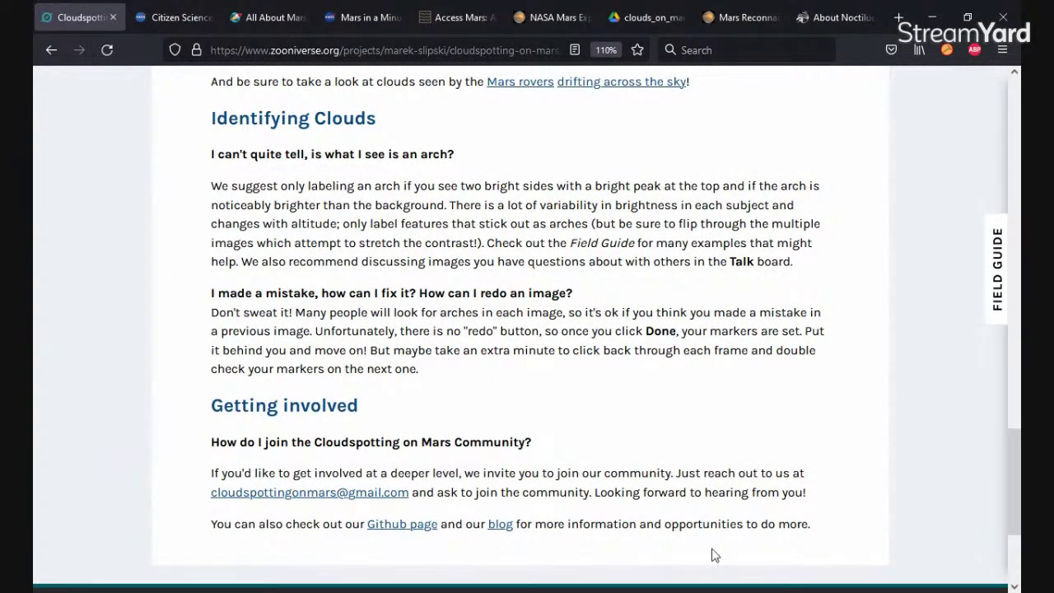
drag(1019, 469, 1018, 119)
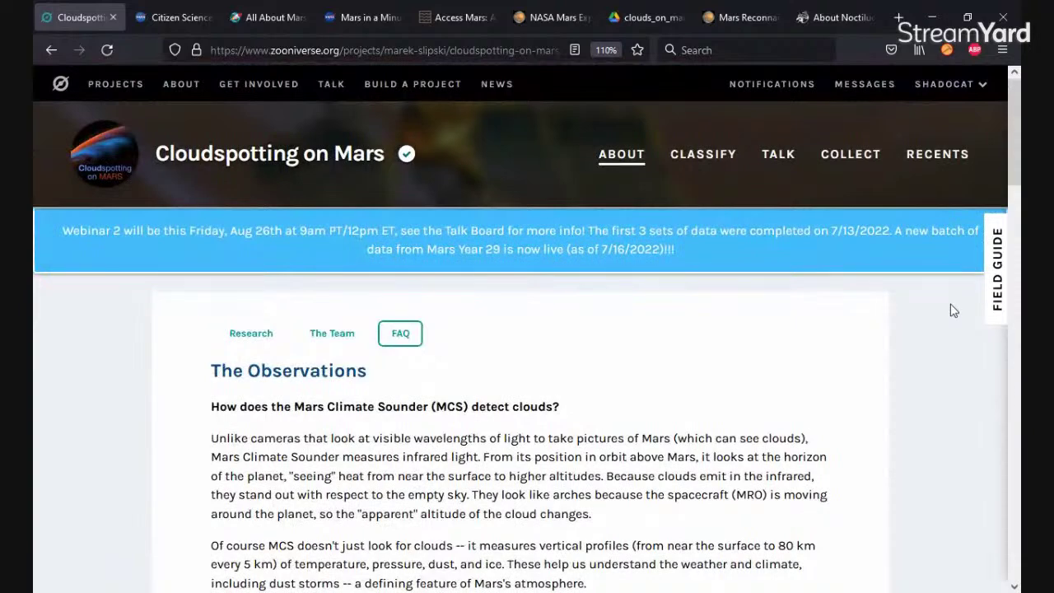
Step: Open the Field Guide's Basic Walkthrough and read how arches are marked in the first frame with the Arch peak marker
click(998, 285)
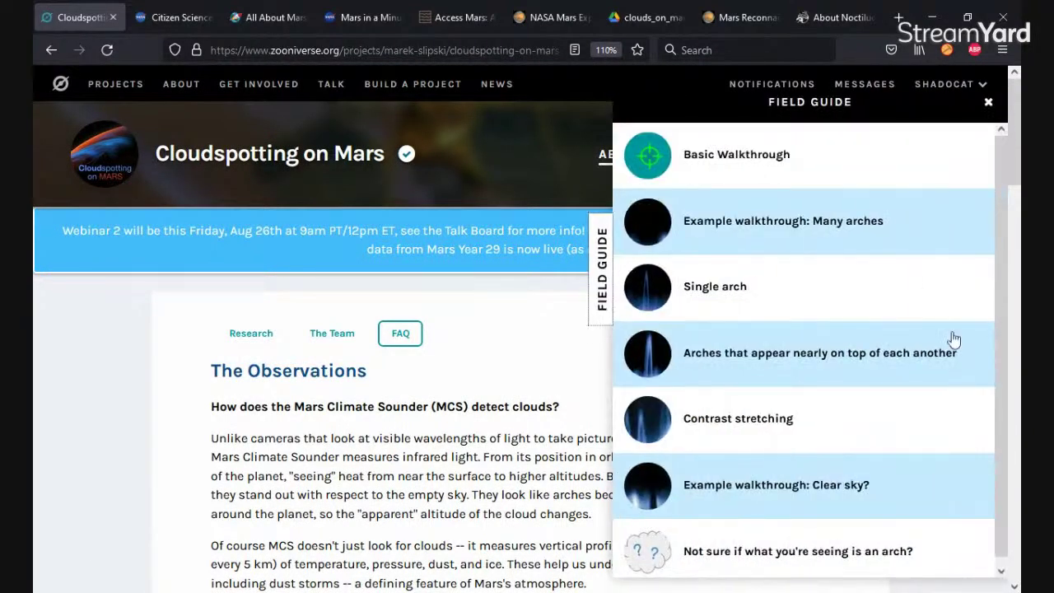
click(664, 158)
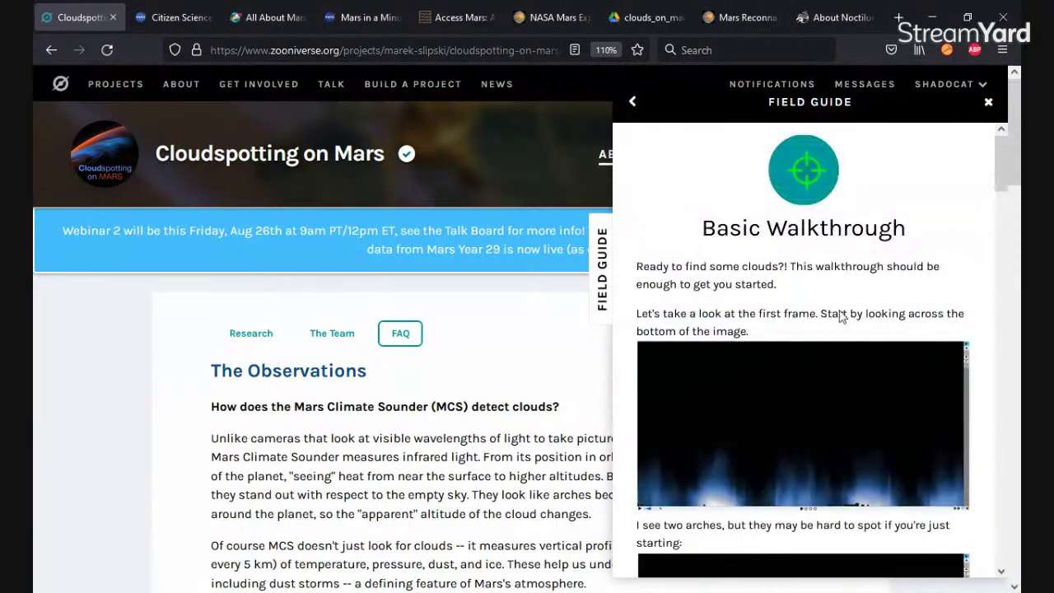
mouse_move(998, 165)
mouse_down()
mouse_move(998, 194)
mouse_move(1008, 157)
mouse_up()
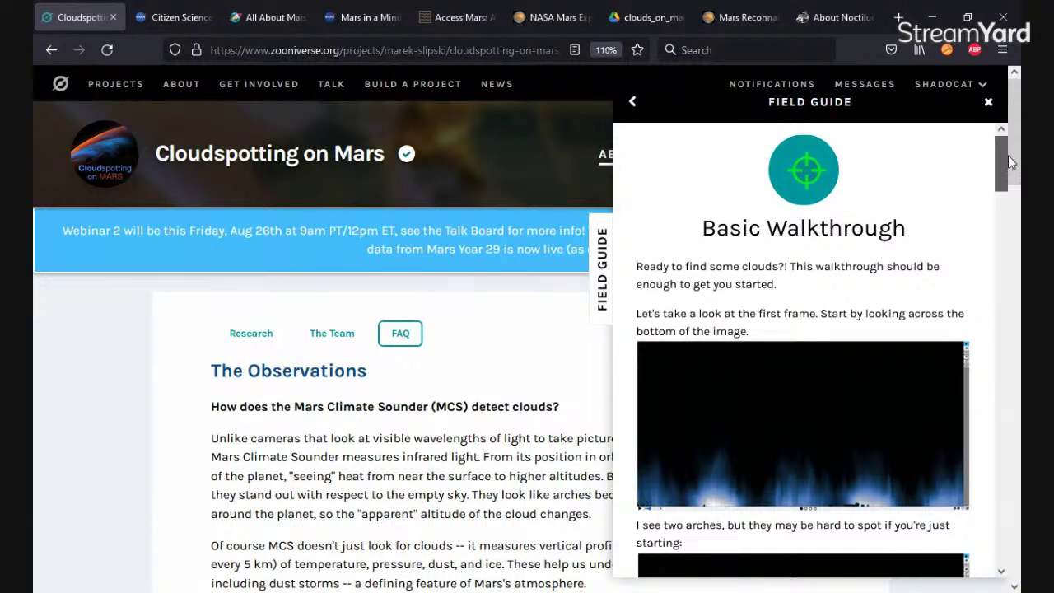
drag(1008, 162, 991, 252)
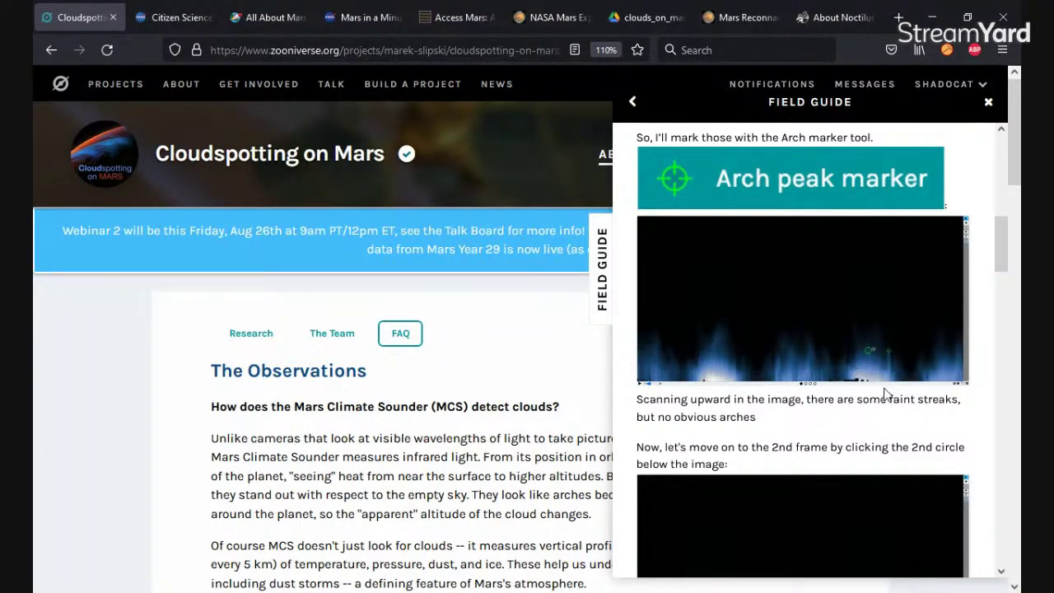
scroll(877, 385, up, 5)
scroll(878, 385, down, 6)
scroll(879, 393, down, 7)
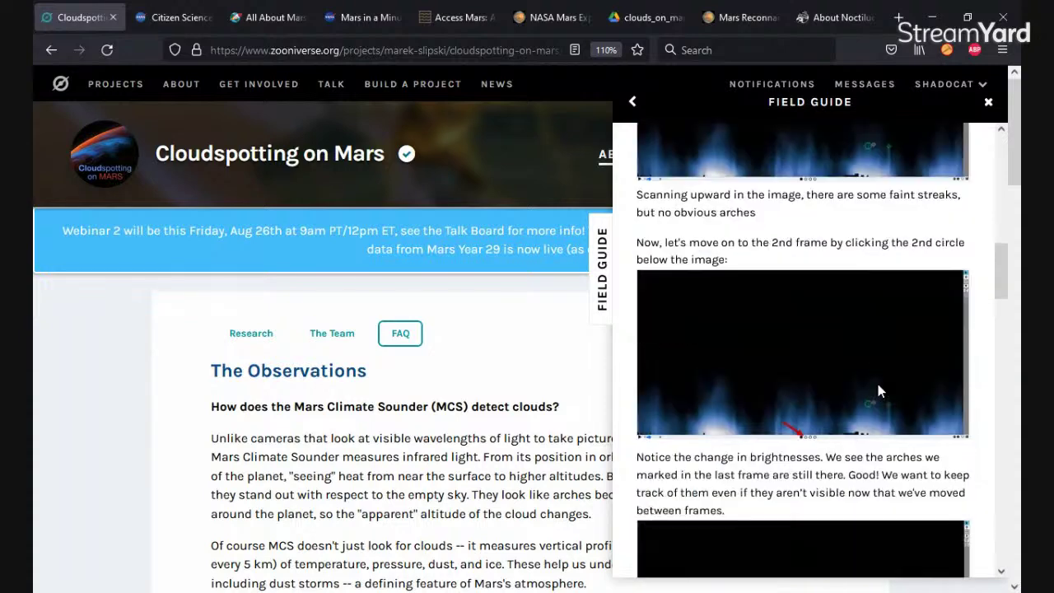
Step: Study the Basic Walkthrough's second frame, comparing its brightness with the first frame and examining the additional higher arches
scroll(874, 384, up, 3)
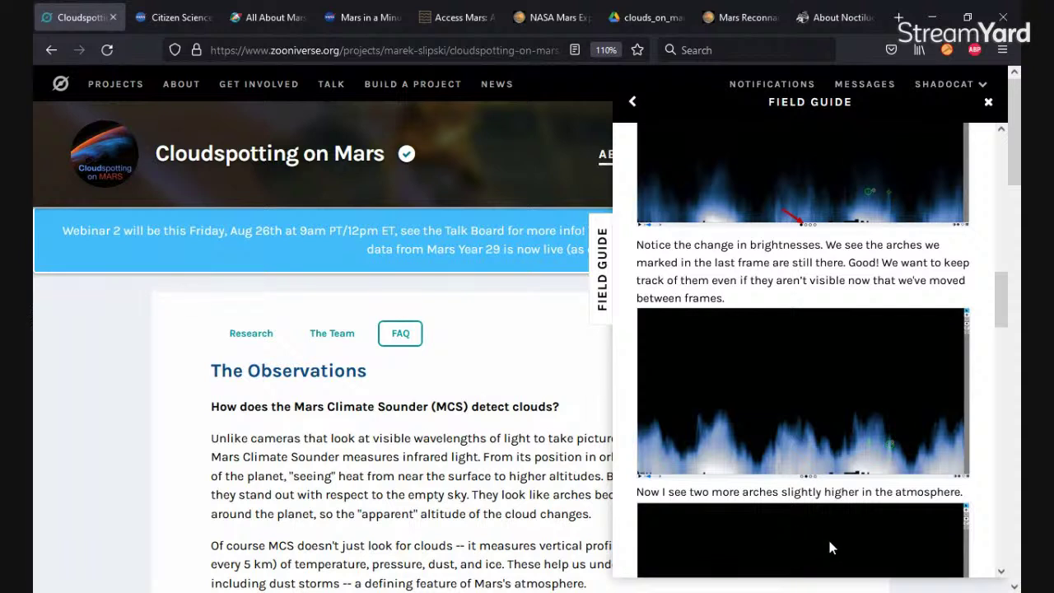
scroll(827, 536, down, 4)
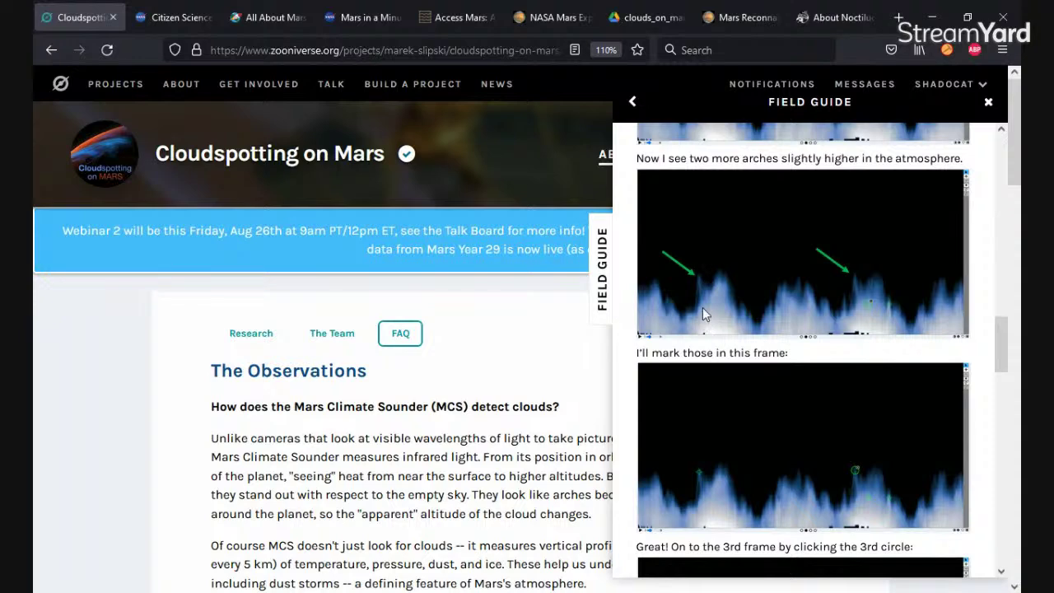
scroll(723, 310, up, 3)
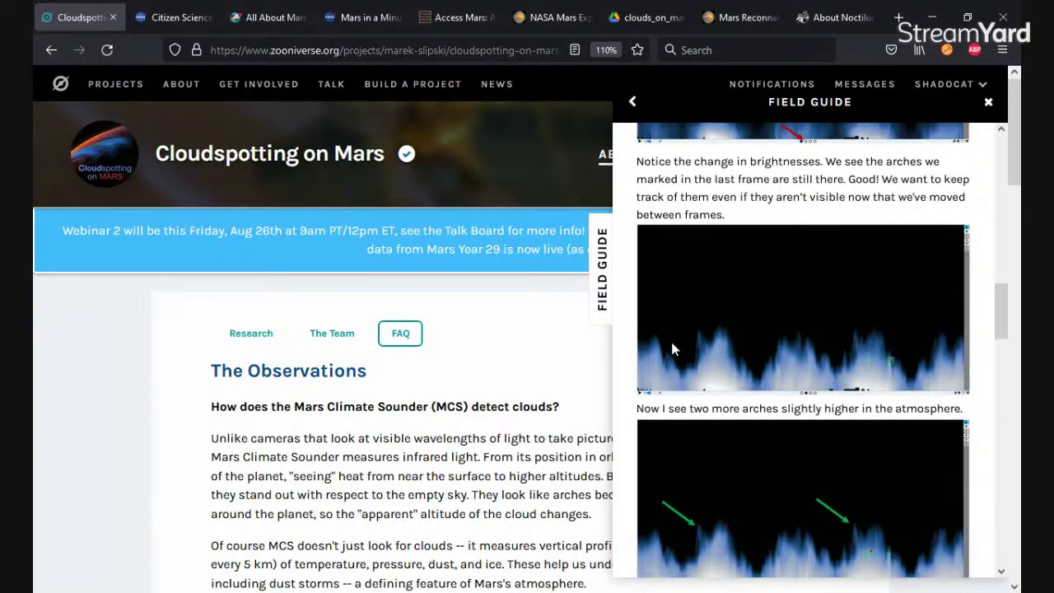
scroll(828, 403, up, 2)
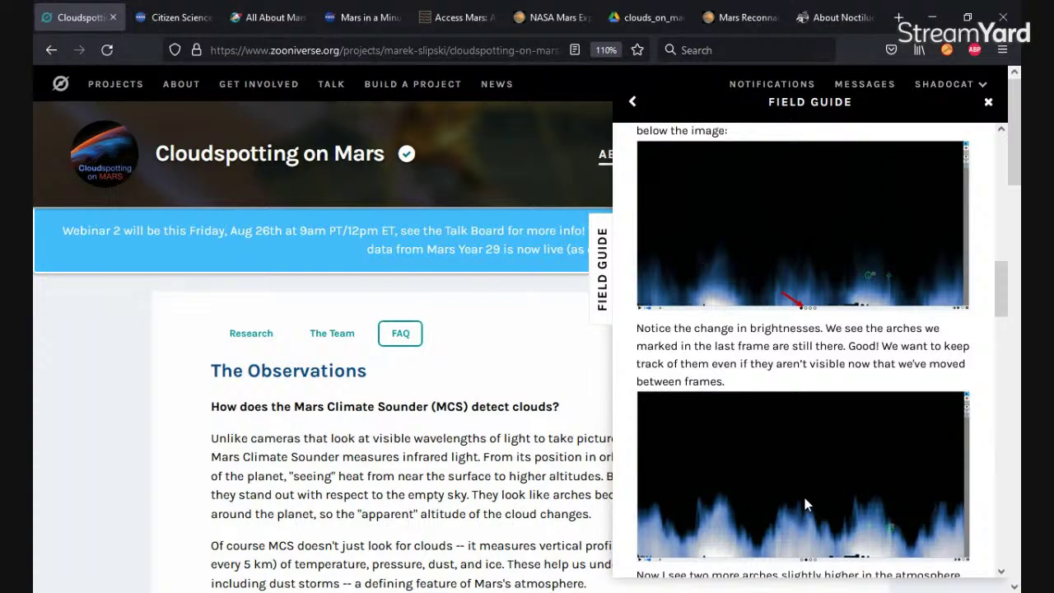
scroll(811, 496, down, 3)
scroll(810, 488, up, 4)
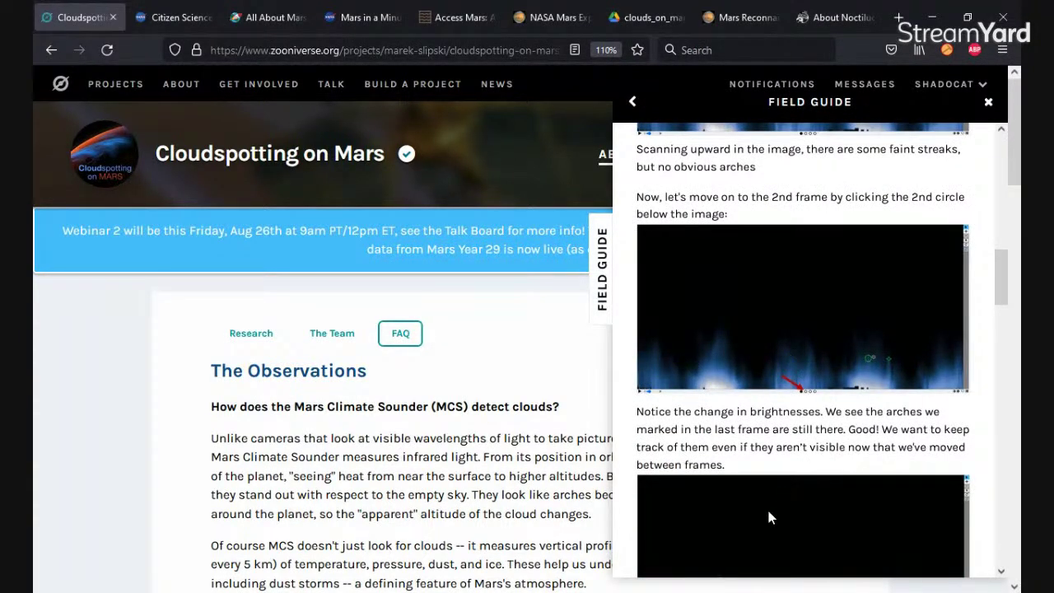
scroll(768, 515, down, 4)
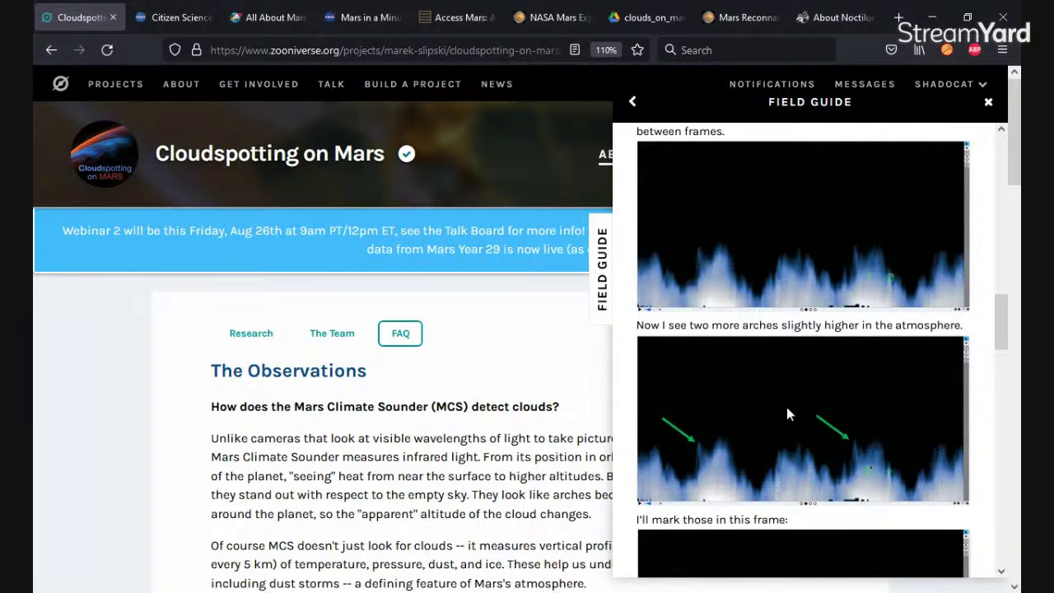
scroll(845, 457, down, 2)
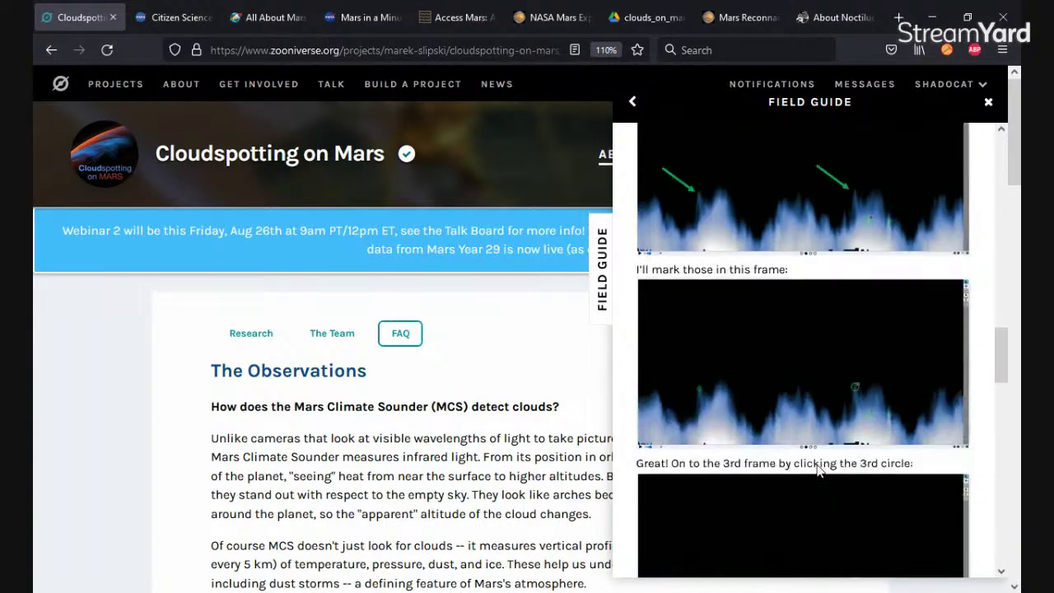
Step: Read the rest of the Basic Walkthrough, covering the third frame, color inversion, the last frame and the final check before Done
scroll(777, 423, down, 1)
scroll(777, 423, down, 2)
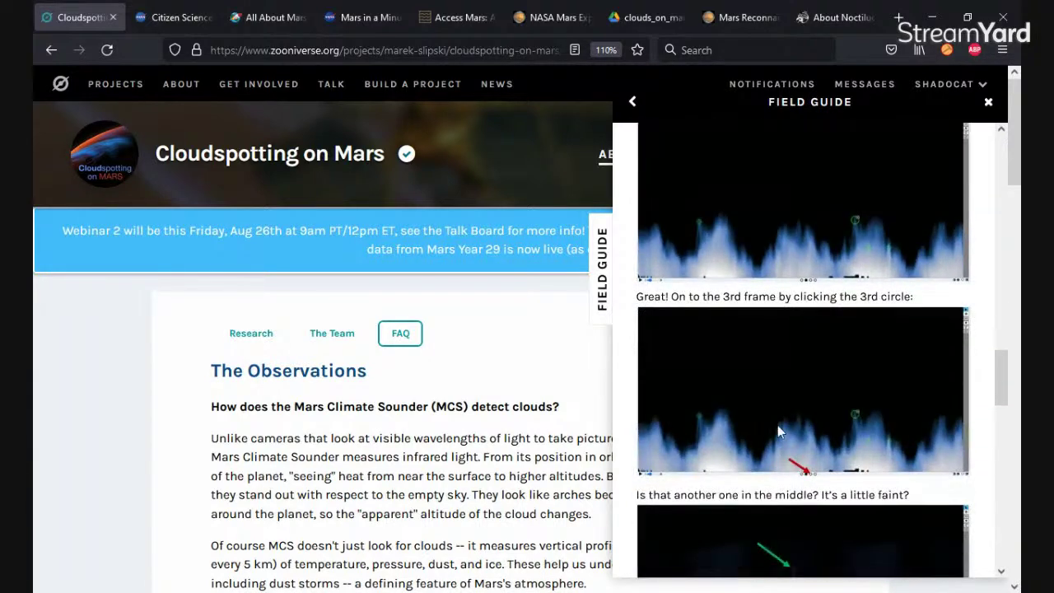
scroll(767, 391, down, 5)
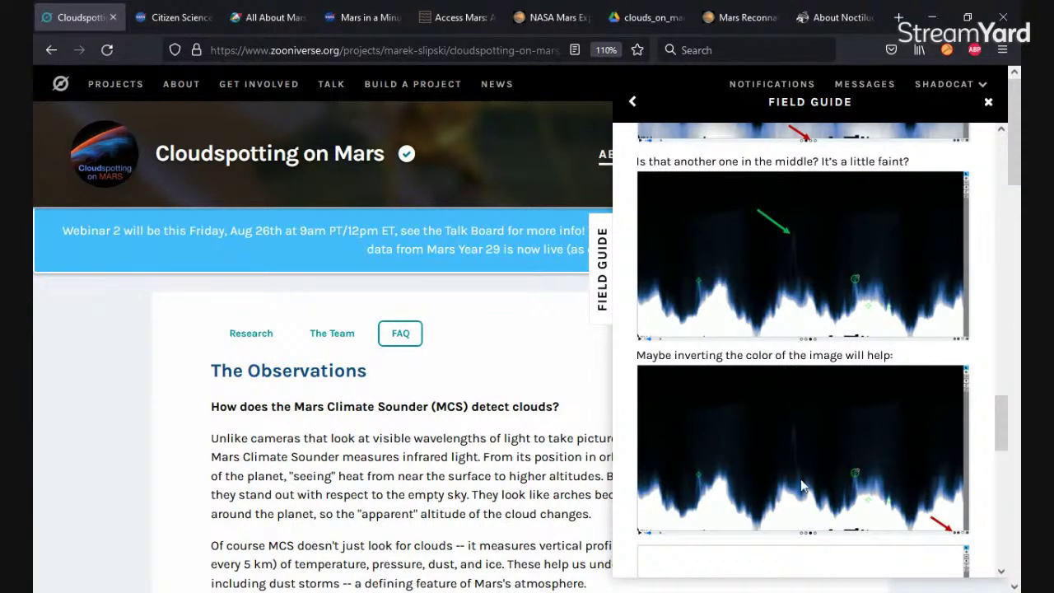
scroll(800, 480, down, 2)
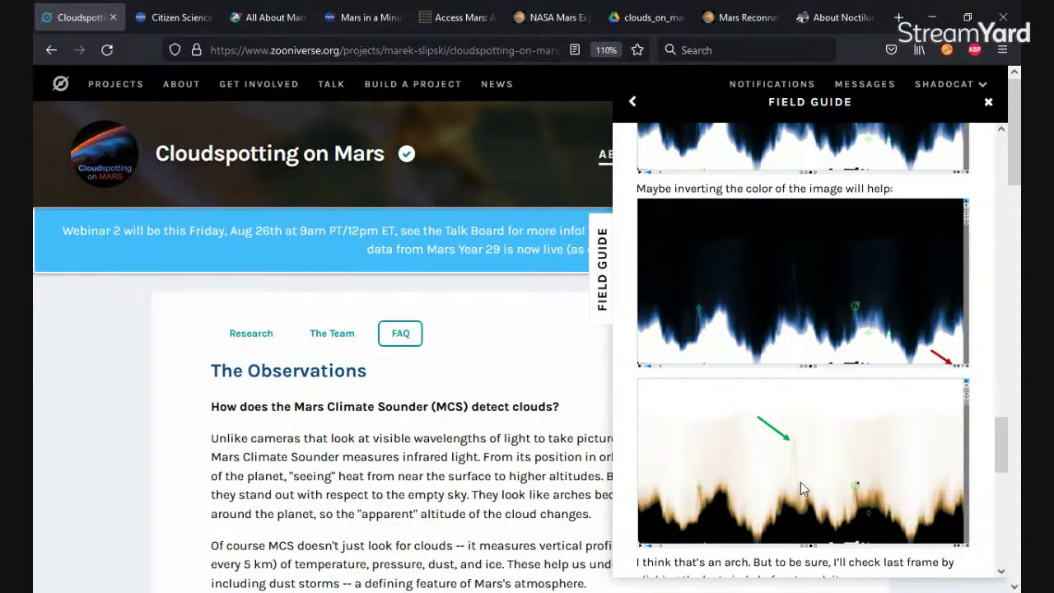
scroll(800, 482, down, 7)
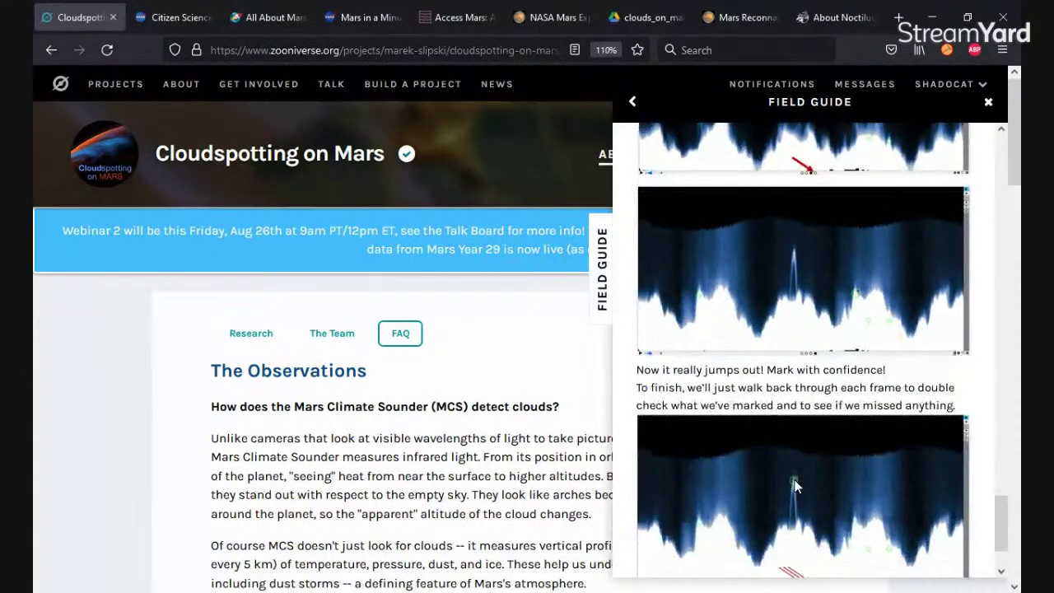
scroll(794, 486, down, 5)
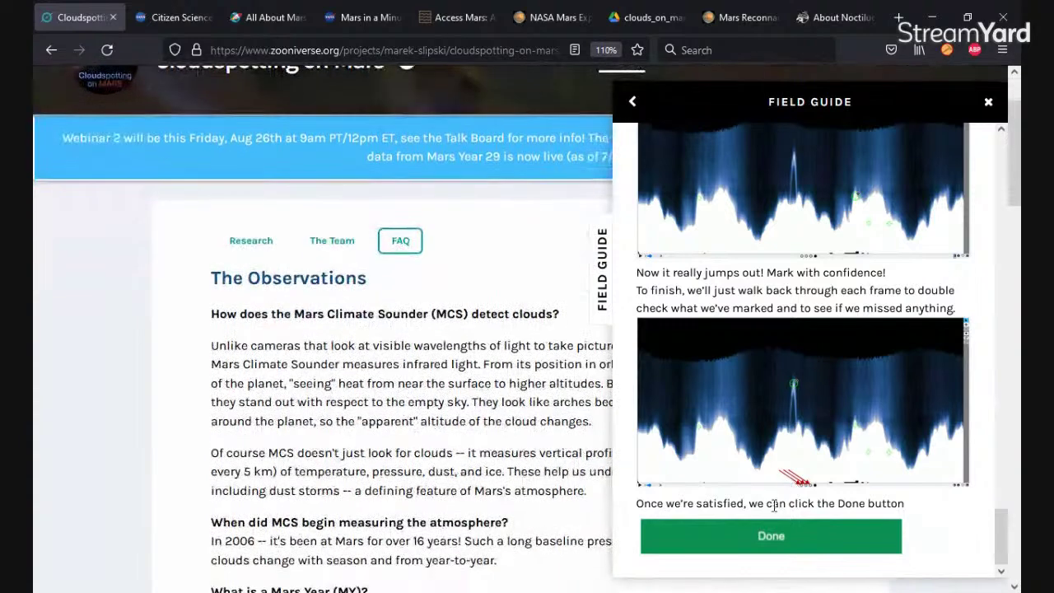
scroll(774, 444, up, 3)
scroll(773, 435, up, 3)
Step: Open the Field Guide's Many arches example walkthrough and read how arches are marked in the original image and its zoomed-in views
click(635, 103)
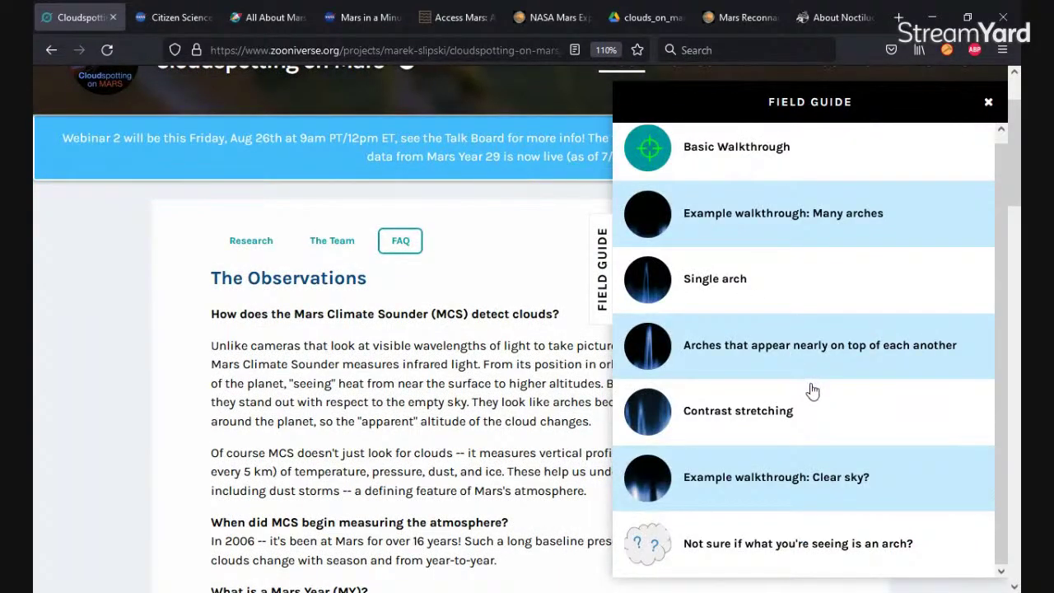
click(748, 226)
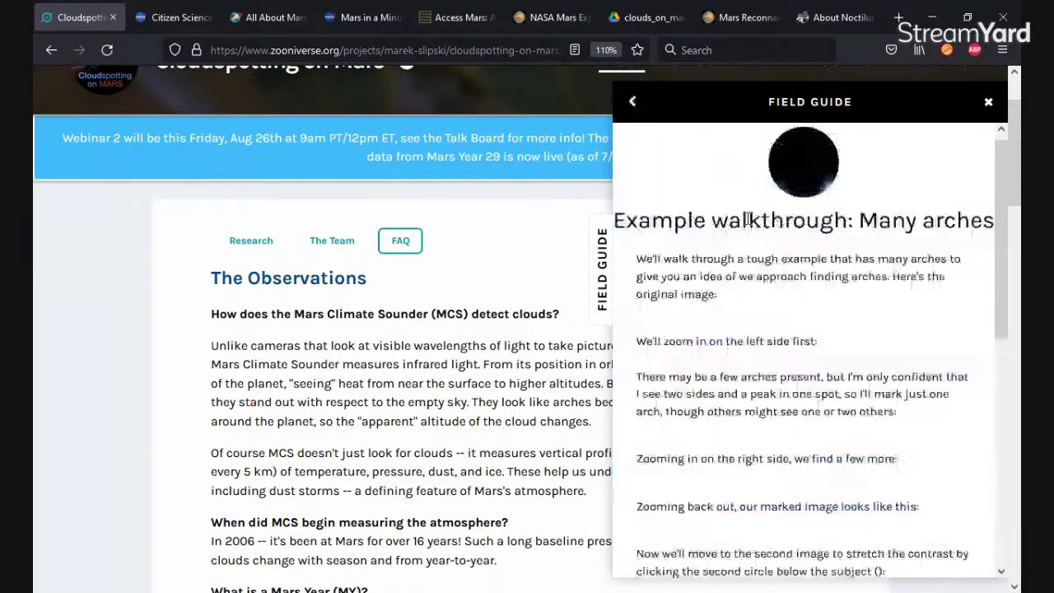
scroll(826, 425, down, 1)
scroll(826, 425, down, 1)
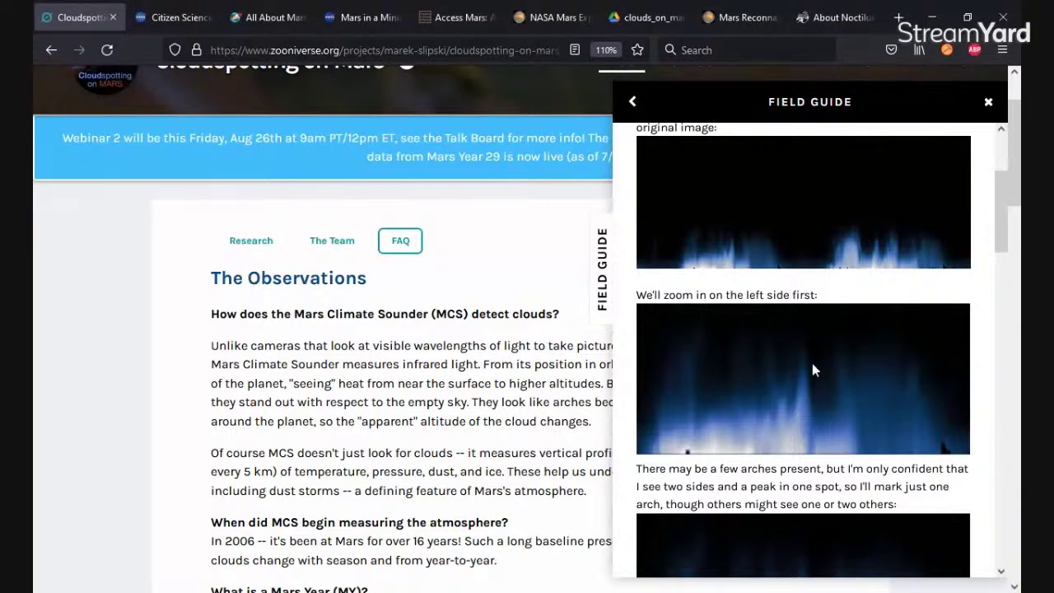
scroll(813, 368, up, 3)
scroll(811, 368, down, 8)
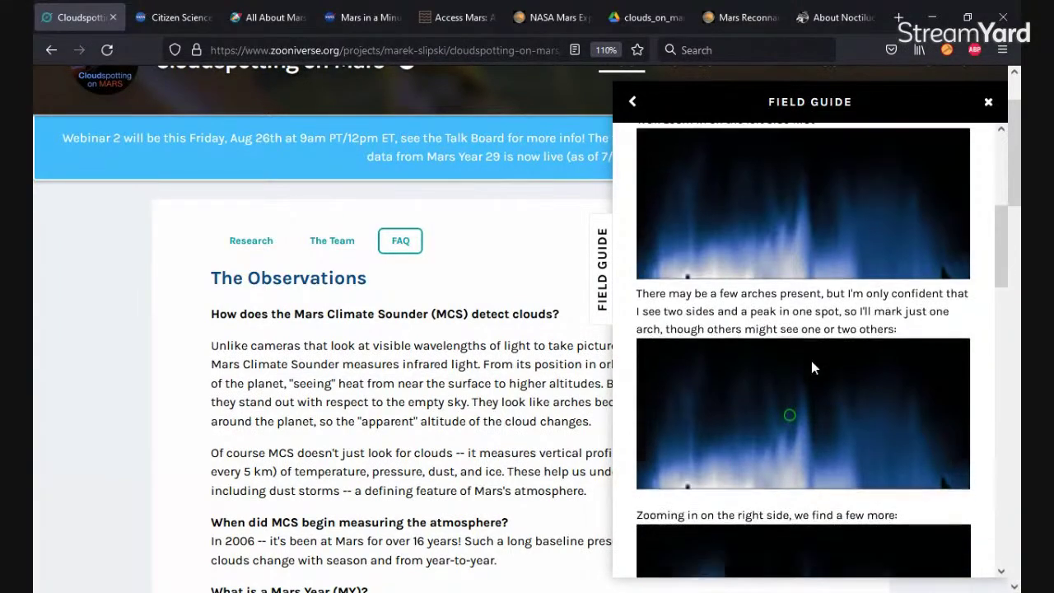
scroll(806, 364, down, 3)
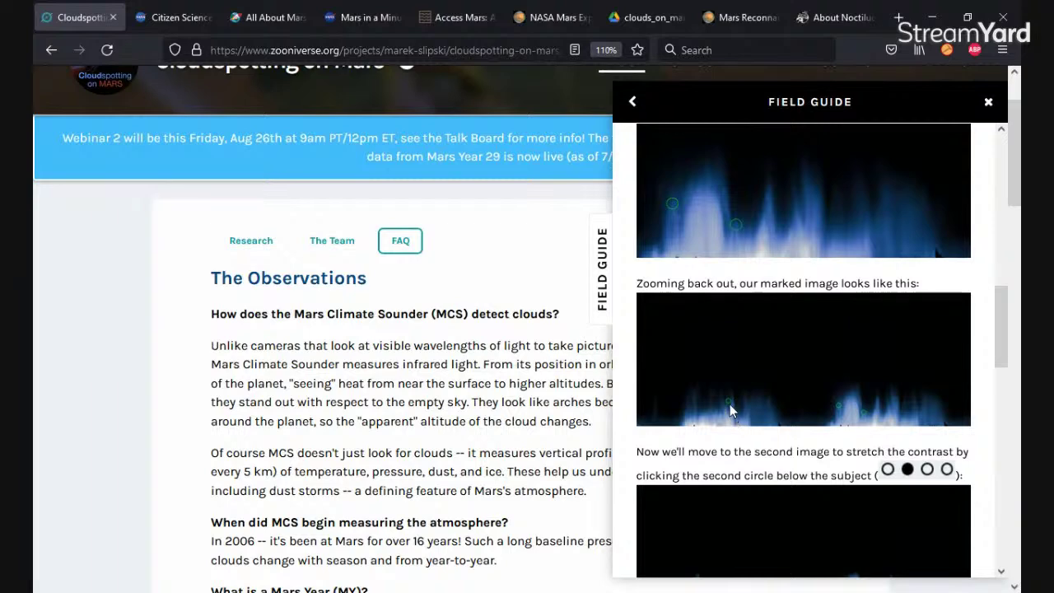
Step: Read the Many arches walkthrough's contrast stretches through to the final check of the marks, and return to the Field Guide list
scroll(808, 393, down, 5)
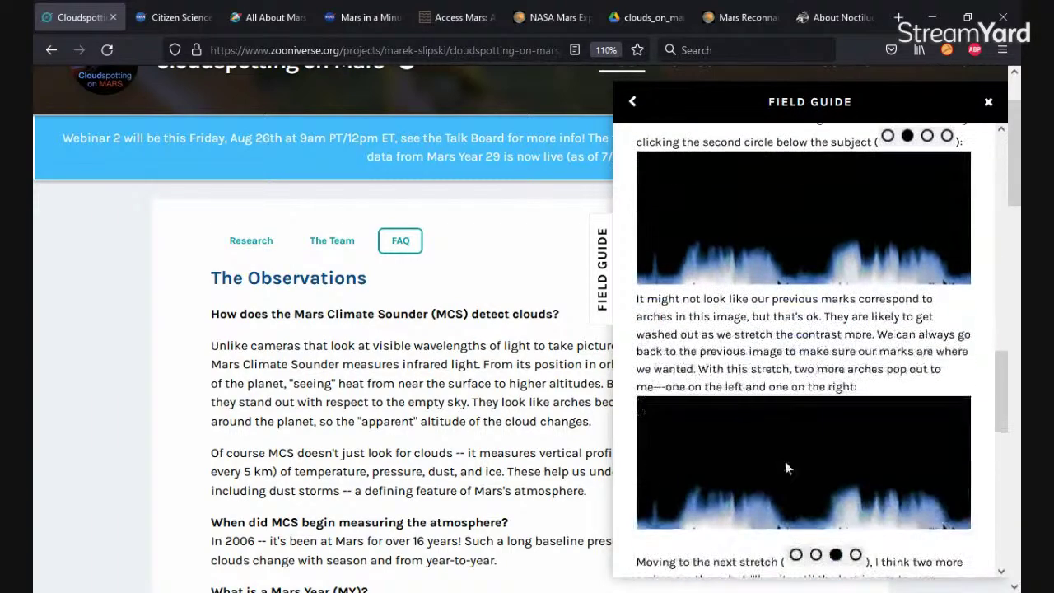
scroll(728, 432, down, 3)
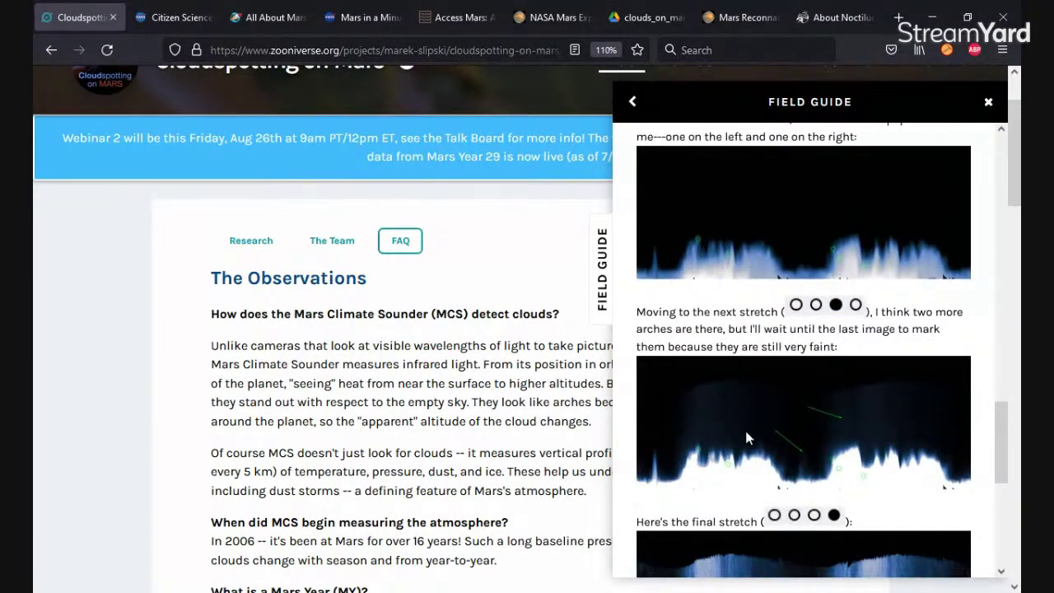
scroll(744, 436, down, 4)
scroll(811, 475, down, 4)
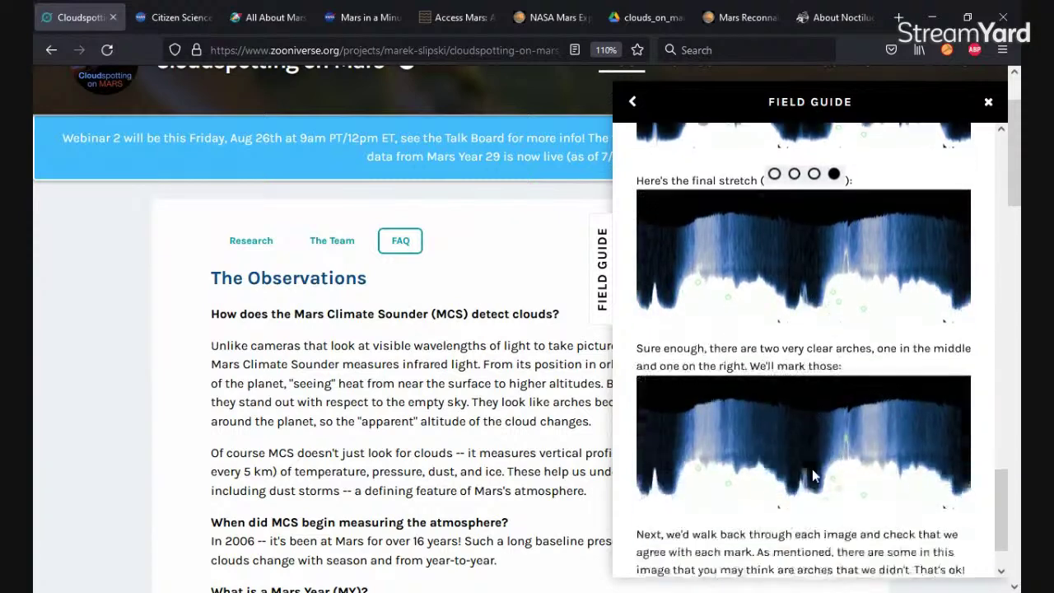
scroll(813, 476, down, 1)
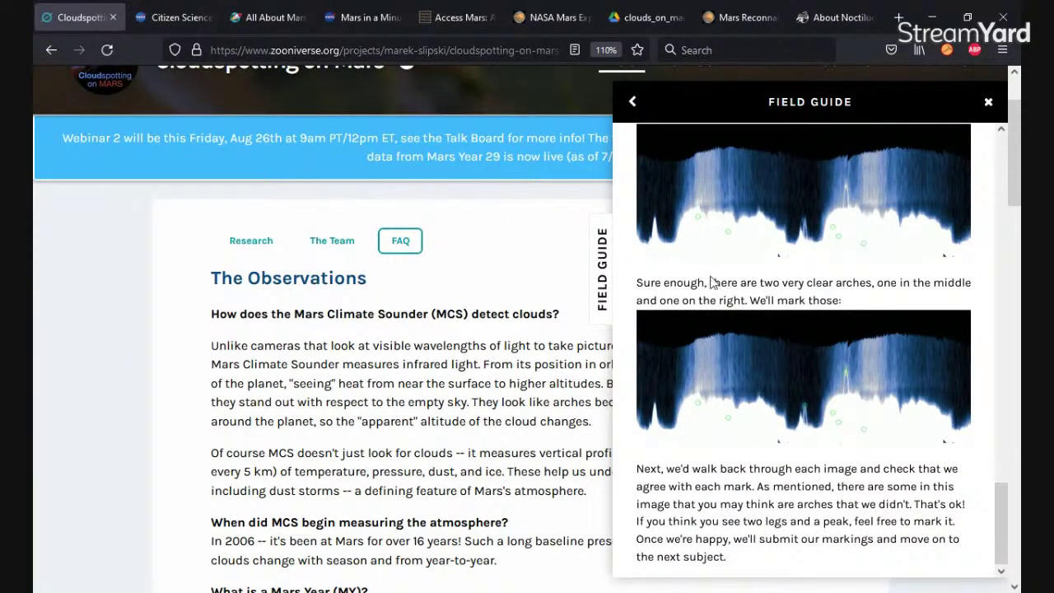
click(631, 102)
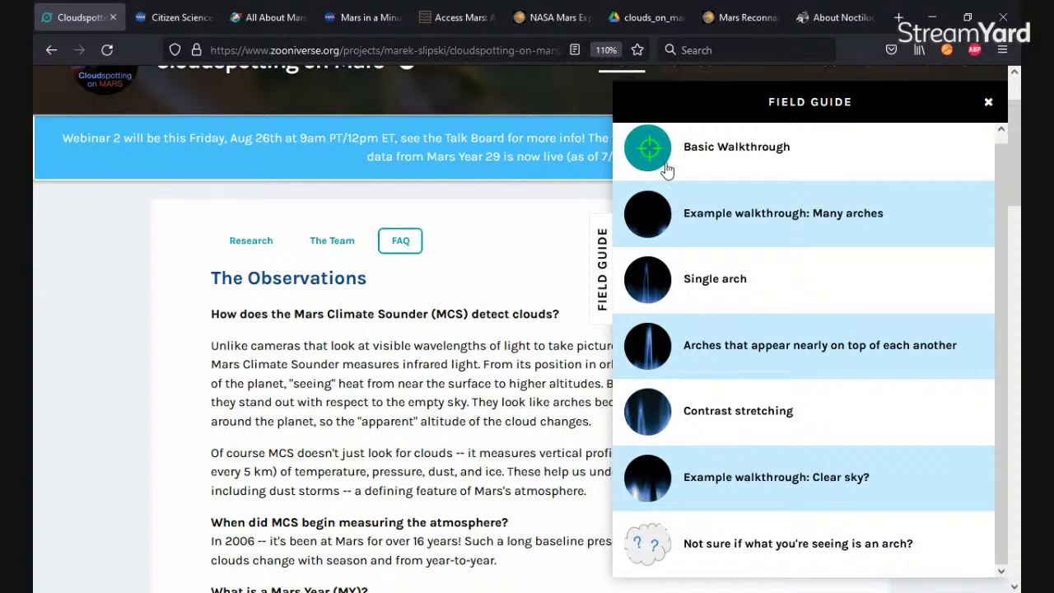
Step: Open the Field Guide's Contrast stretching entry and read how additional arches are picked out in each successive image
scroll(780, 171, up, 1)
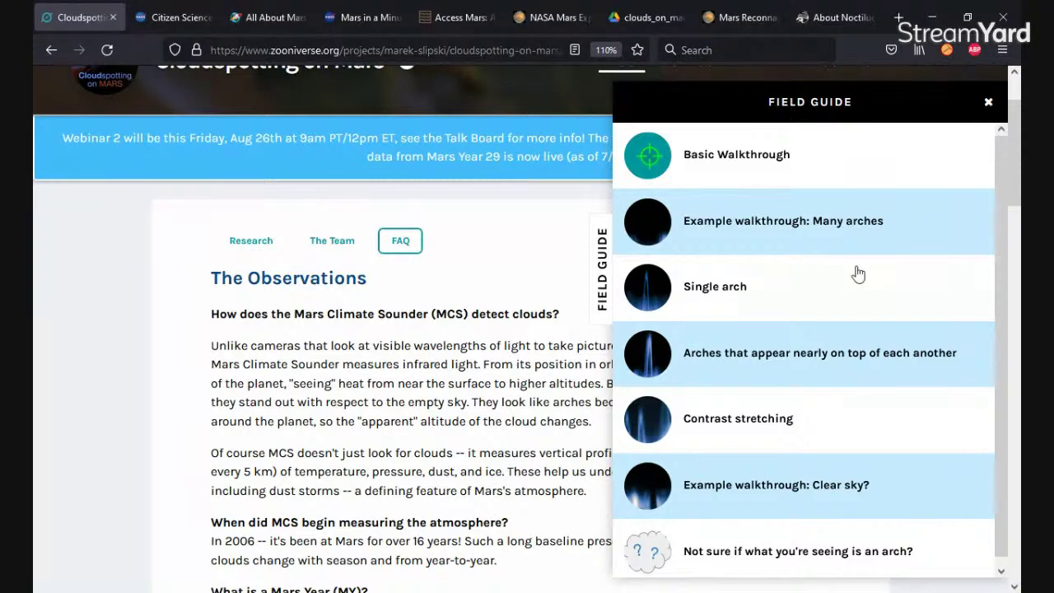
click(746, 419)
scroll(835, 419, down, 5)
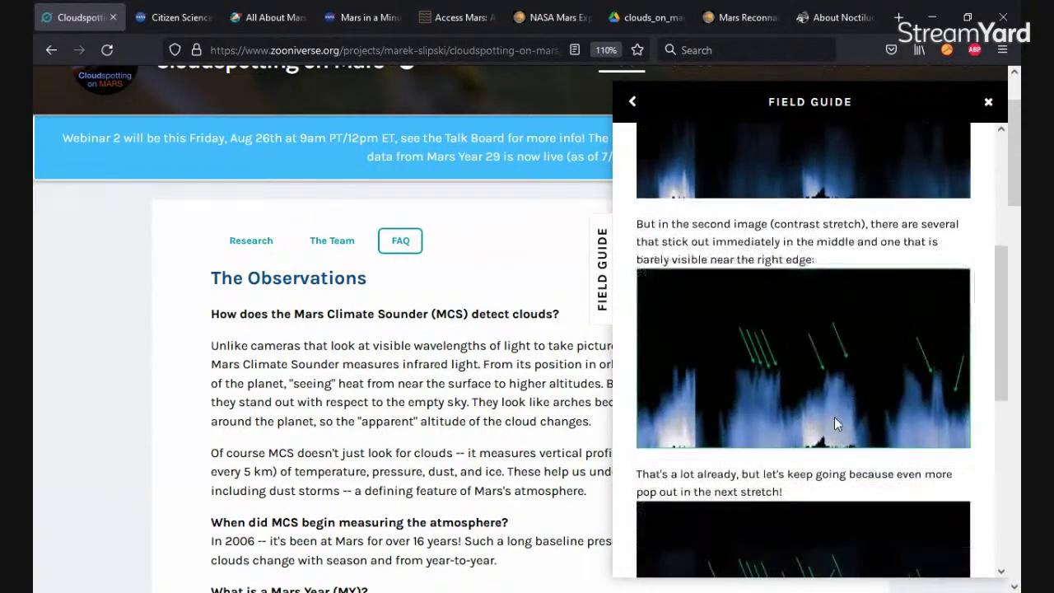
scroll(793, 376, up, 3)
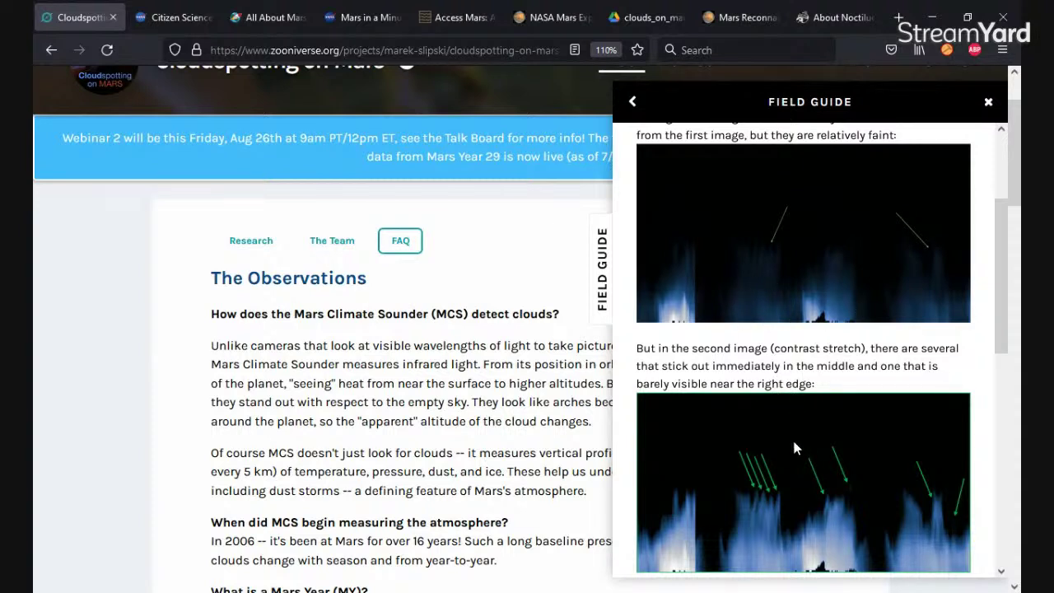
scroll(792, 437, down, 3)
scroll(787, 378, up, 3)
scroll(782, 423, down, 3)
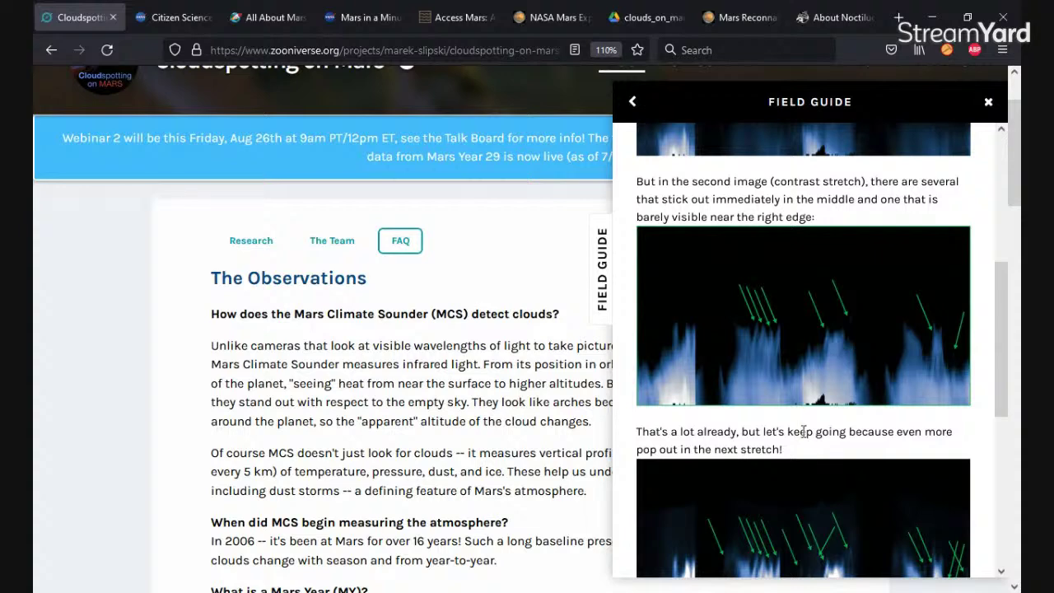
scroll(803, 431, down, 4)
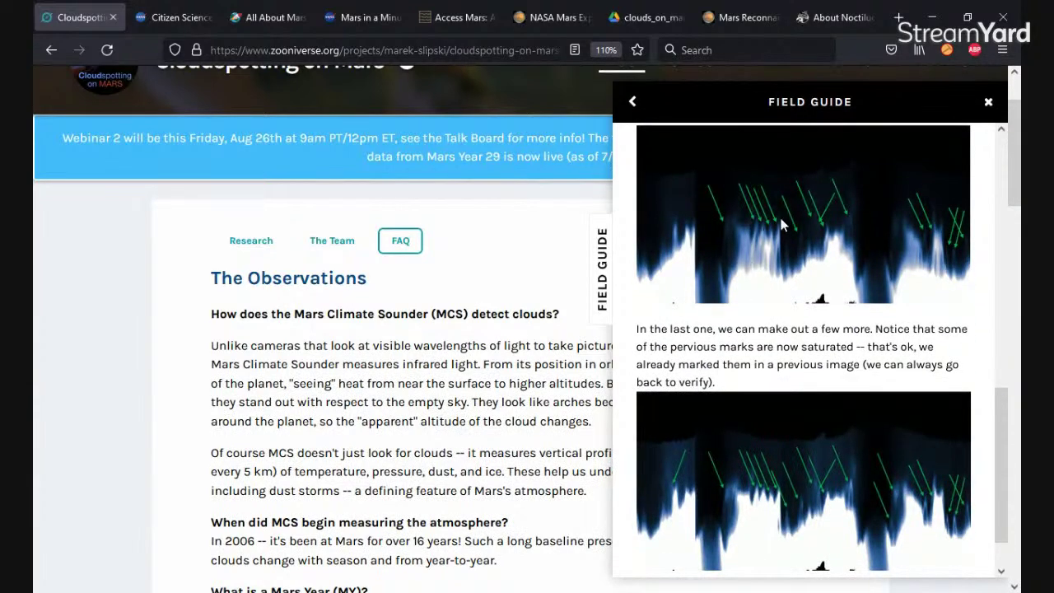
scroll(755, 494, down, 1)
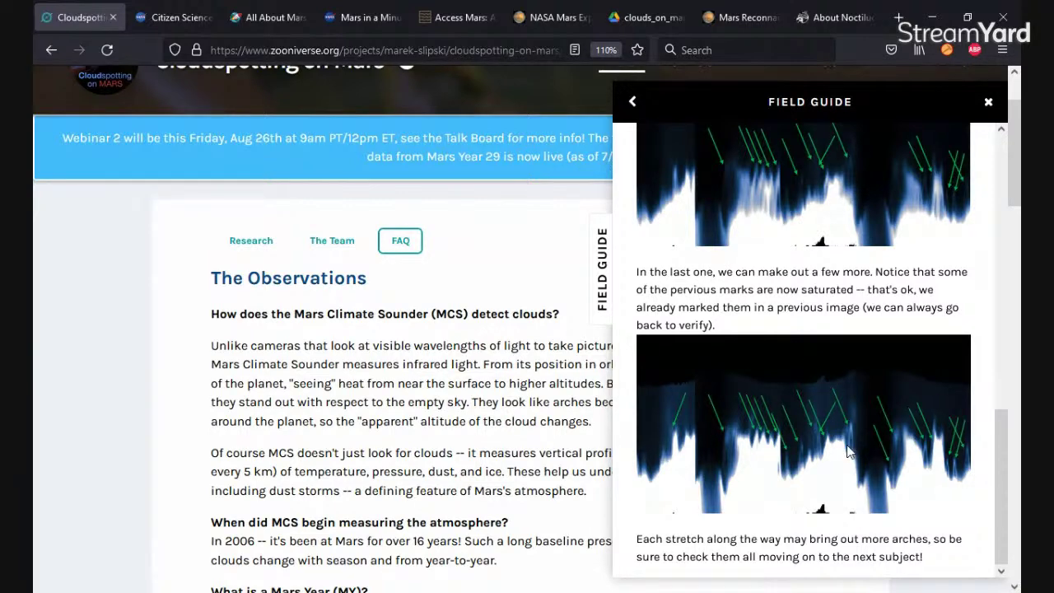
Step: Compare the arrowed arches in the last two Contrast stretching images, and review the earlier images back to the entry's start
scroll(848, 451, down, 3)
scroll(848, 449, up, 3)
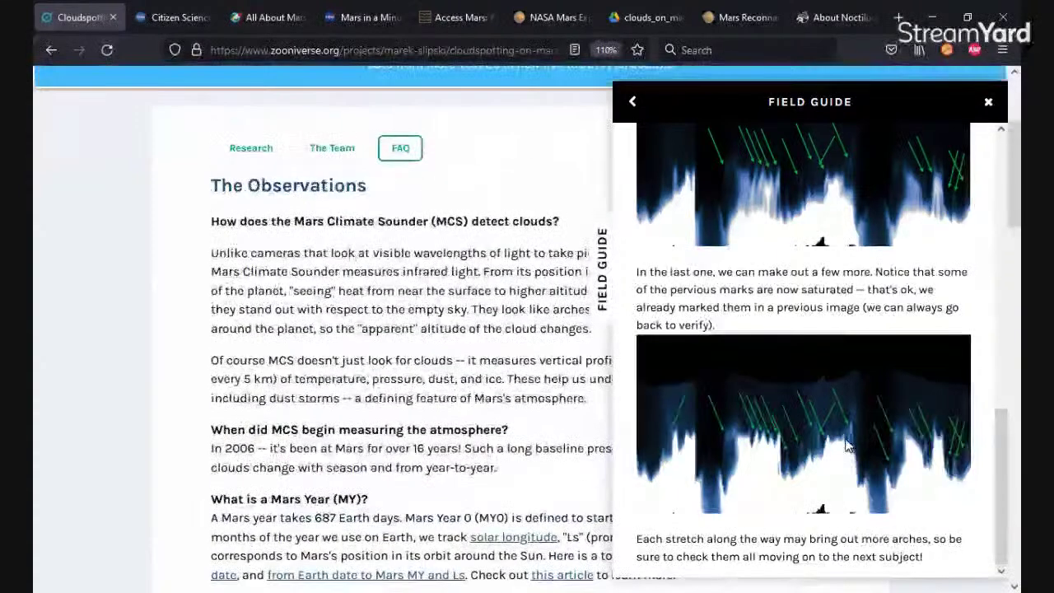
scroll(848, 444, down, 1)
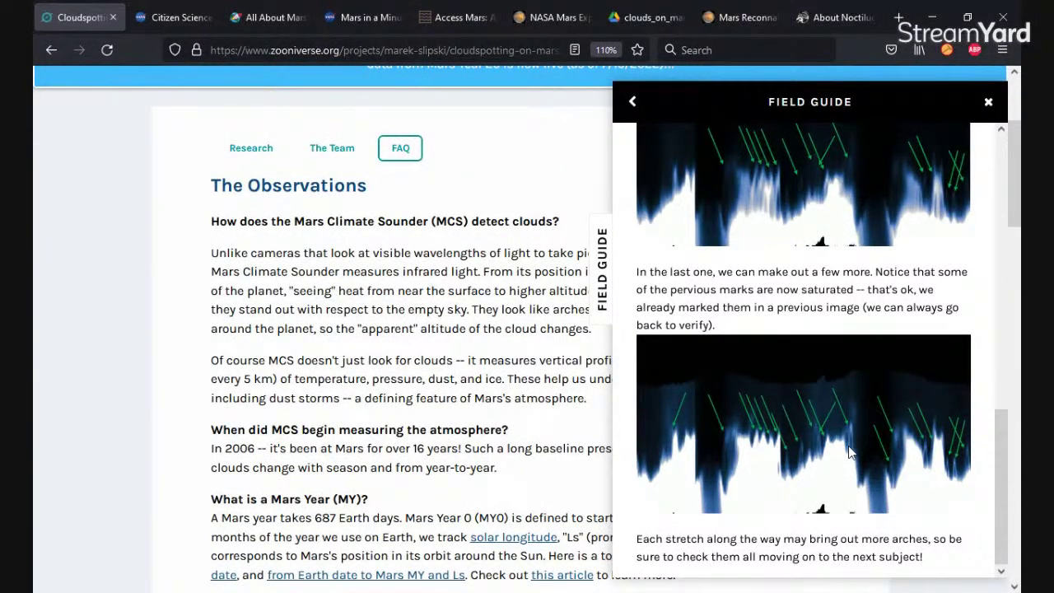
scroll(850, 451, up, 2)
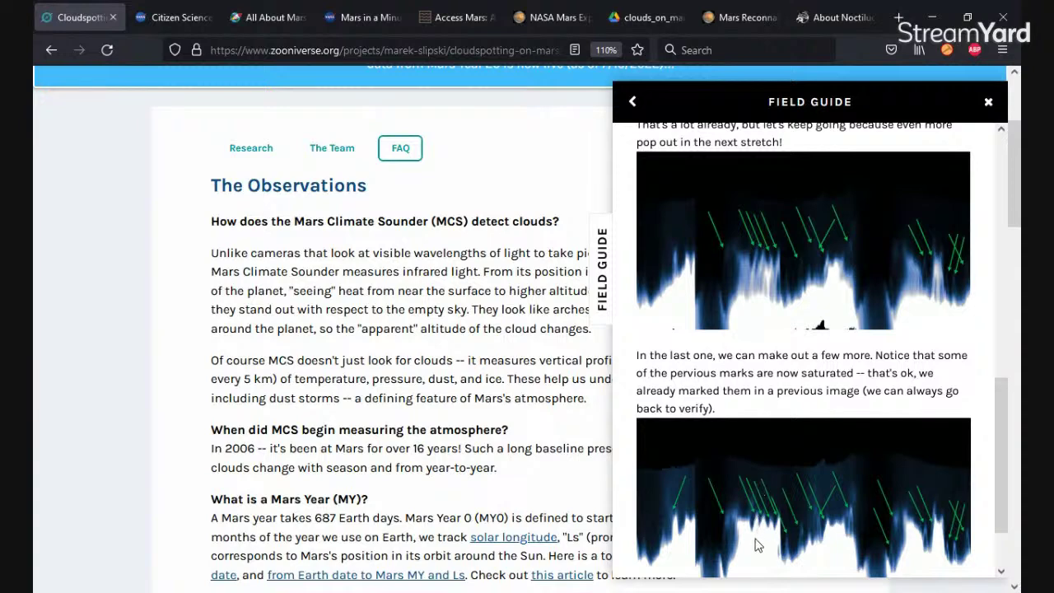
scroll(758, 527, down, 3)
scroll(815, 482, up, 2)
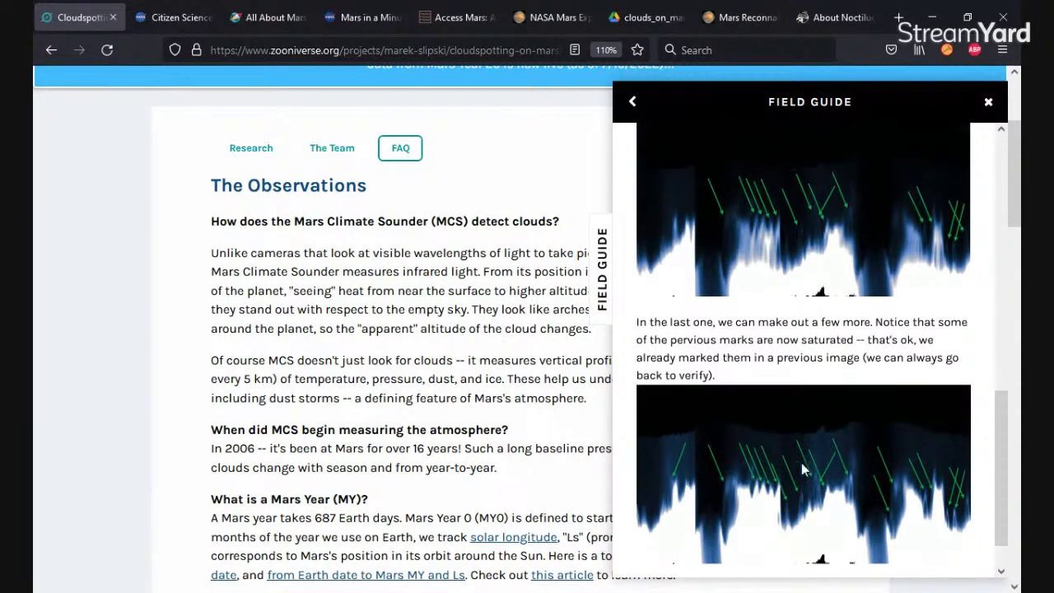
scroll(802, 469, up, 1)
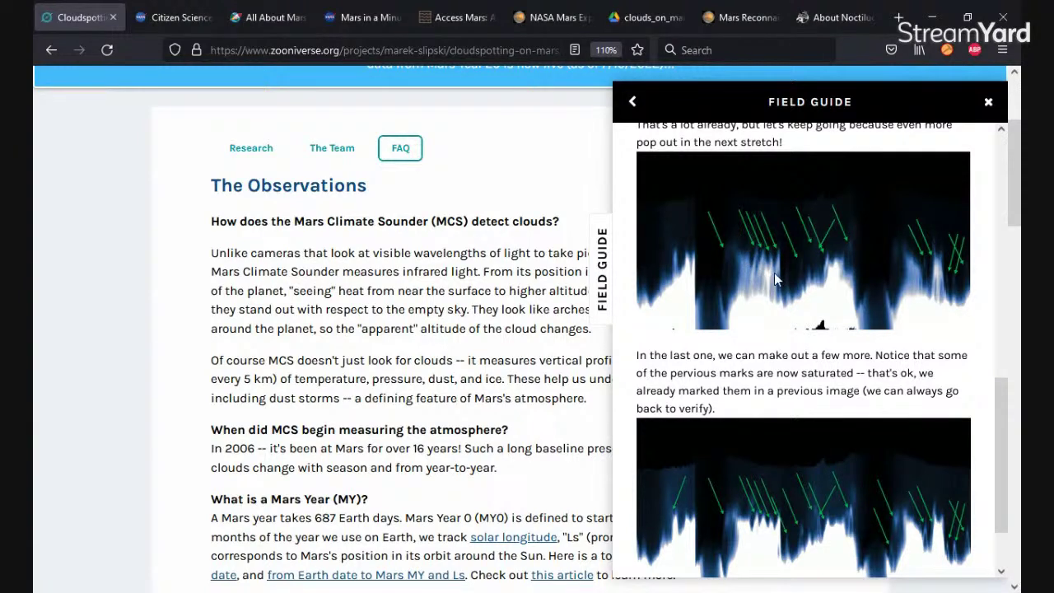
scroll(817, 362, up, 3)
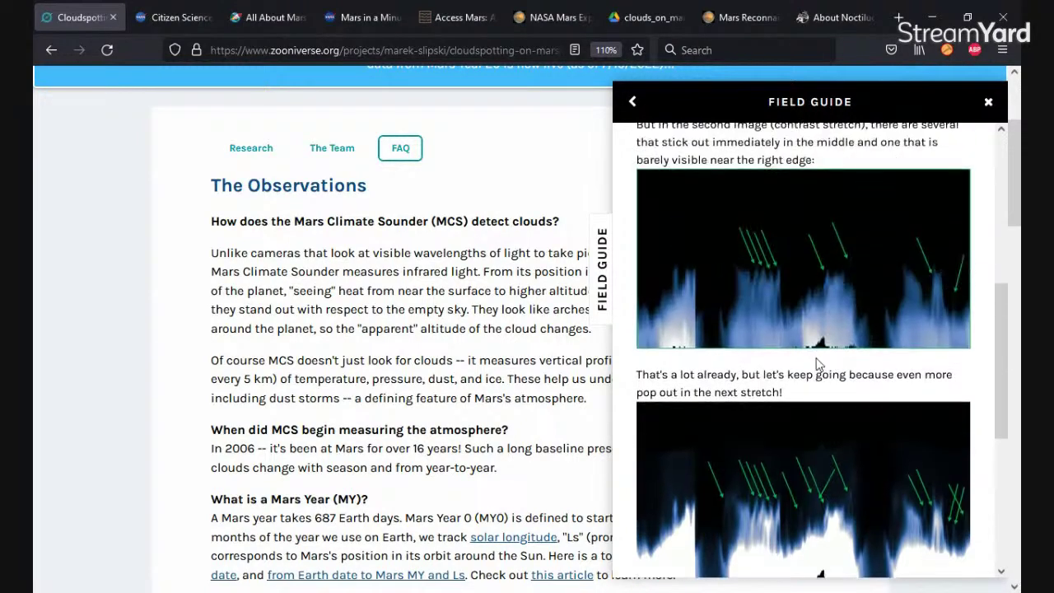
scroll(731, 151, up, 4)
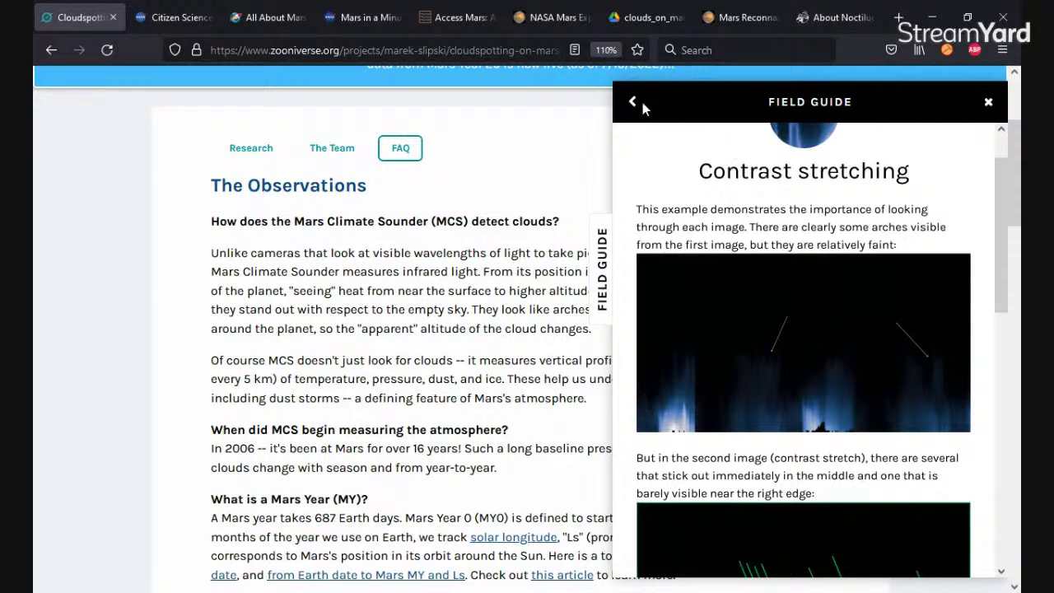
Step: Close the Field Guide and open the tutorial on the project's Classify page
click(989, 104)
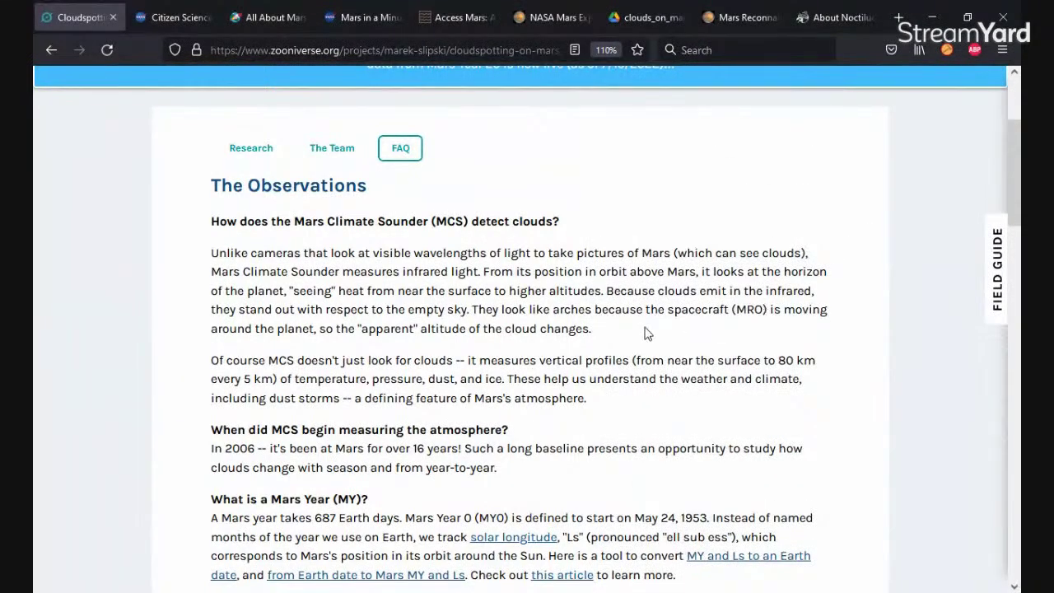
scroll(645, 333, up, 3)
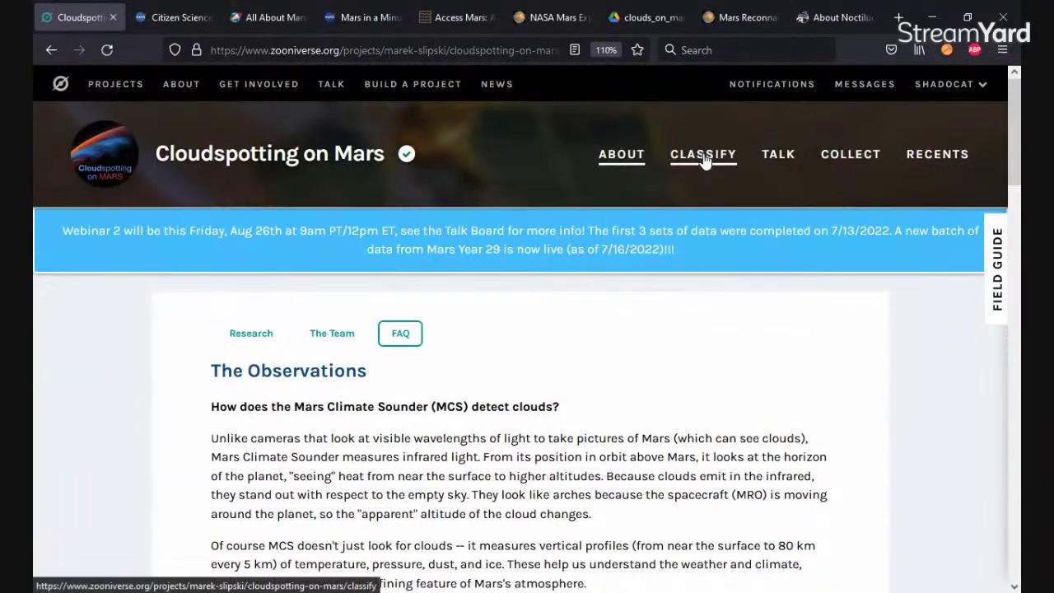
click(703, 159)
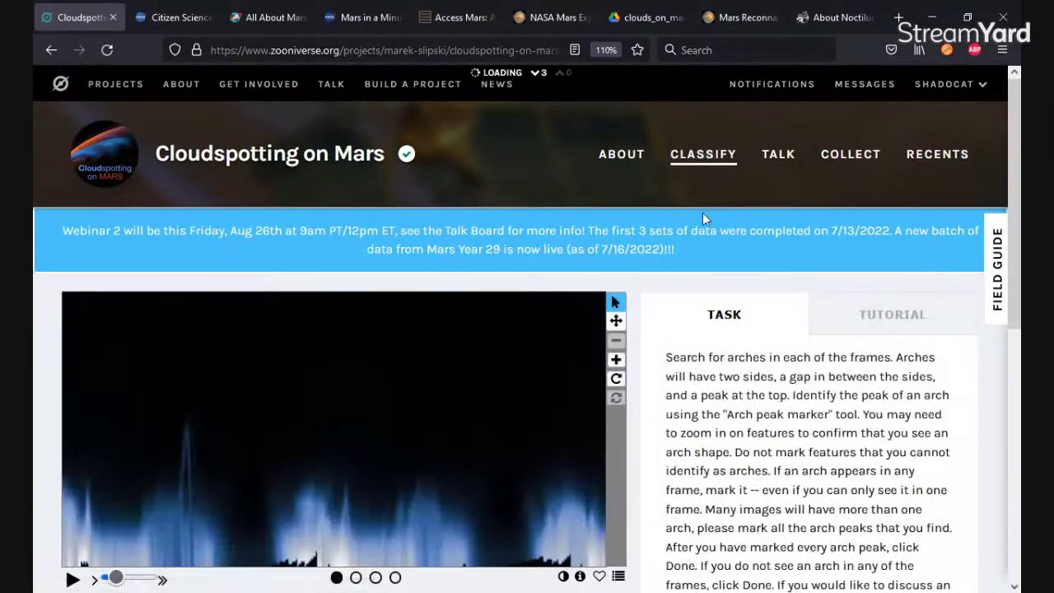
click(850, 333)
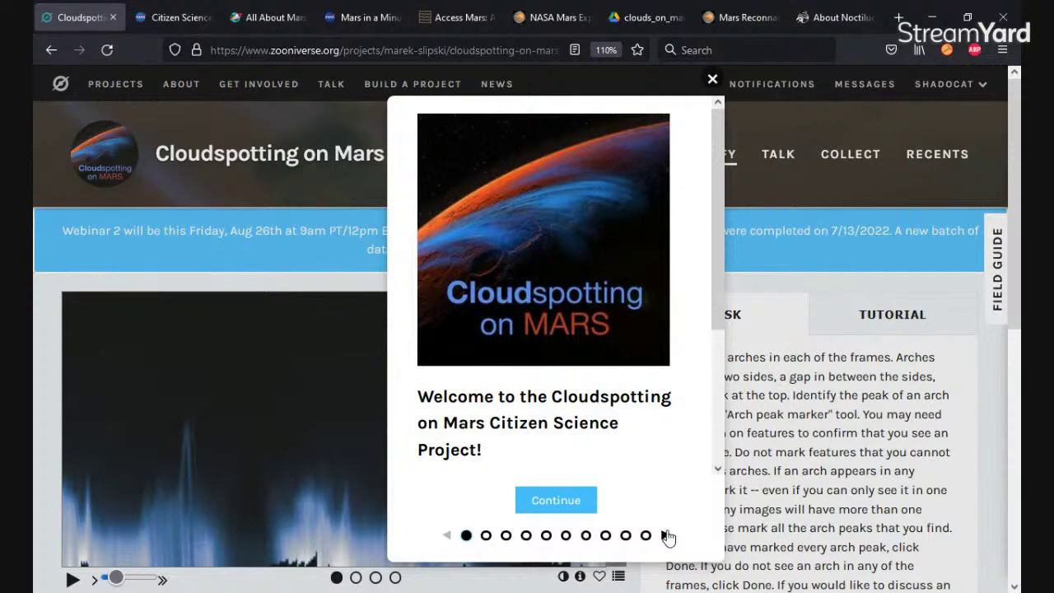
Step: Read the tutorial from its welcome page through Clouds as Arches to the page on the Field Guide walkthroughs
click(555, 502)
click(556, 503)
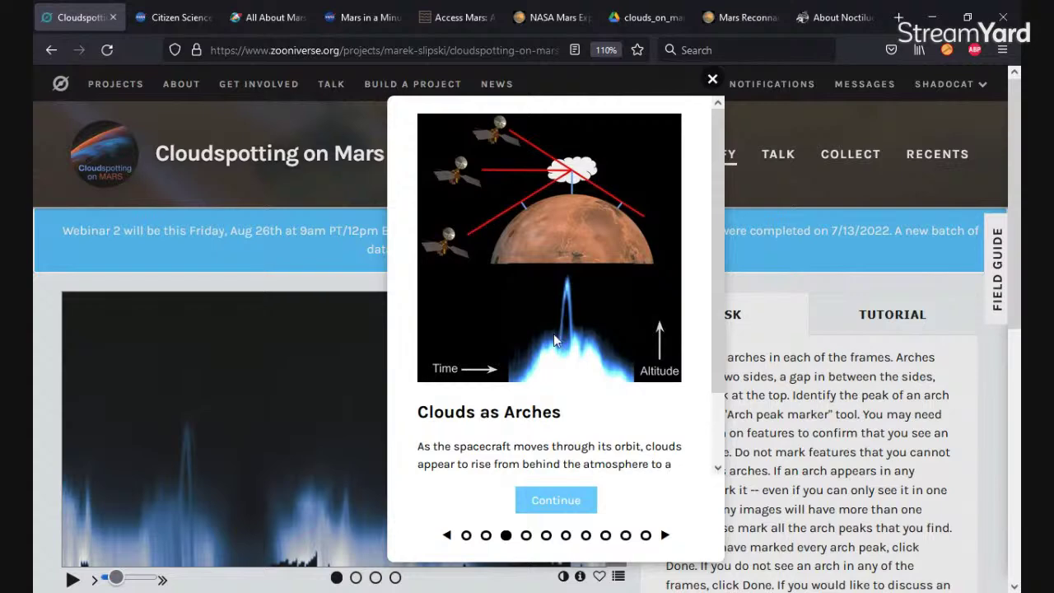
click(664, 536)
click(664, 536)
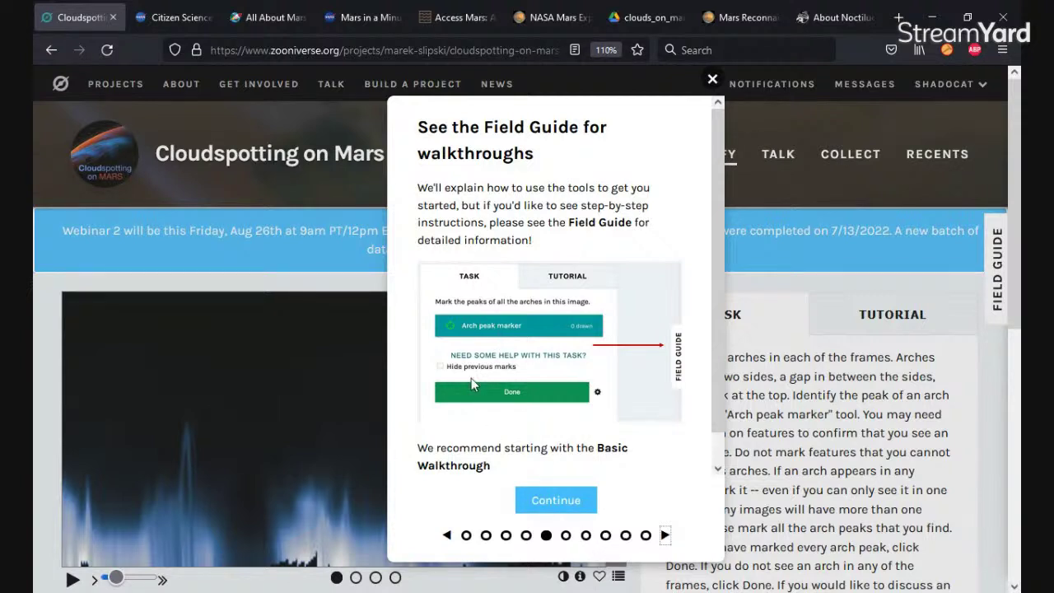
Step: Read the tutorial's page on looking at each frame with its four example images, and the Two legs and a peak page with the navigation tools
click(665, 536)
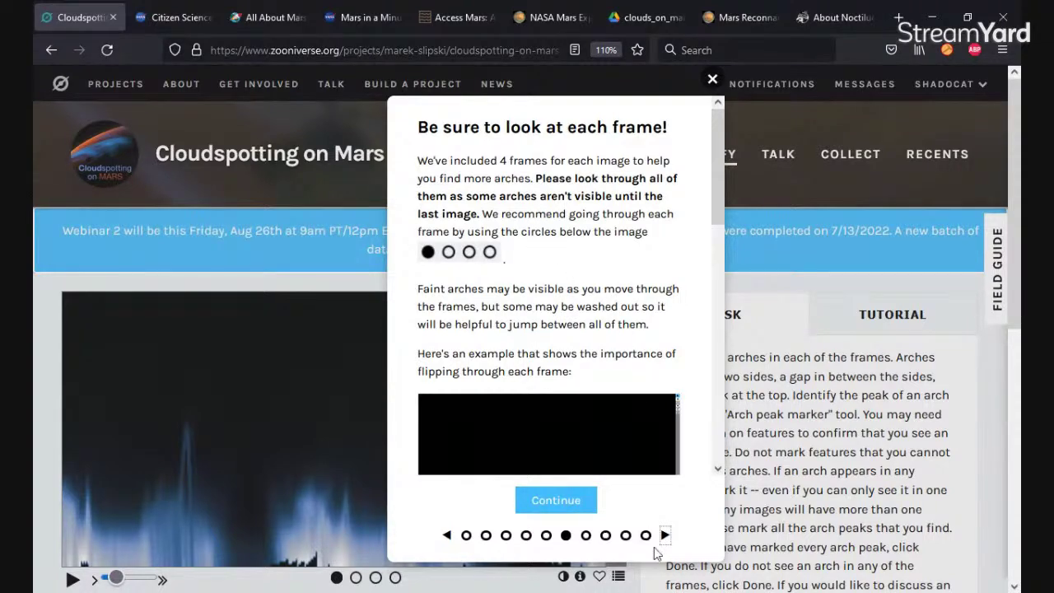
scroll(566, 401, down, 5)
scroll(566, 406, down, 3)
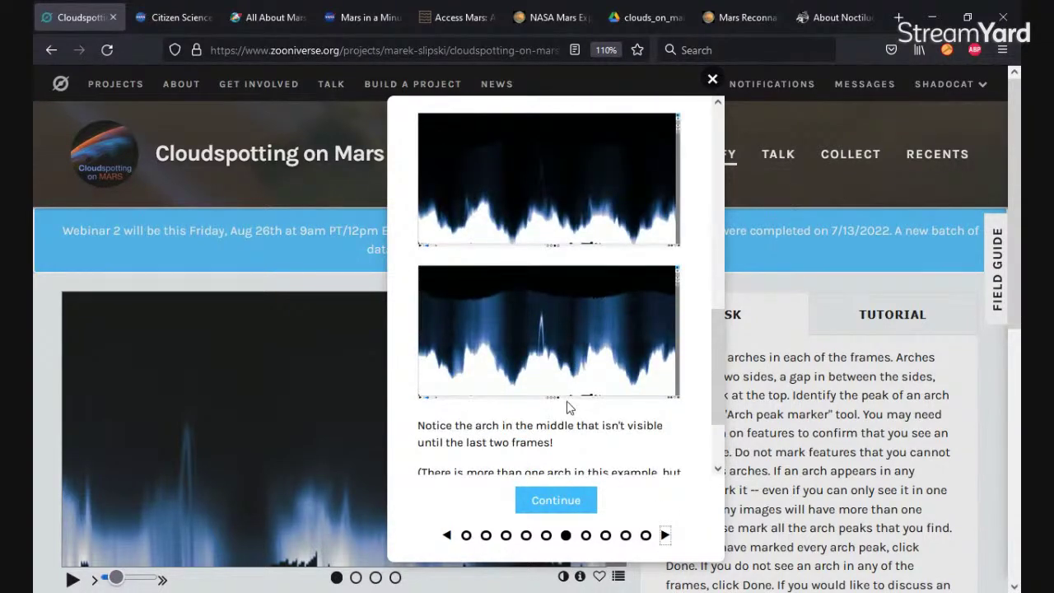
scroll(568, 406, down, 5)
scroll(559, 330, down, 1)
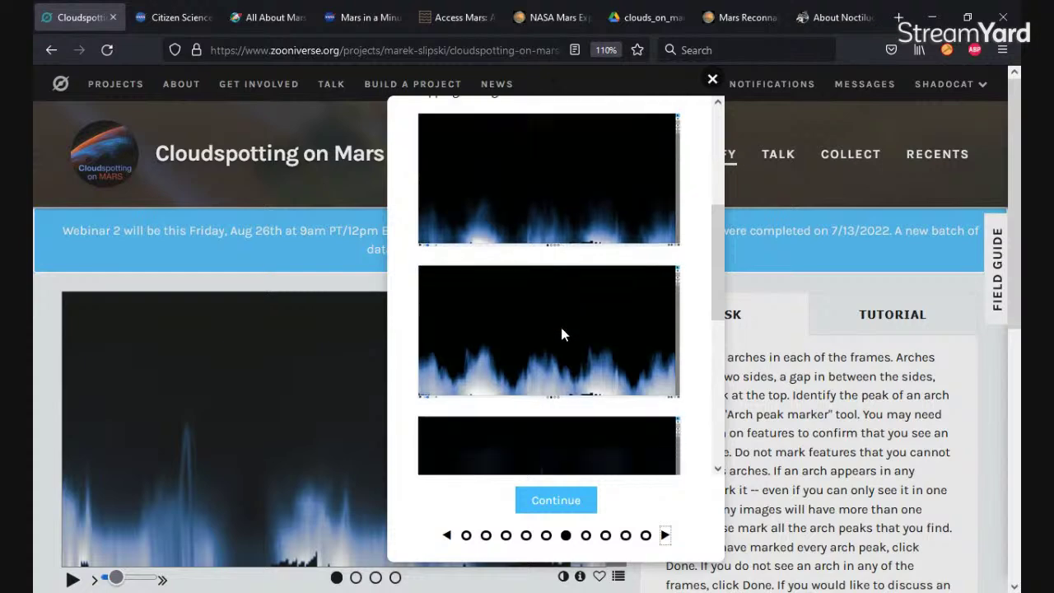
scroll(560, 329, down, 5)
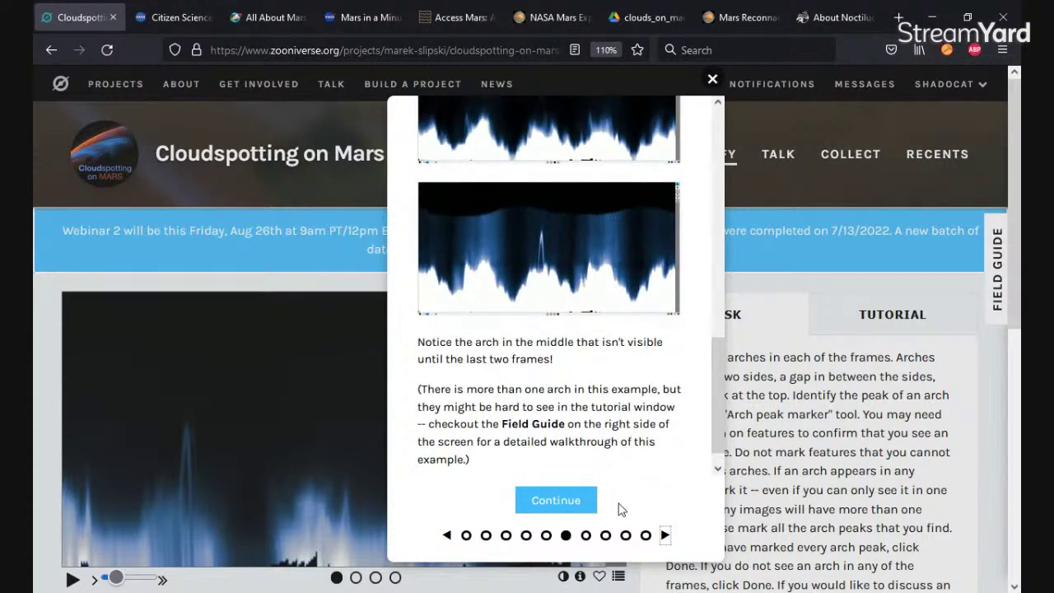
click(664, 535)
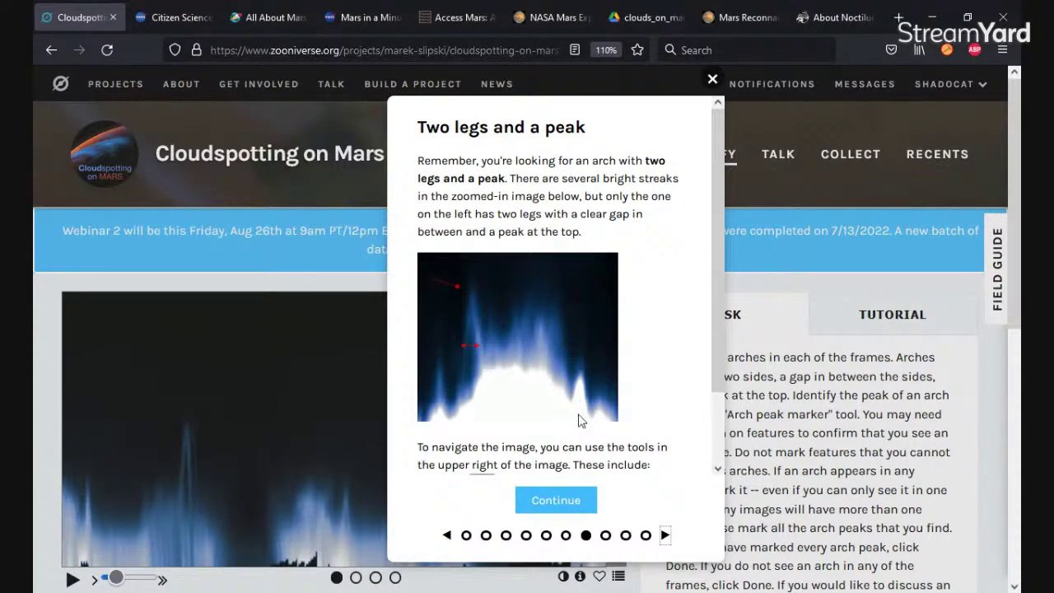
scroll(580, 419, down, 2)
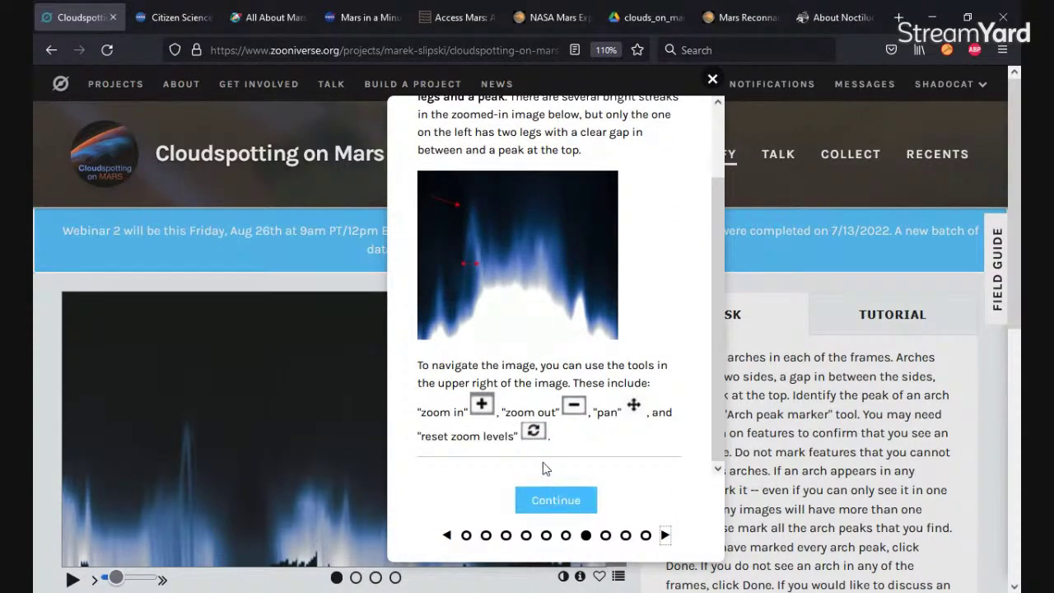
Step: Finish reading the tutorial from Two legs and a peak through color inversion, What to expect and Head in the Clouds, and close it
scroll(539, 446, up, 2)
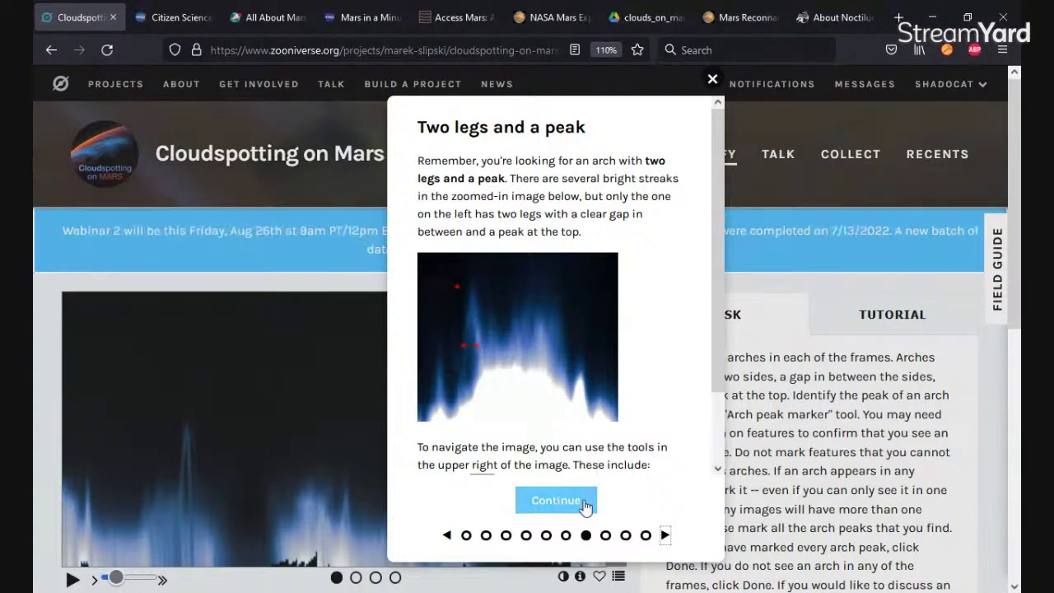
scroll(600, 473, down, 3)
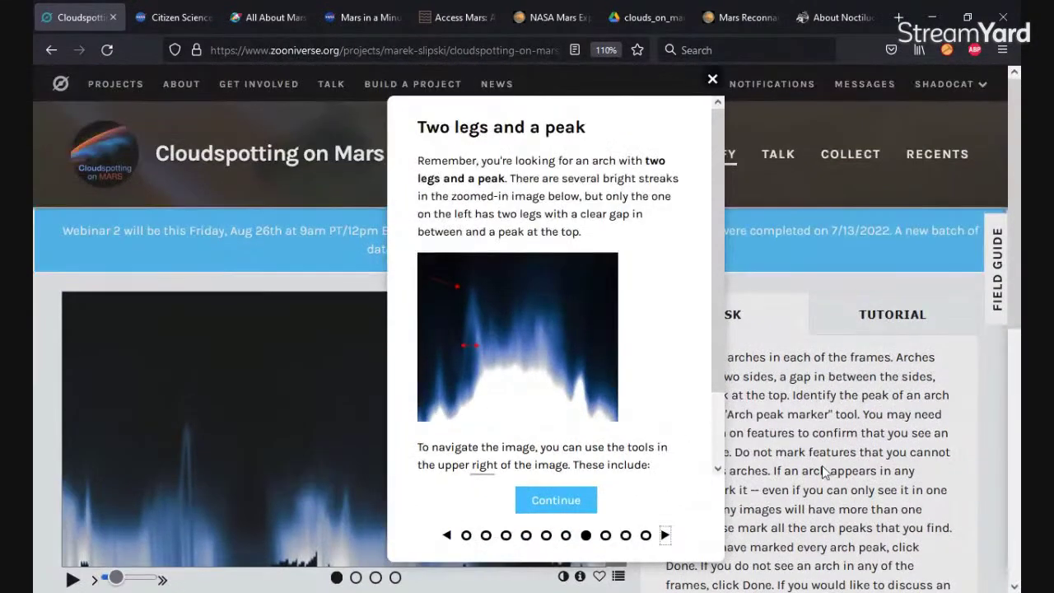
click(576, 508)
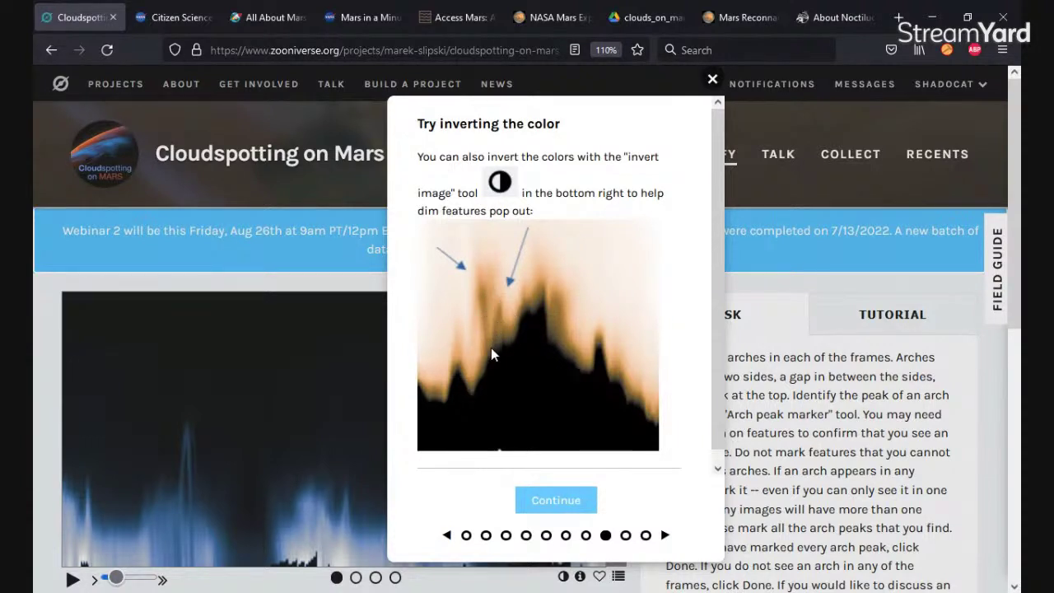
click(572, 511)
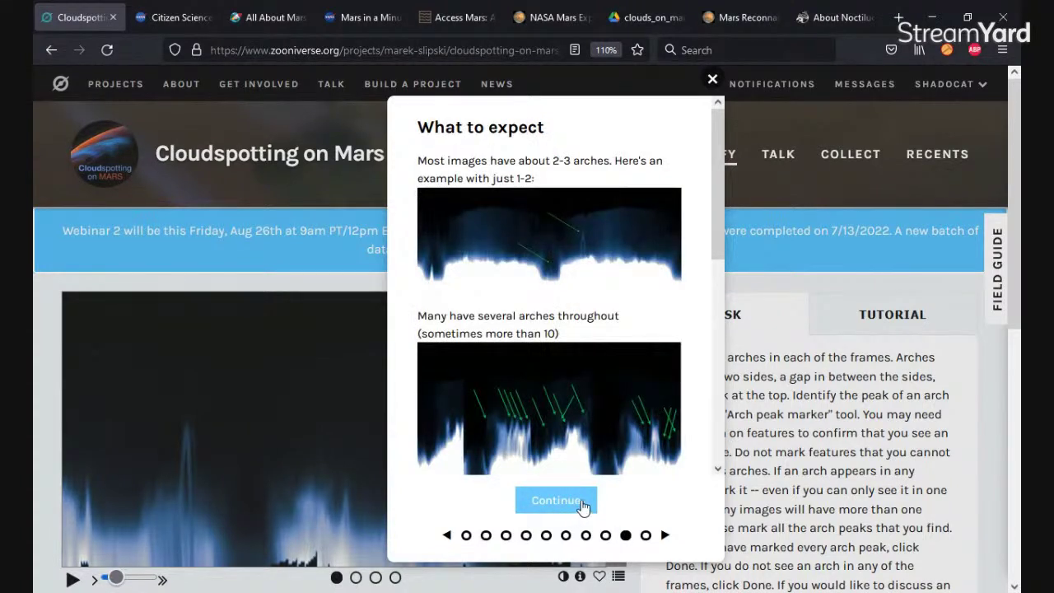
click(582, 504)
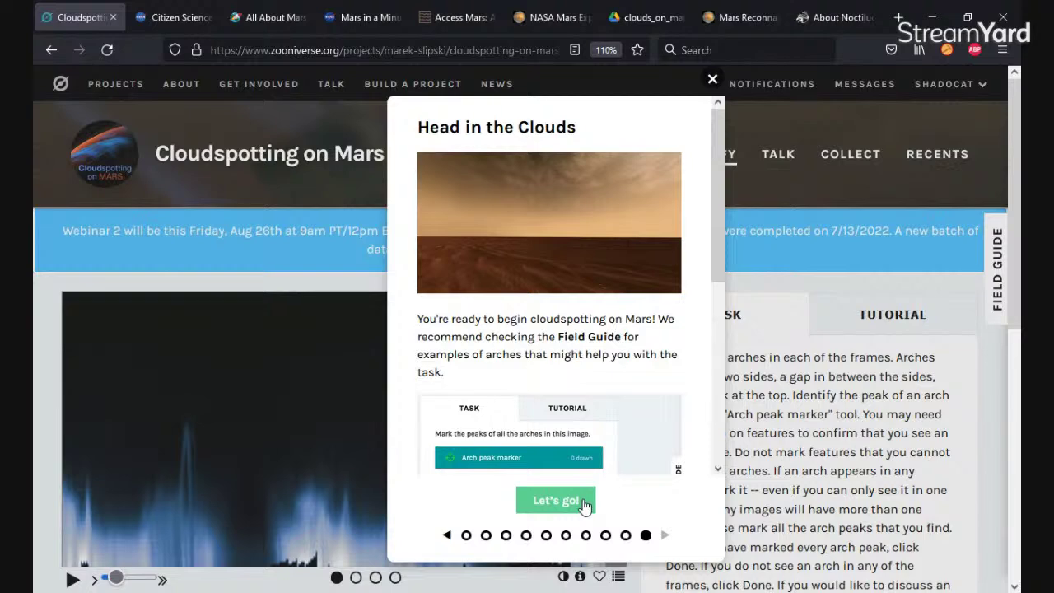
click(712, 79)
Step: Mark the peaks of the tall arch and the smaller central arch in the first frame, and raise the smaller one's marker in the third frame
scroll(690, 425, down, 2)
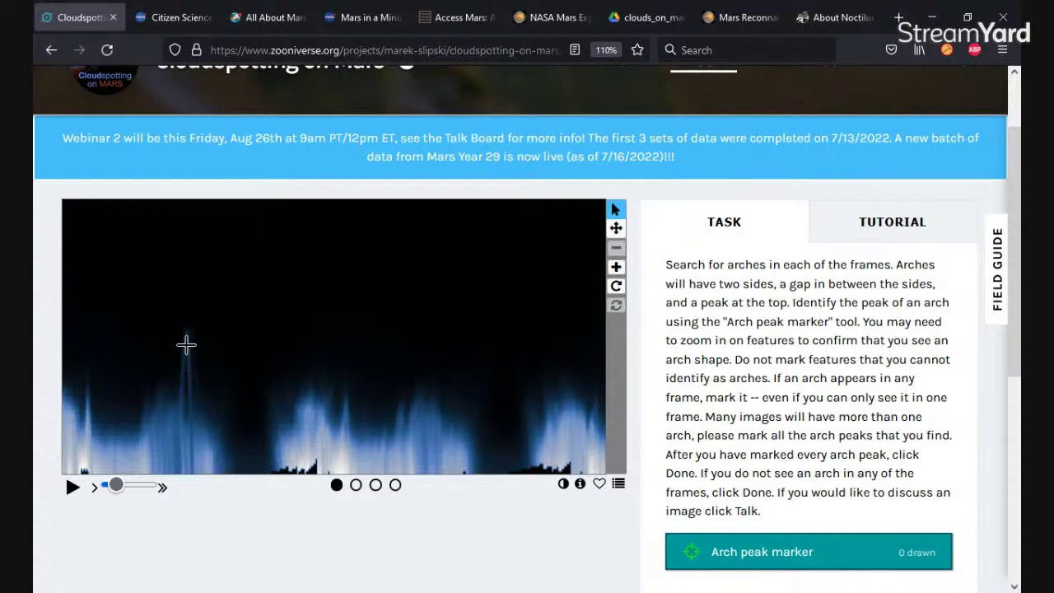
click(187, 338)
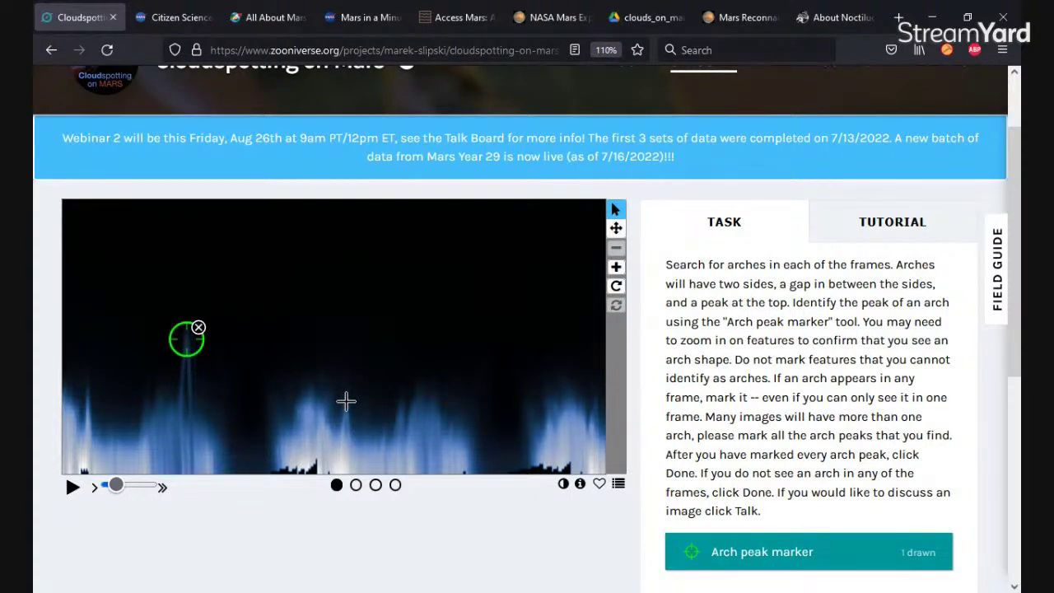
click(345, 401)
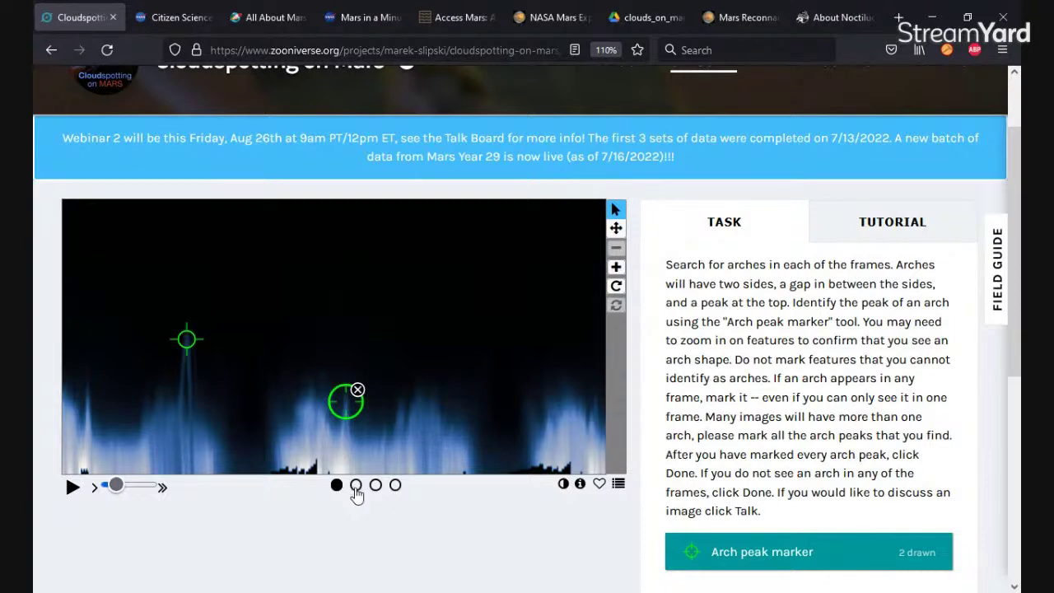
click(356, 486)
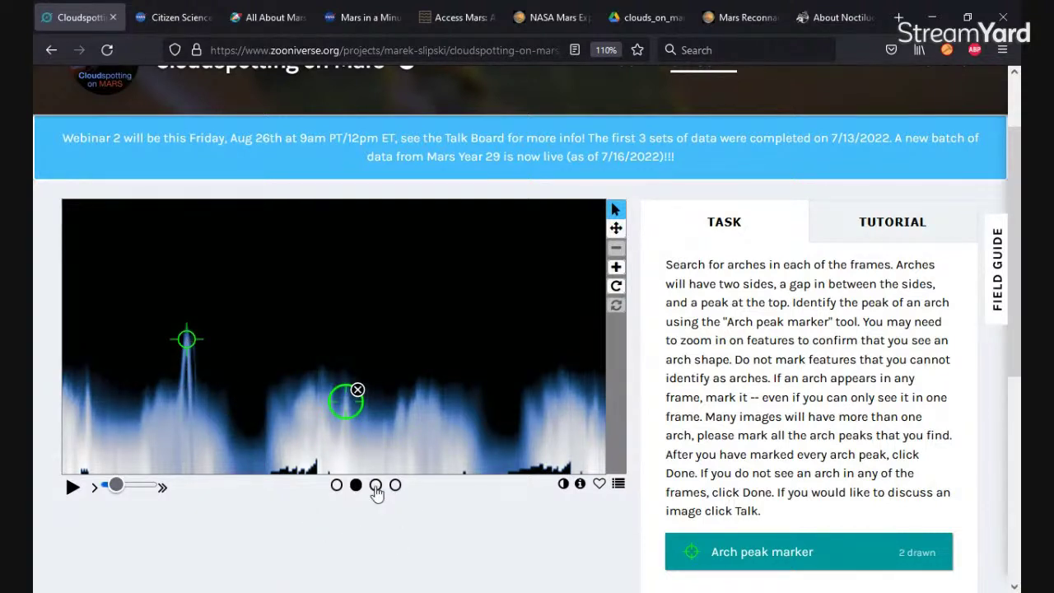
click(375, 484)
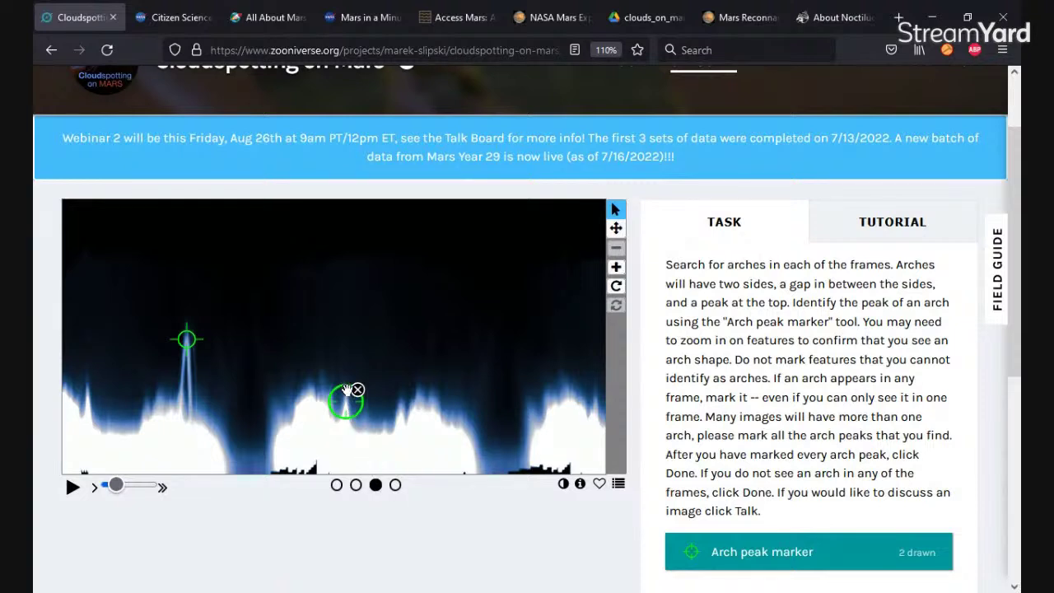
drag(347, 389, 346, 385)
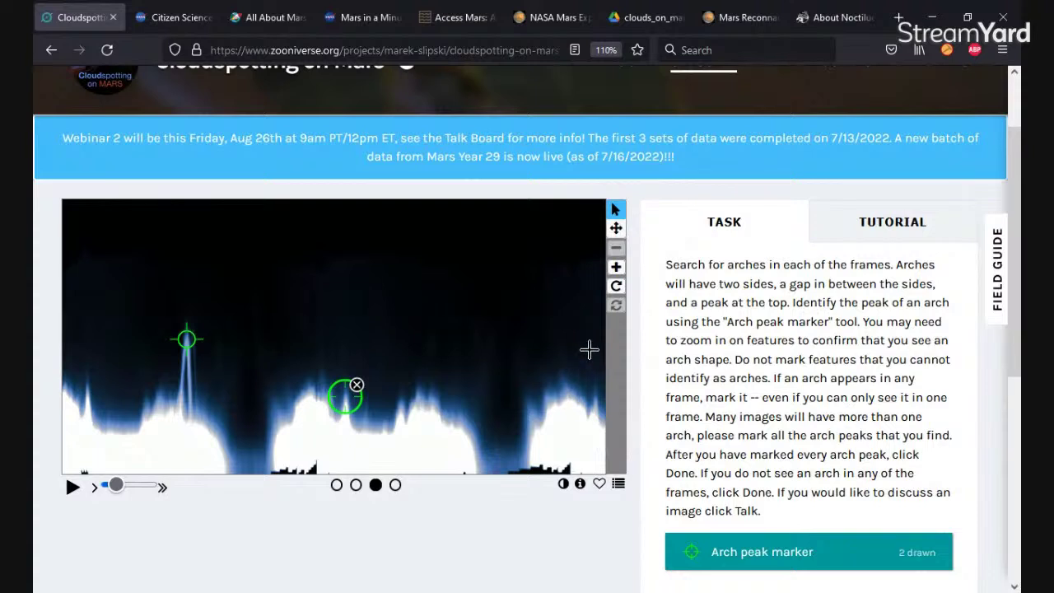
Step: Enlarge the third frame around the two marked arches and compare it with the second frame
click(617, 268)
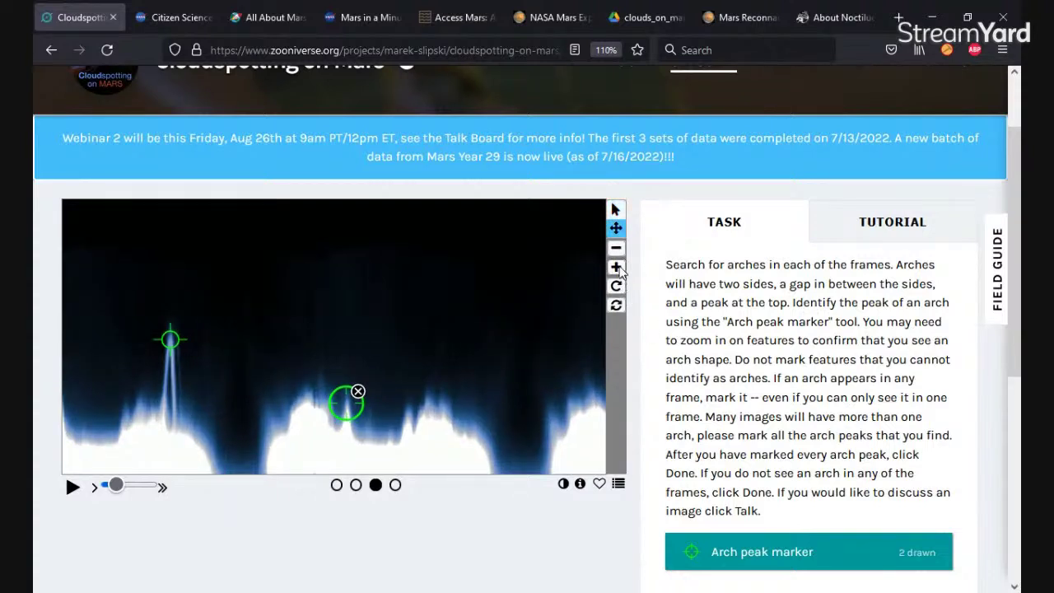
click(617, 269)
click(617, 269)
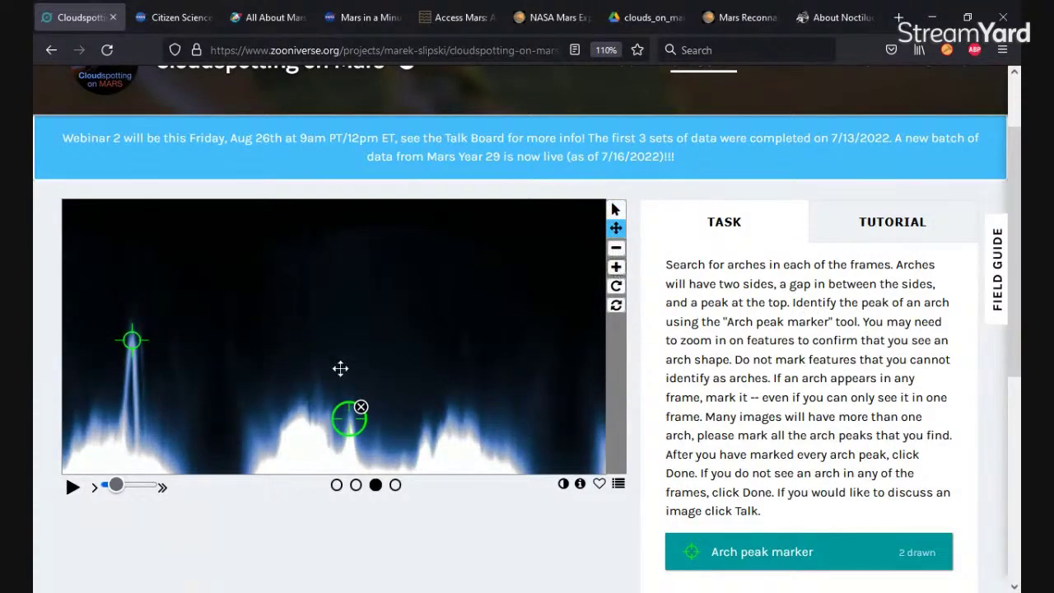
drag(193, 426, 533, 312)
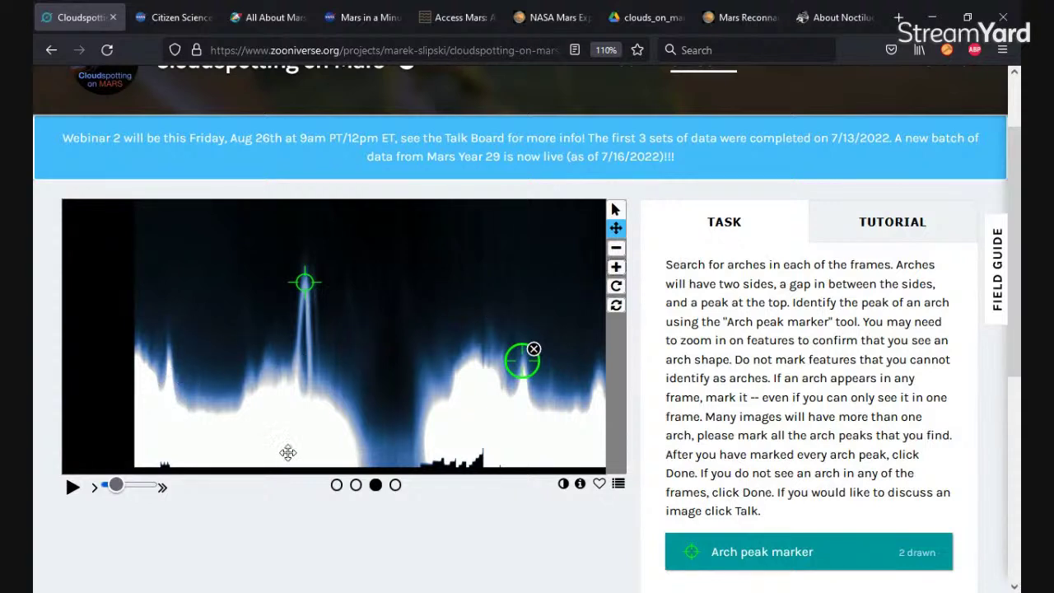
click(356, 486)
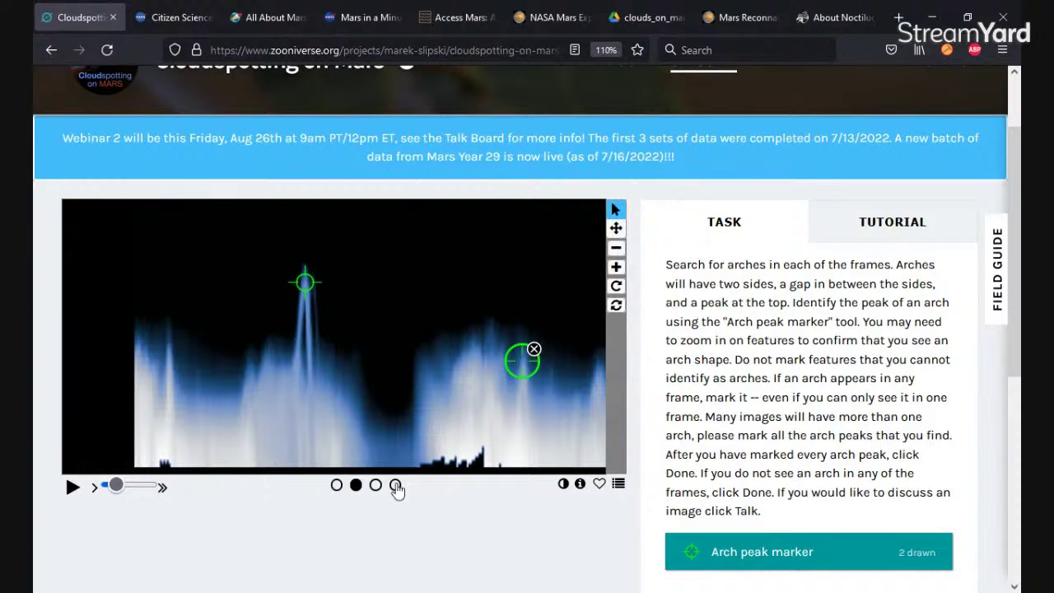
click(376, 485)
click(372, 398)
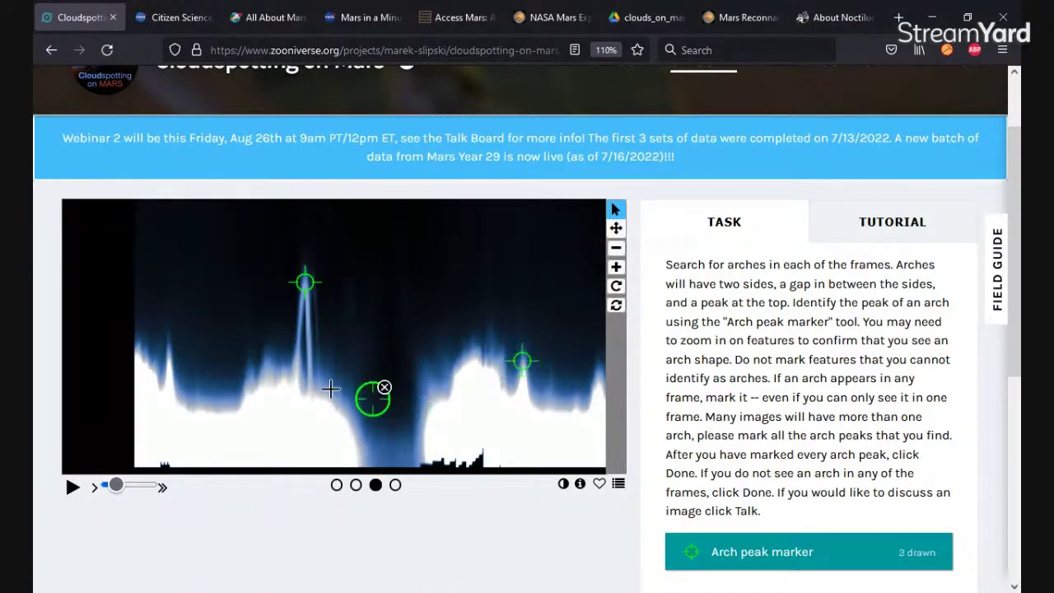
mouse_move(373, 398)
mouse_down()
mouse_move(183, 373)
mouse_move(389, 376)
mouse_move(416, 420)
mouse_move(671, 489)
mouse_up()
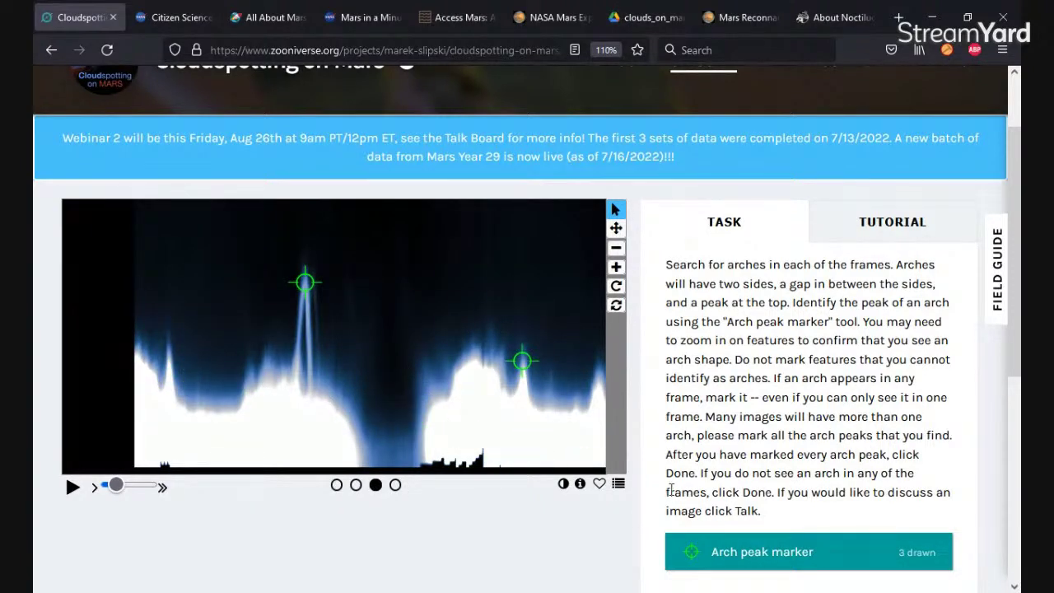
mouse_move(605, 450)
mouse_down()
mouse_move(569, 423)
mouse_move(252, 423)
mouse_move(464, 545)
mouse_up()
Step: Examine the remaining part of the enlarged image for more arches in the third, second and fourth frames
click(616, 228)
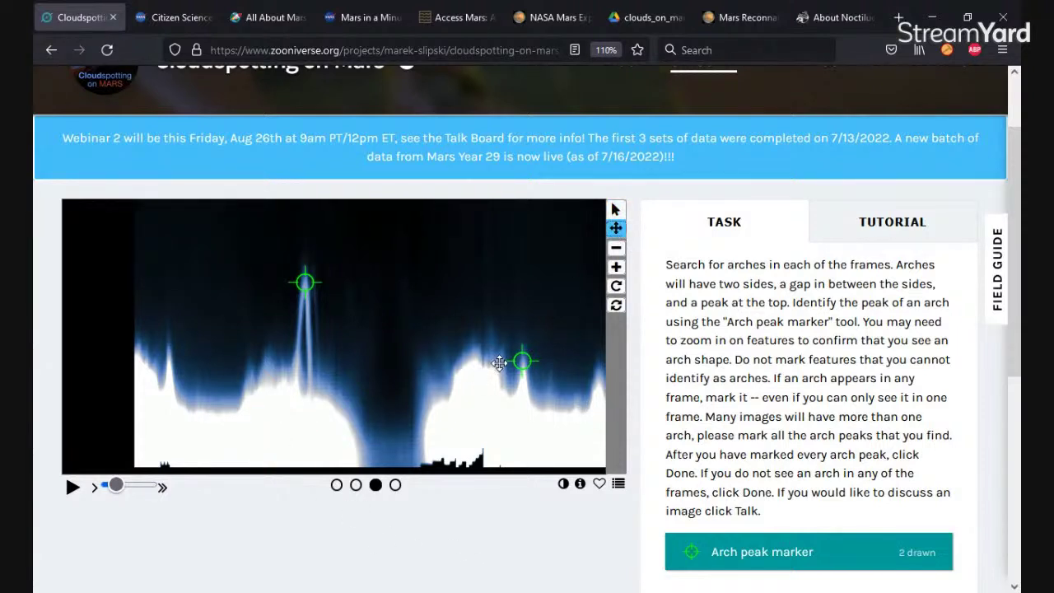
drag(498, 364, 192, 369)
mouse_move(594, 451)
mouse_down()
mouse_move(459, 395)
mouse_move(235, 388)
mouse_up()
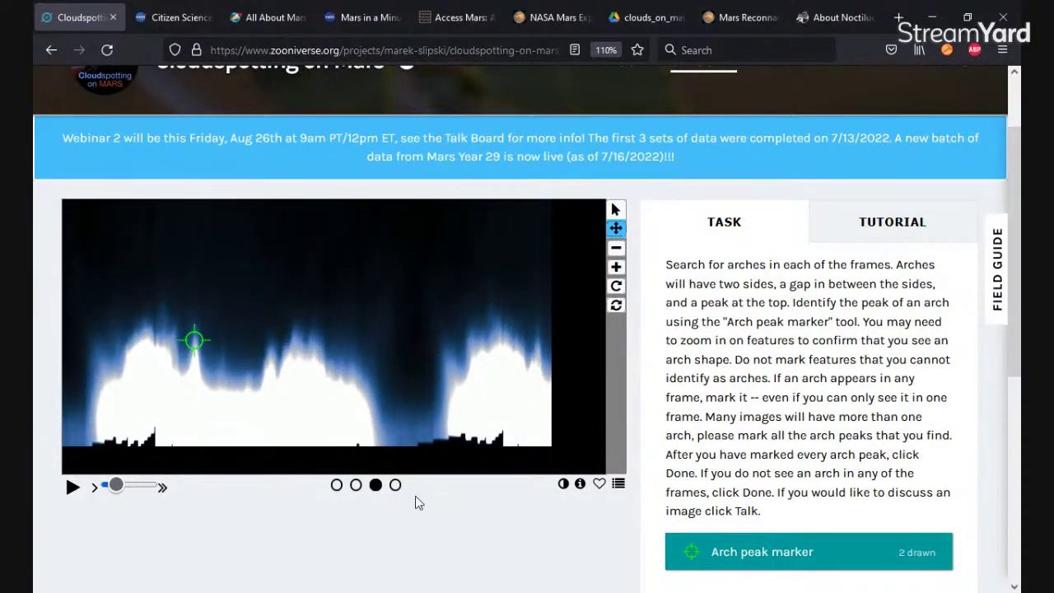
click(355, 485)
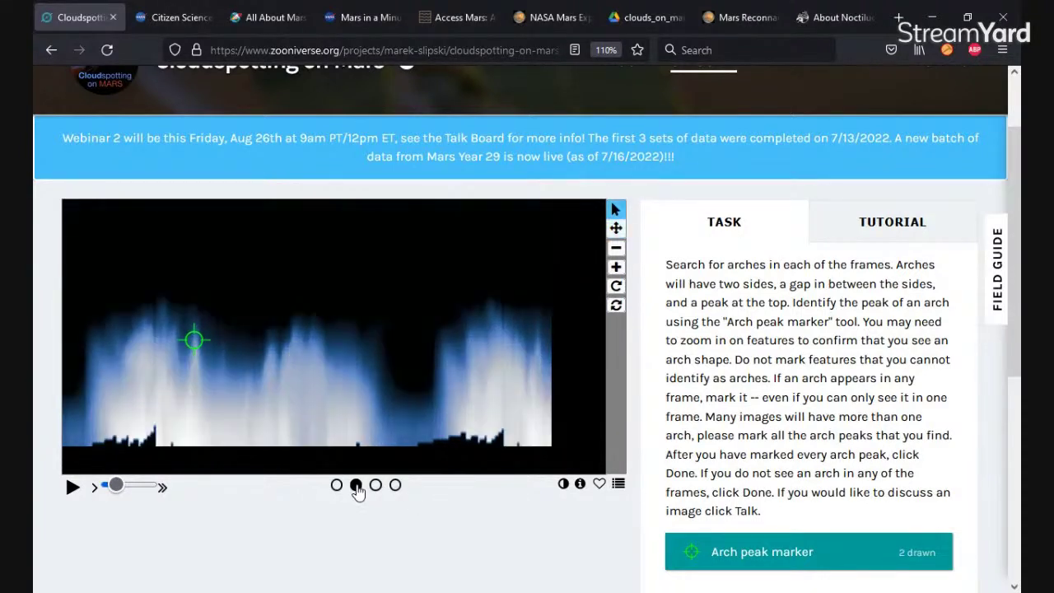
click(395, 485)
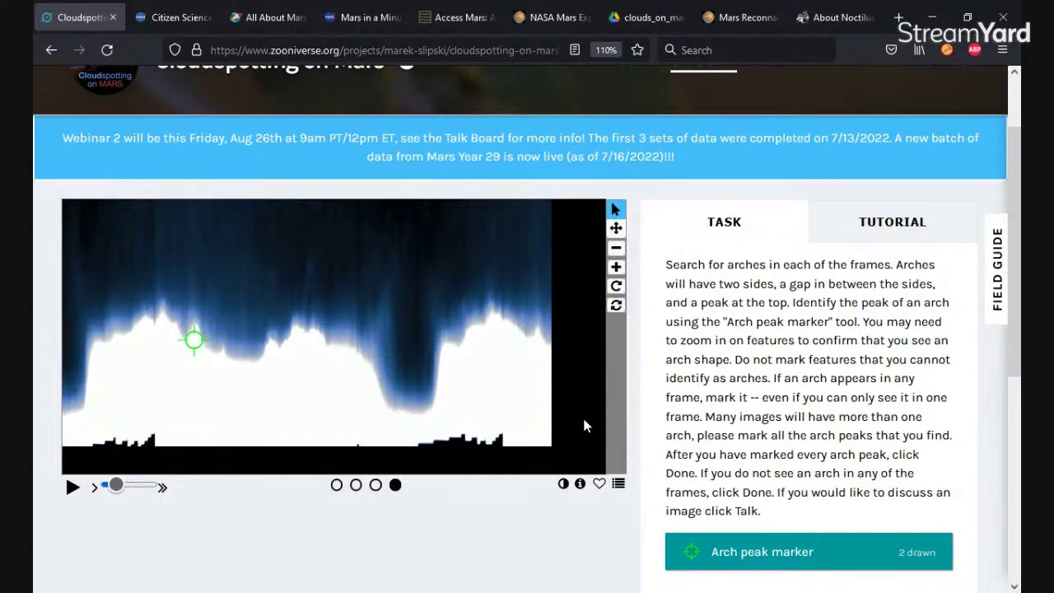
click(444, 365)
click(616, 228)
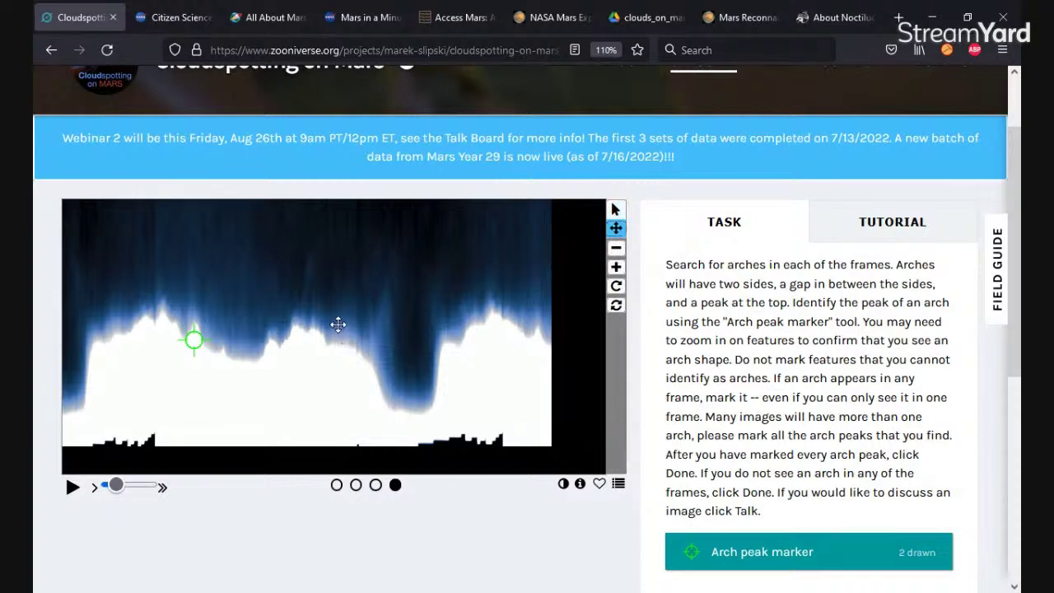
drag(336, 324, 375, 360)
drag(218, 386, 213, 422)
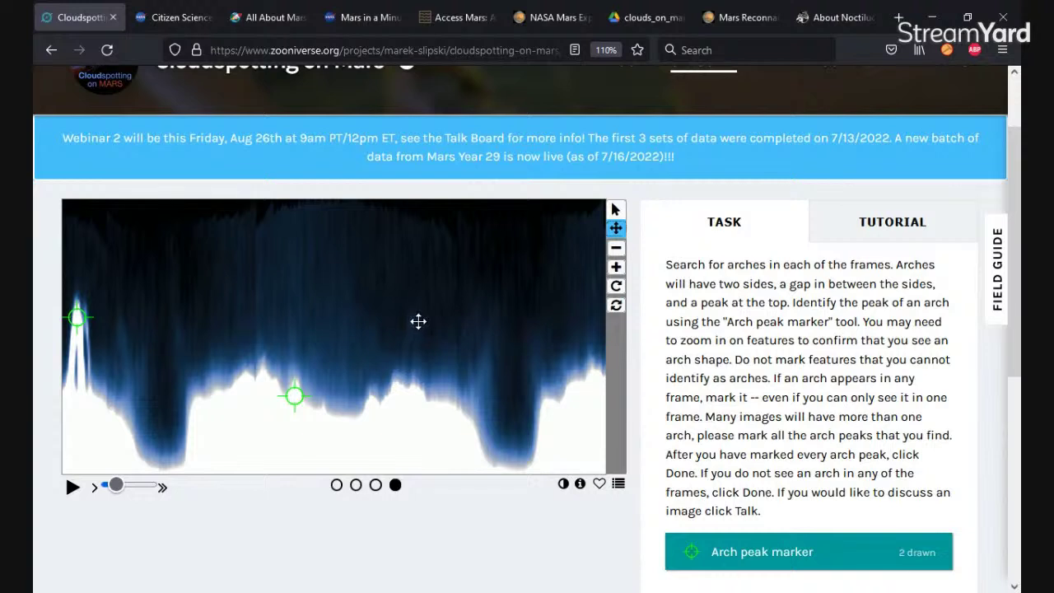
Step: Mark the peak of the faint arch high above the bright band in the fourth frame, and move its marker slightly lower
click(616, 210)
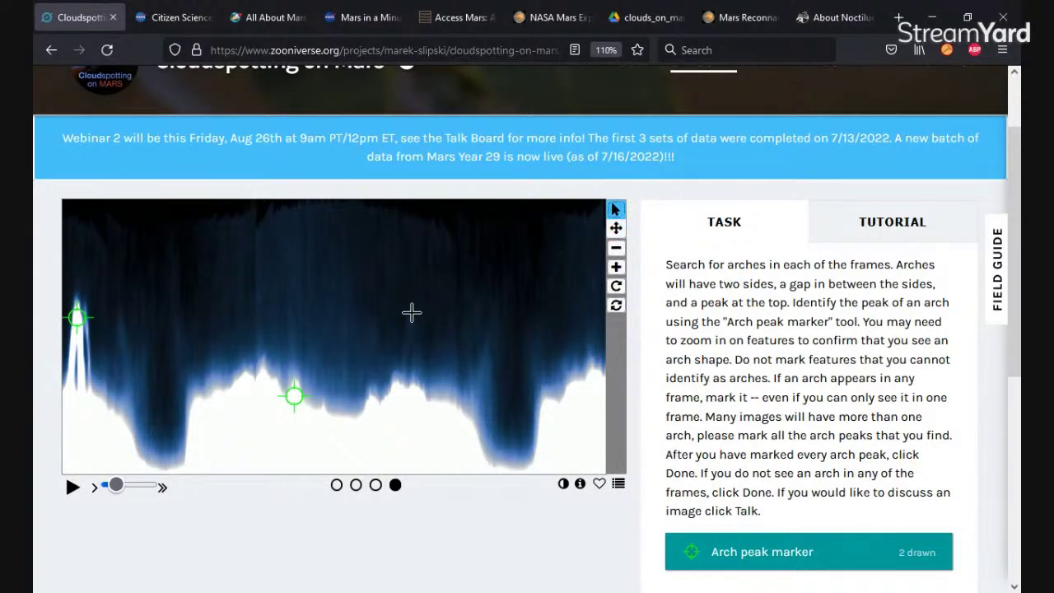
click(410, 312)
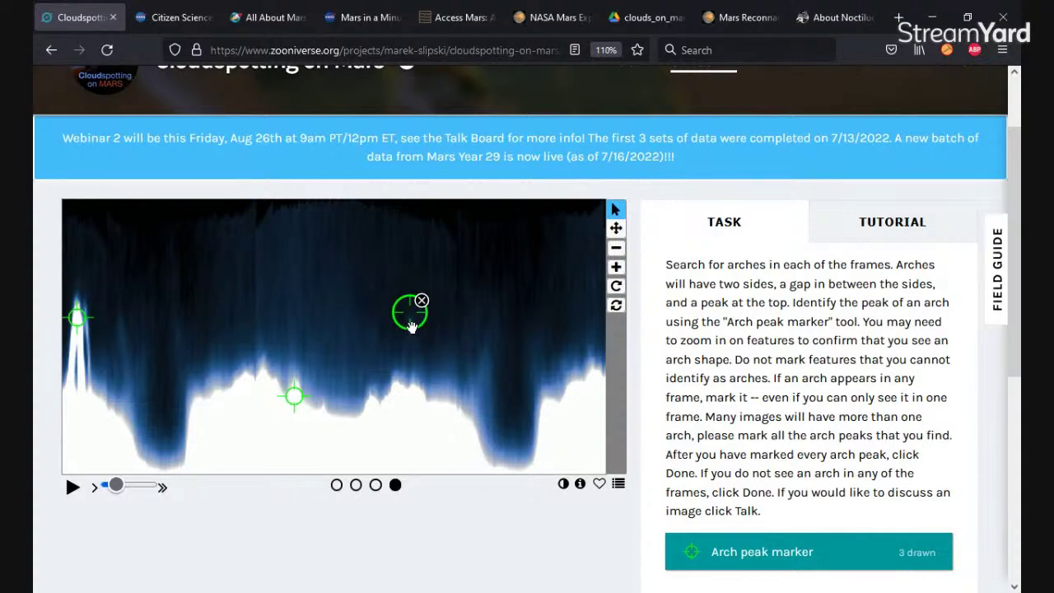
drag(412, 328, 414, 333)
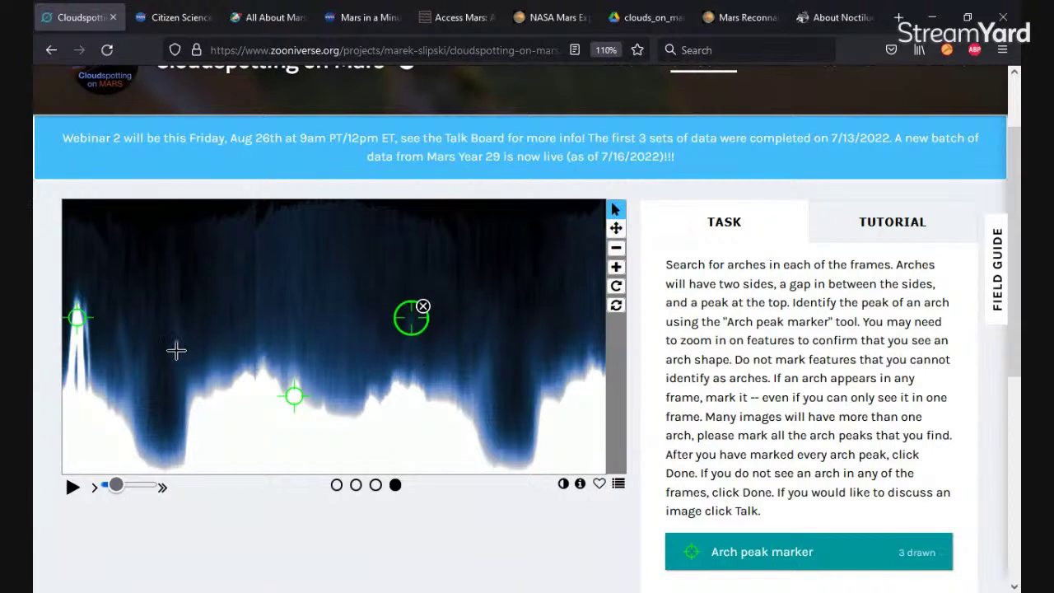
Step: Invert the fourth frame's colors and mark the peak of the second arch right beside the tall marked arch
click(616, 228)
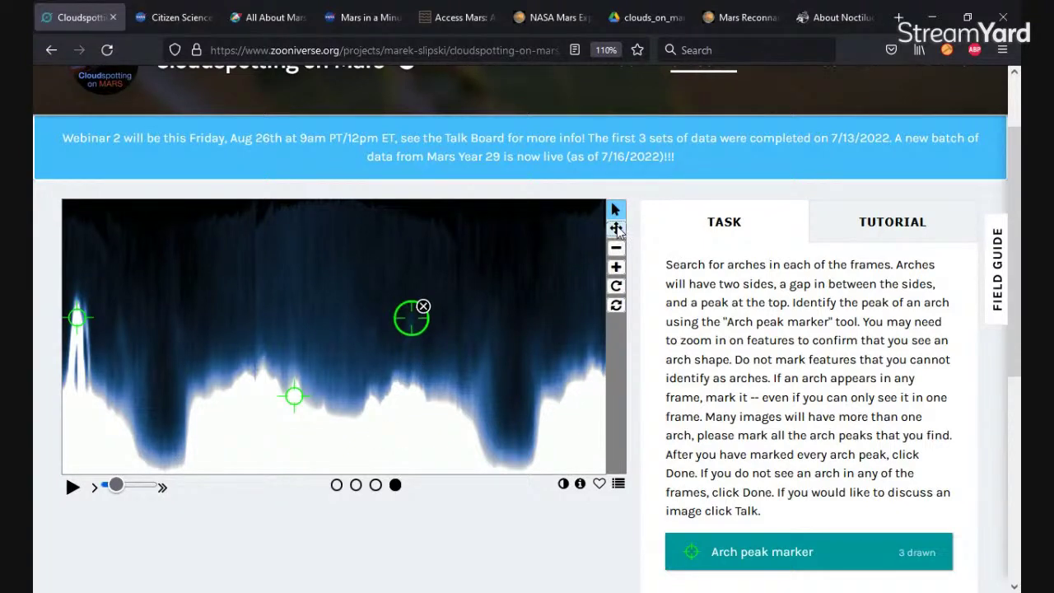
drag(200, 412, 548, 390)
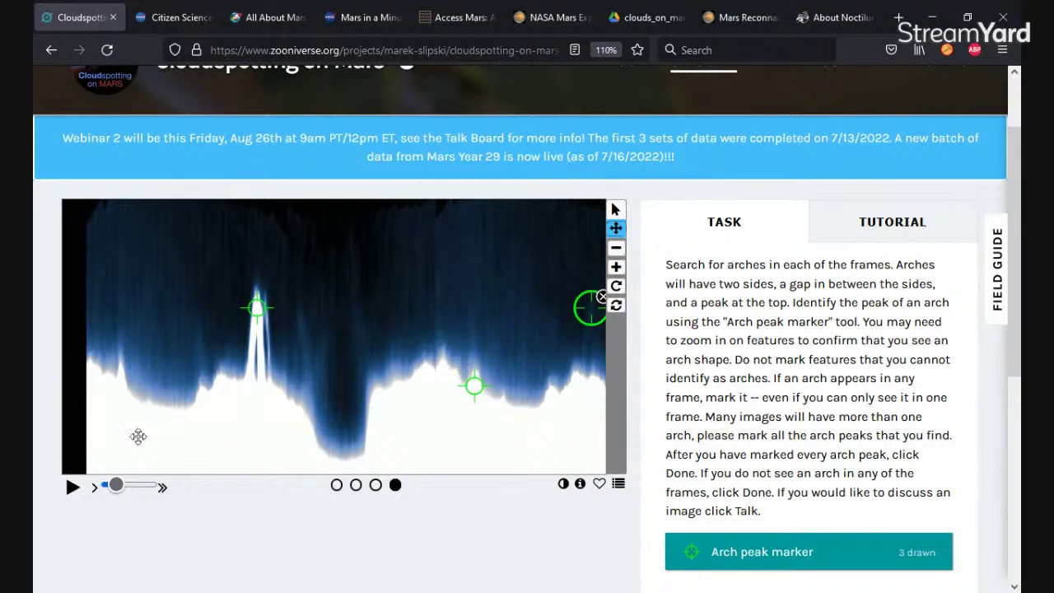
drag(139, 415, 251, 437)
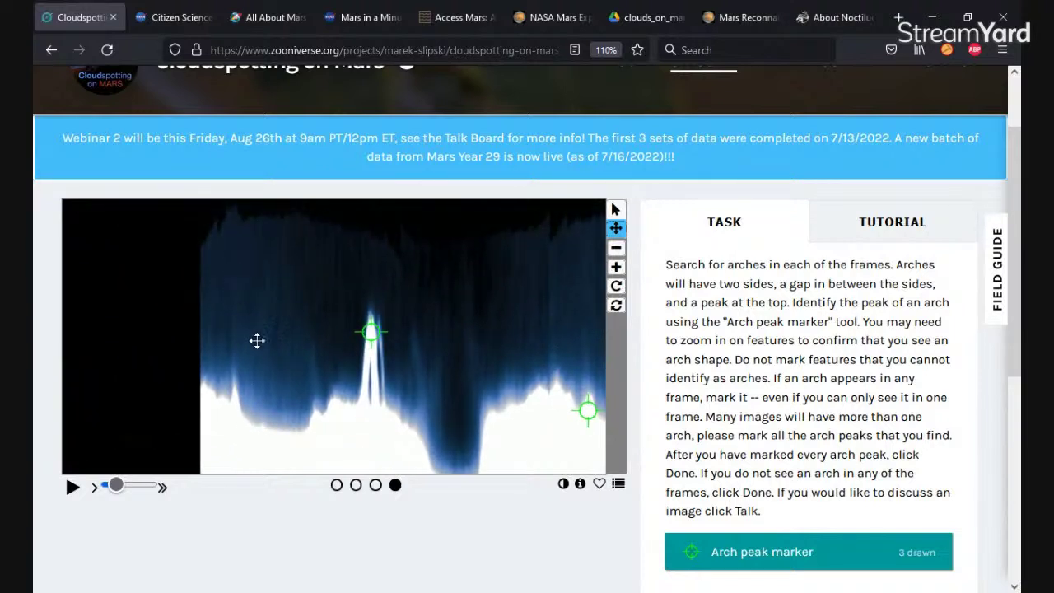
drag(450, 416, 398, 421)
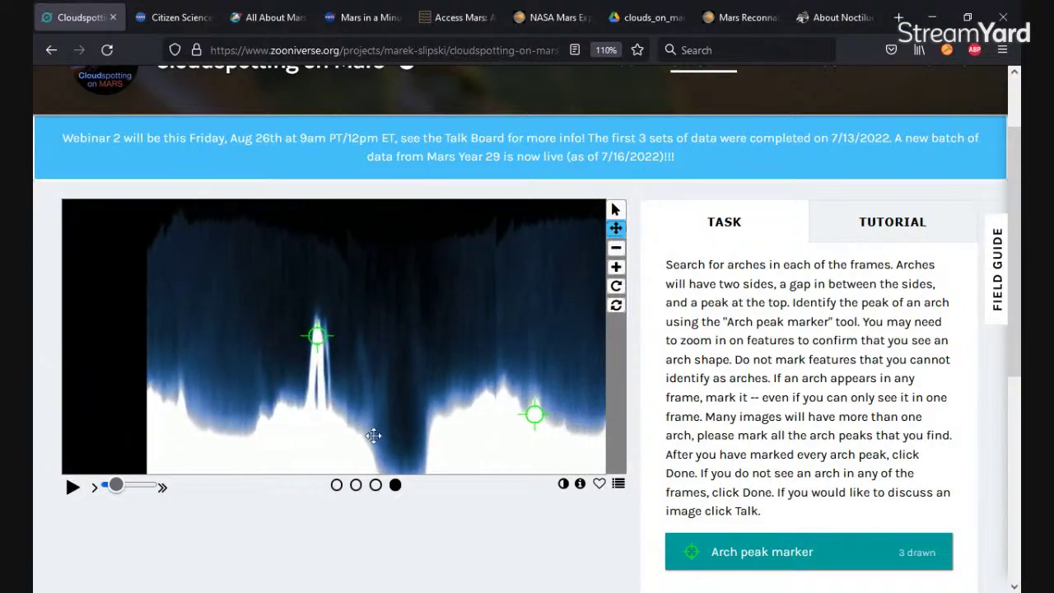
click(563, 486)
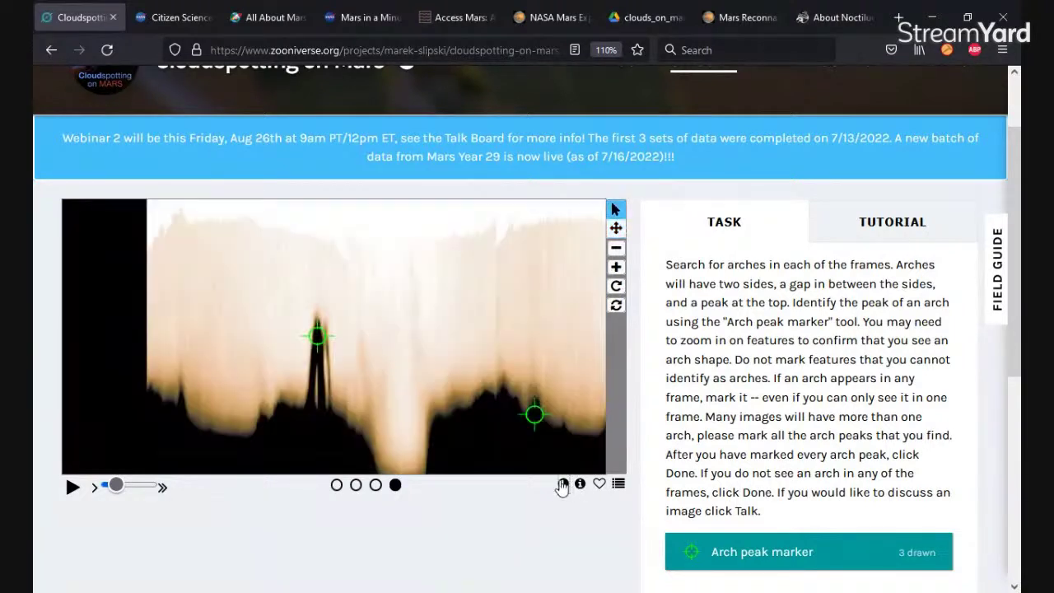
click(214, 404)
mouse_move(215, 406)
mouse_down()
mouse_move(250, 402)
mouse_move(252, 414)
mouse_move(313, 387)
mouse_move(337, 355)
mouse_move(328, 326)
mouse_up()
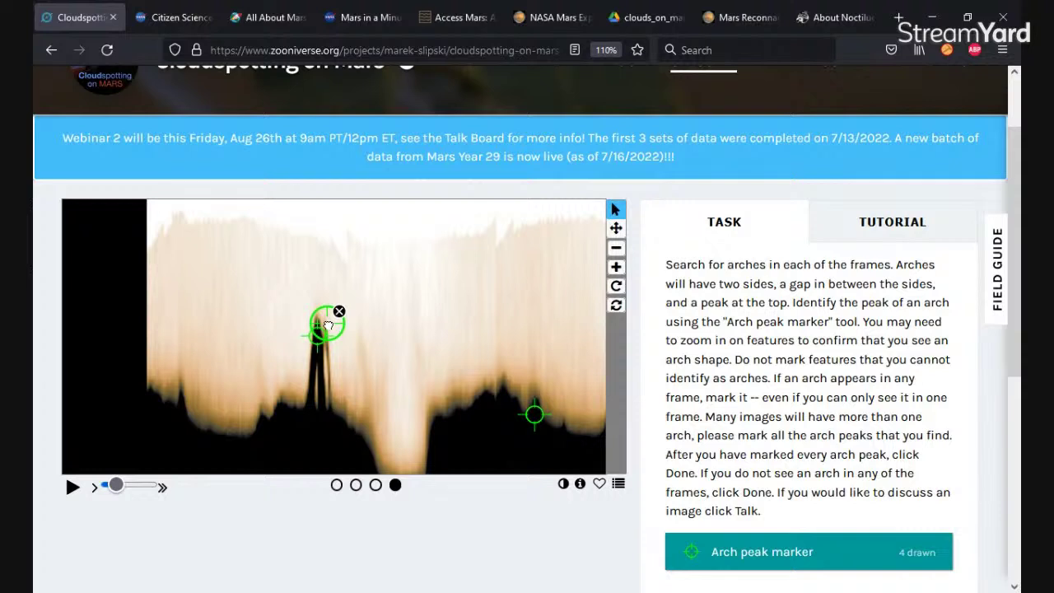
Step: Examine the inverted fourth frame along its length for further arches
click(616, 228)
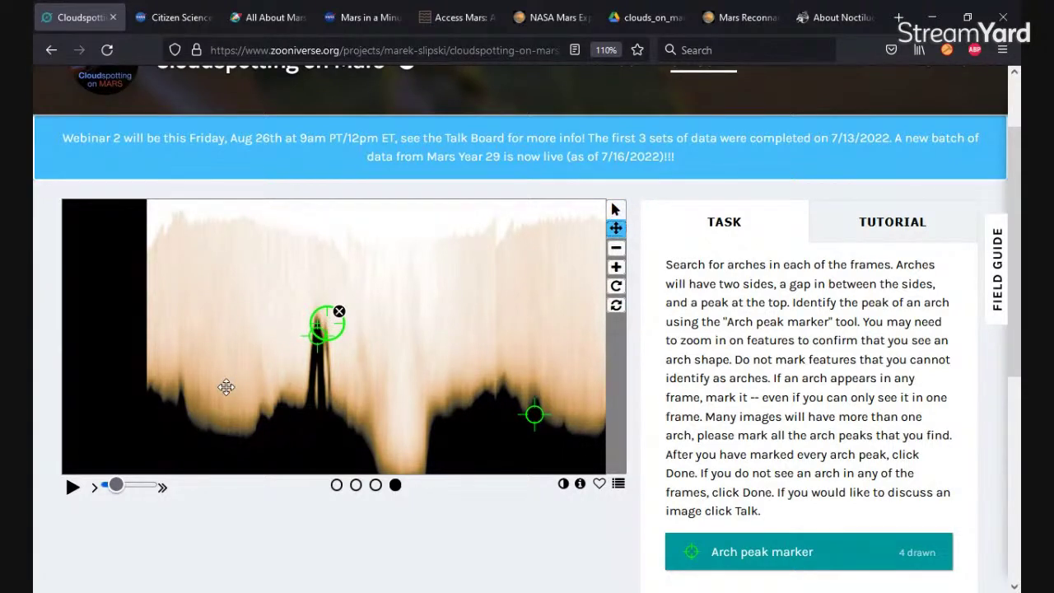
mouse_move(226, 386)
mouse_down()
mouse_move(339, 327)
mouse_move(422, 397)
mouse_move(234, 406)
mouse_up()
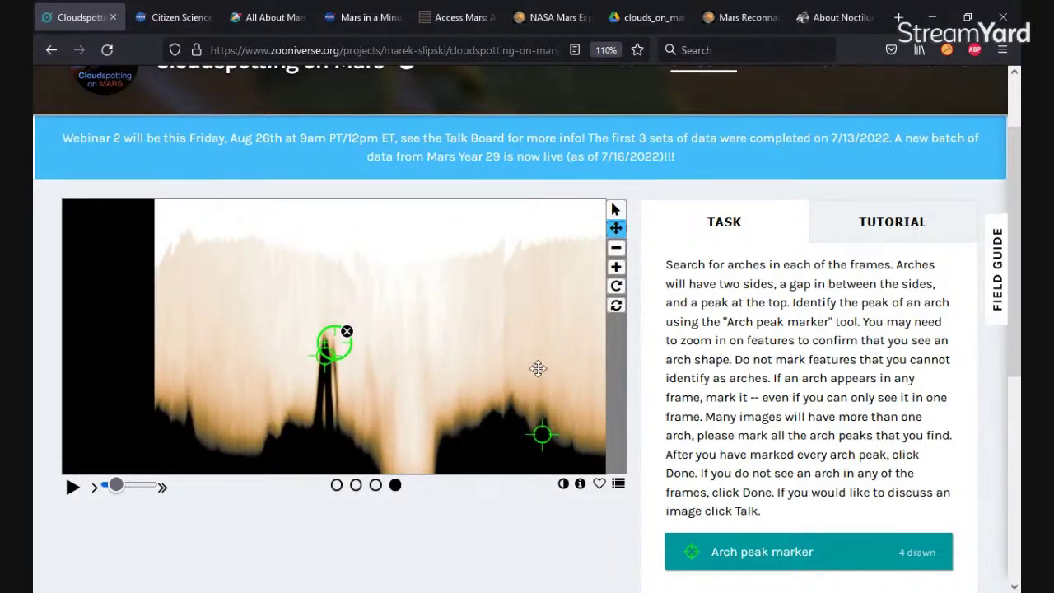
drag(536, 367, 283, 371)
drag(530, 368, 181, 337)
drag(538, 376, 559, 353)
drag(180, 330, 428, 296)
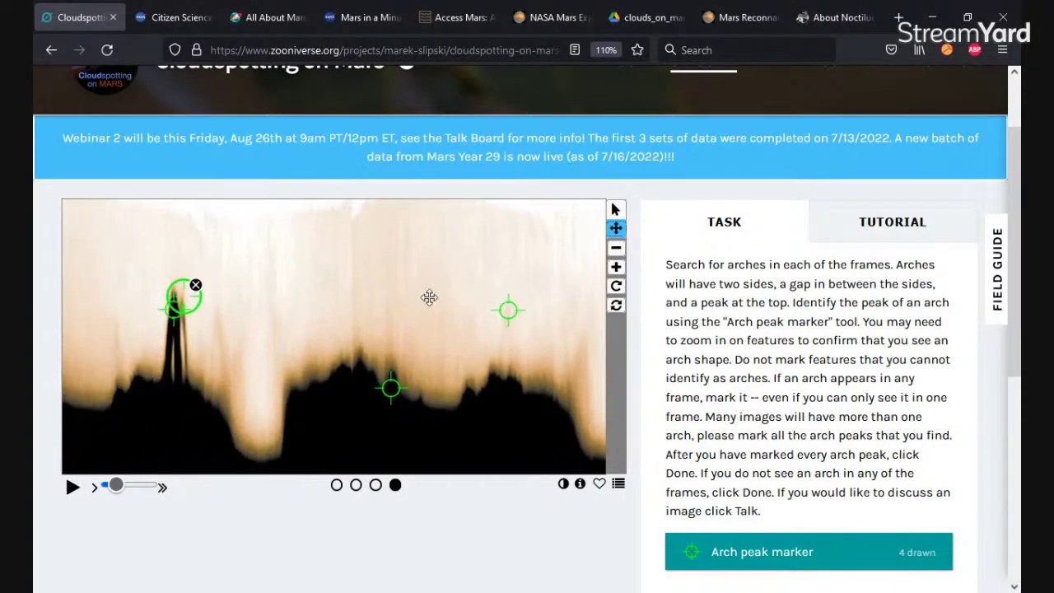
Step: Examine the remaining end of the inverted image for arches, comparing all four frames
drag(527, 399, 201, 354)
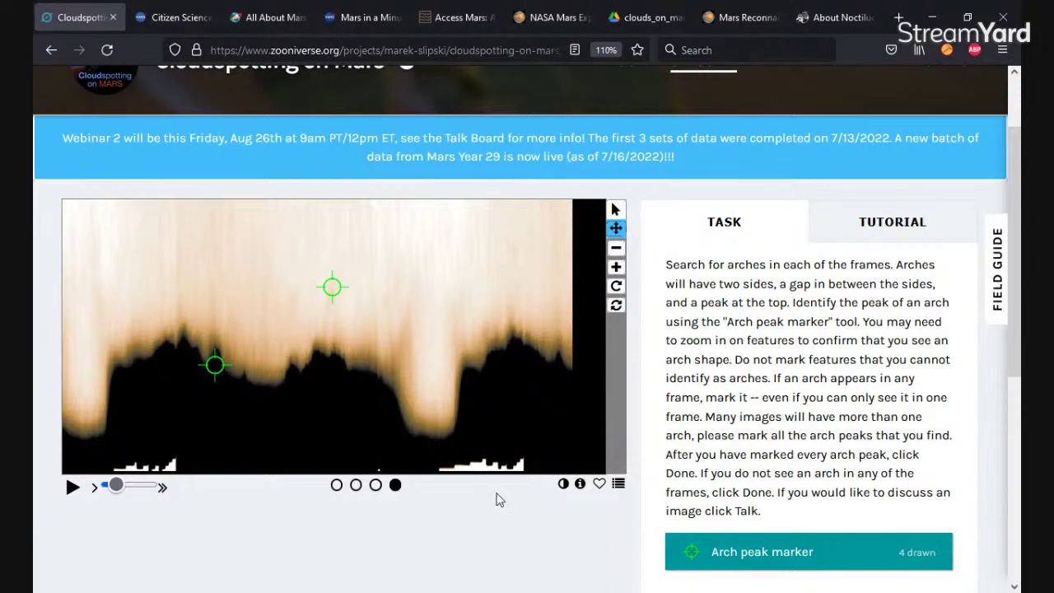
click(376, 485)
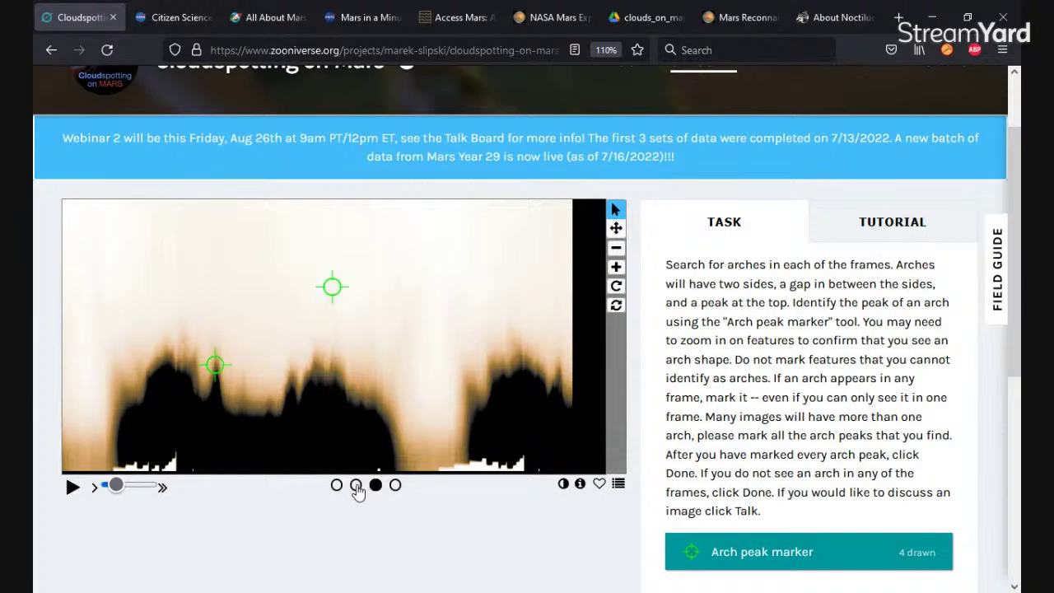
click(355, 485)
click(337, 486)
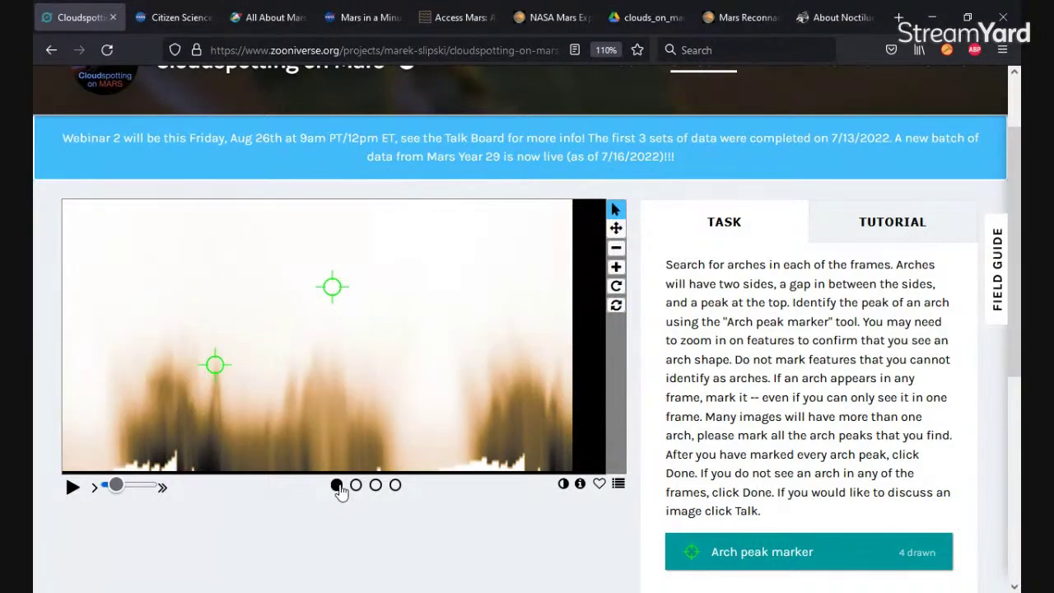
click(355, 486)
click(375, 486)
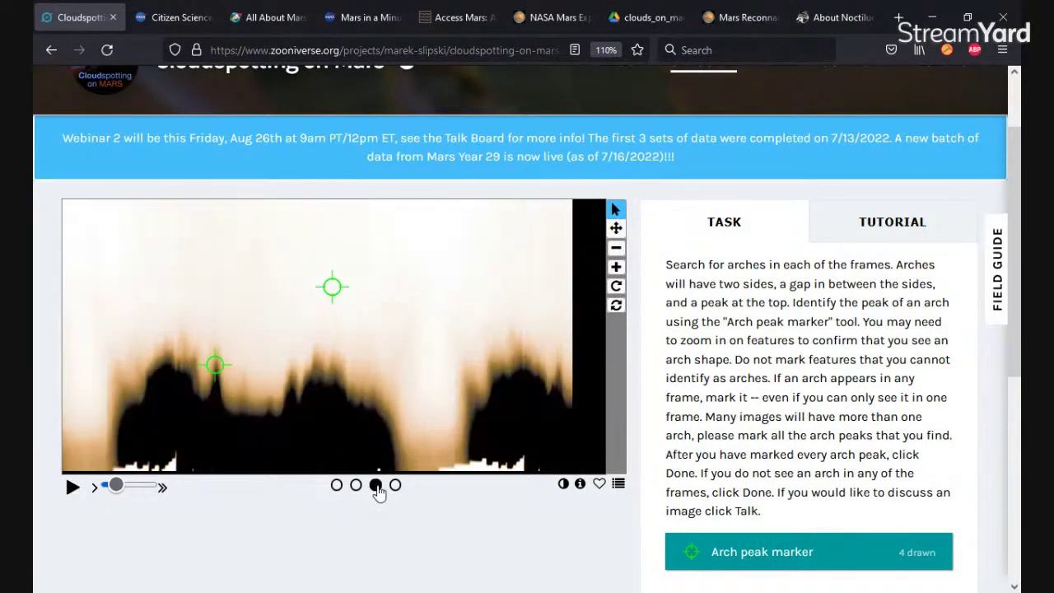
click(395, 485)
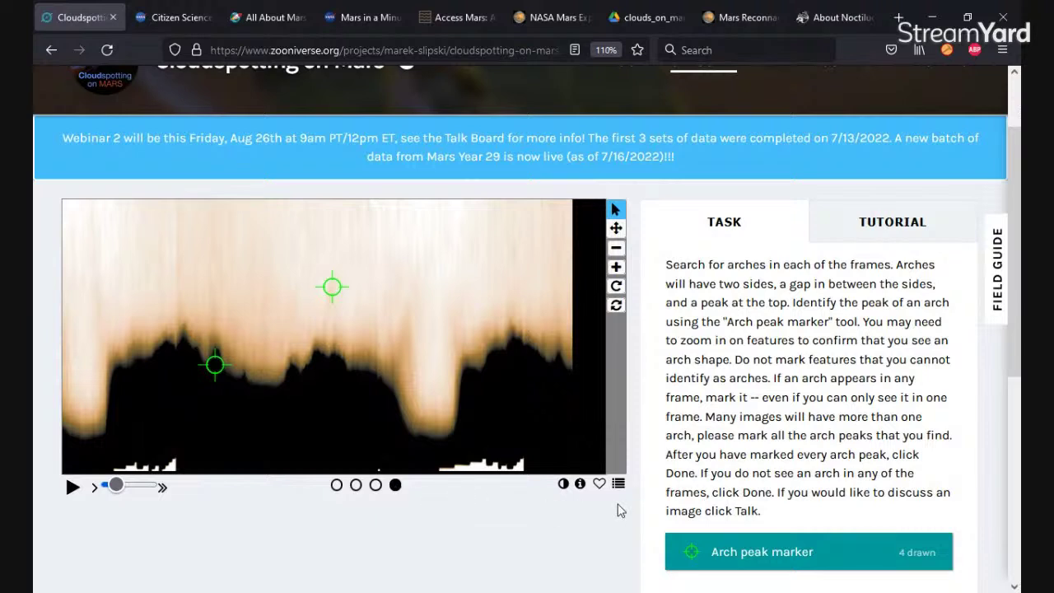
Step: Restore the image's original colors and return to its first frame
click(563, 484)
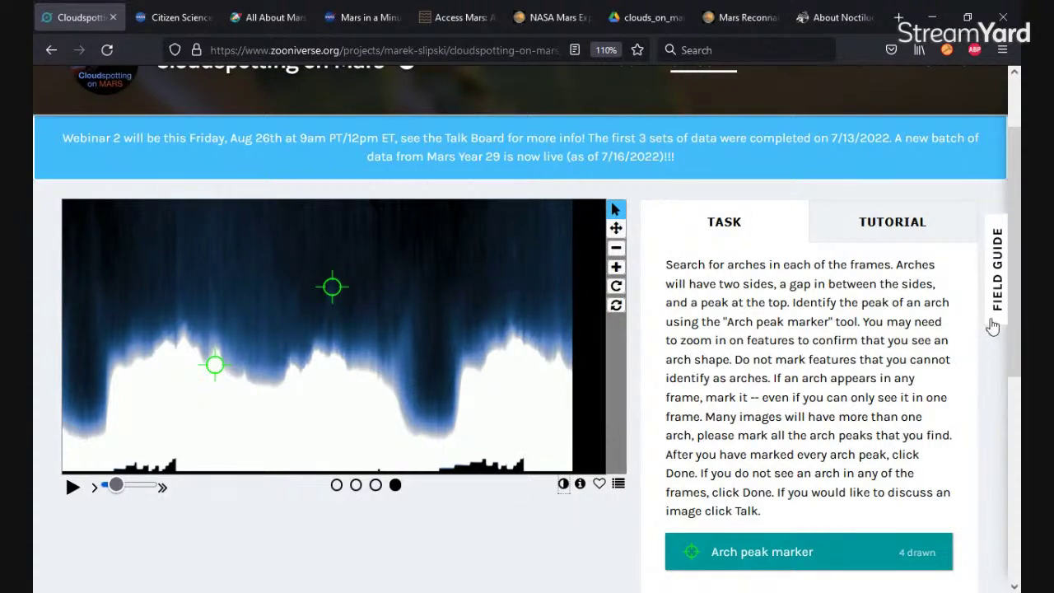
scroll(1014, 399, down, 1)
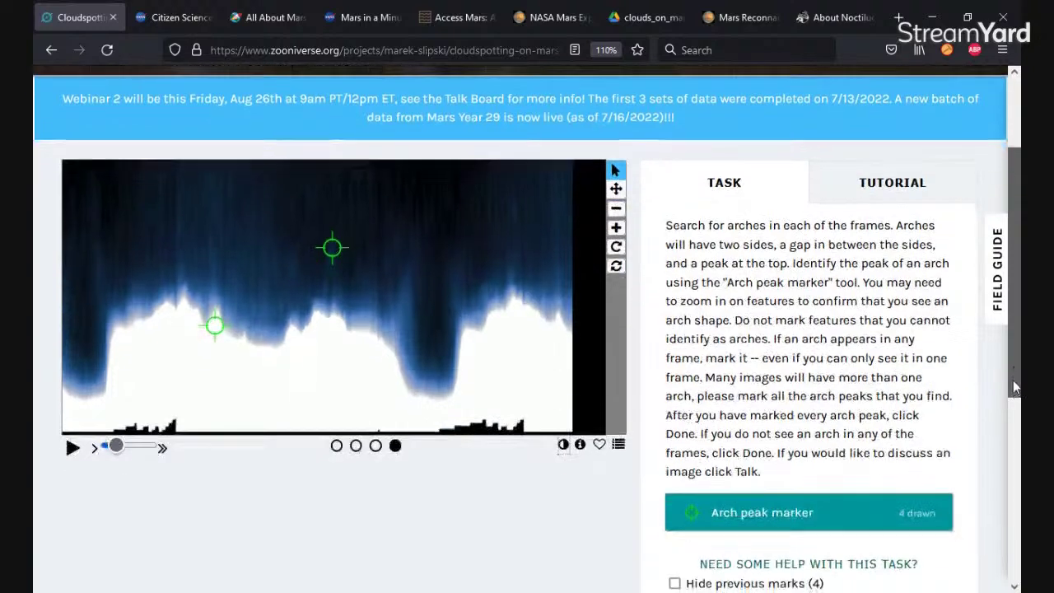
scroll(993, 397, up, 1)
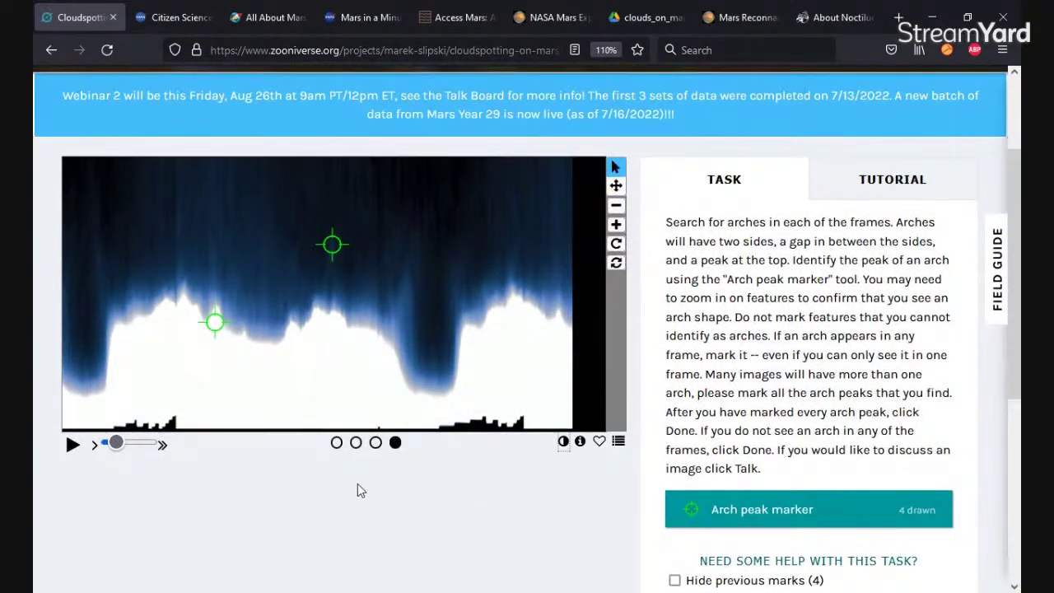
click(336, 443)
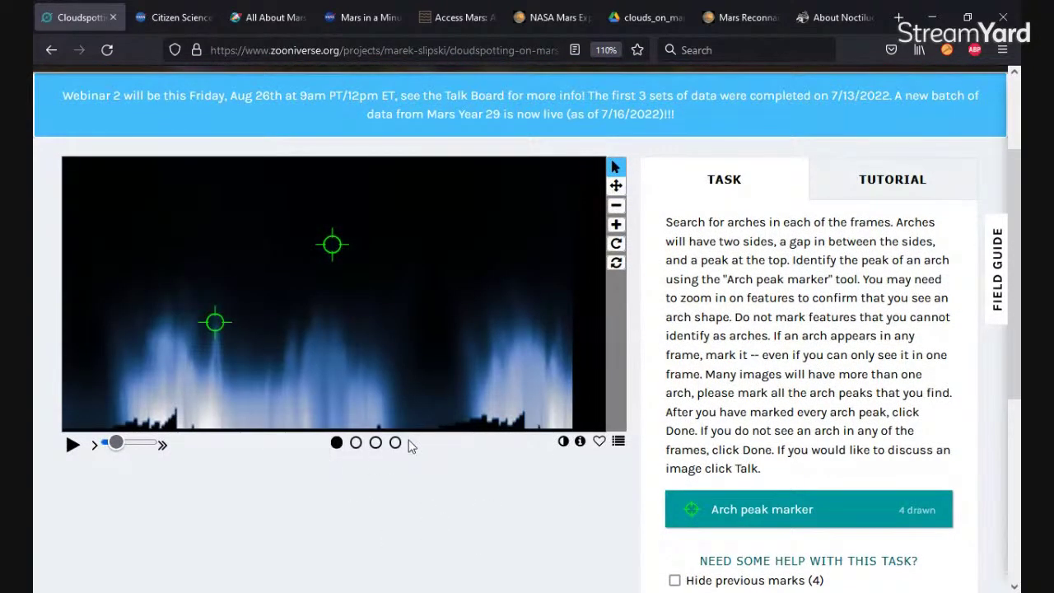
click(71, 444)
Step: Finish the classification of the marked image and load the next image
scroll(1013, 313, down, 5)
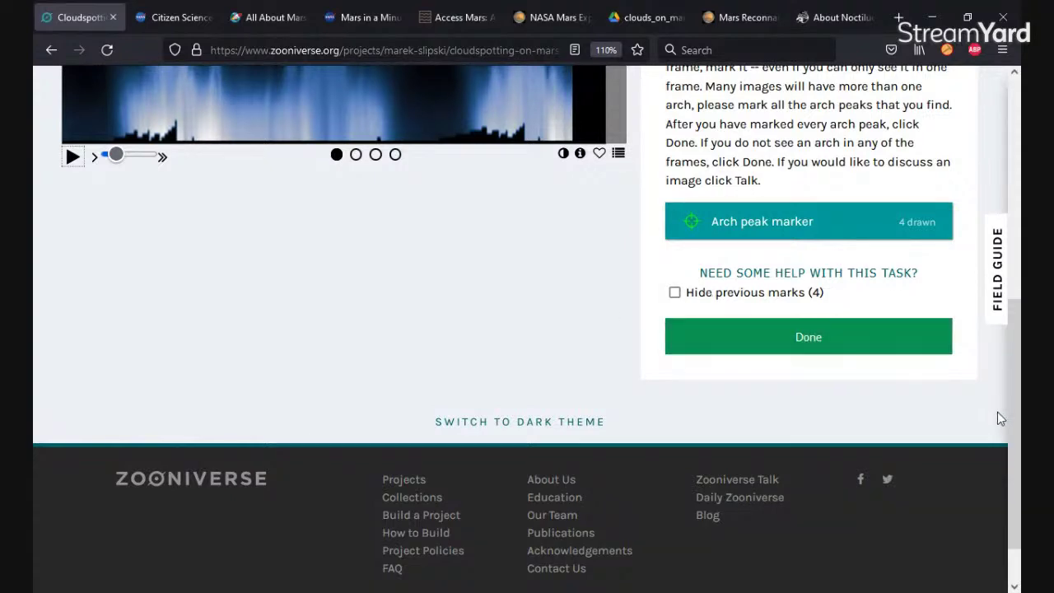
scroll(1012, 323, up, 3)
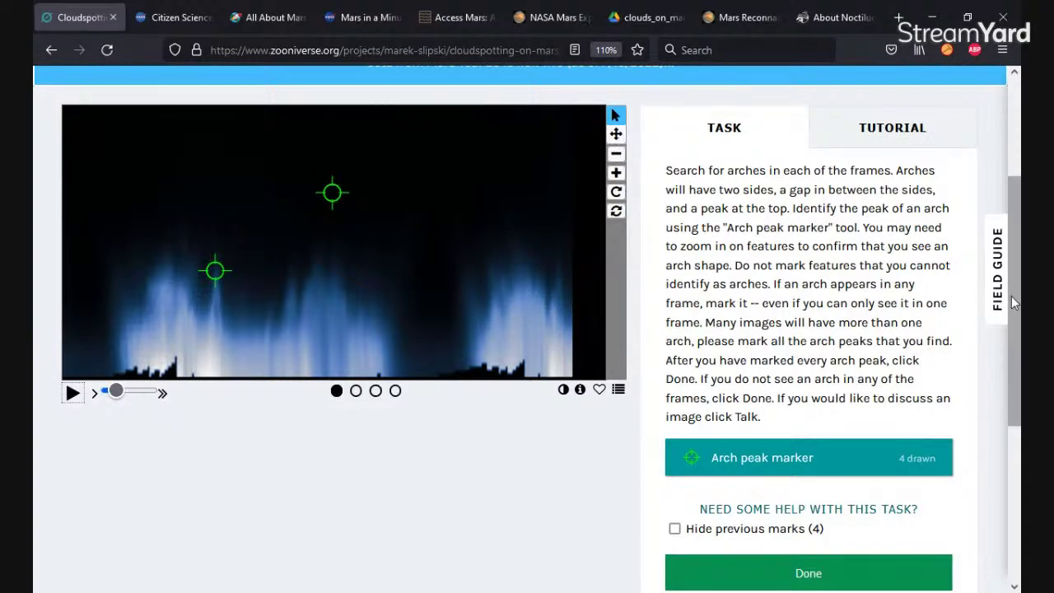
scroll(1014, 303, down, 3)
click(810, 374)
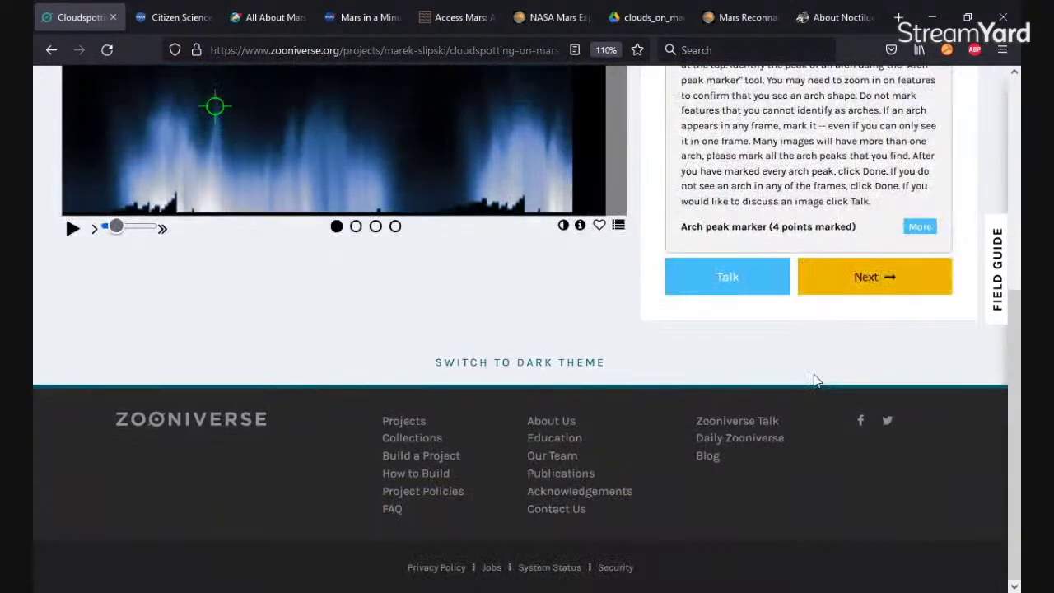
scroll(998, 387, up, 3)
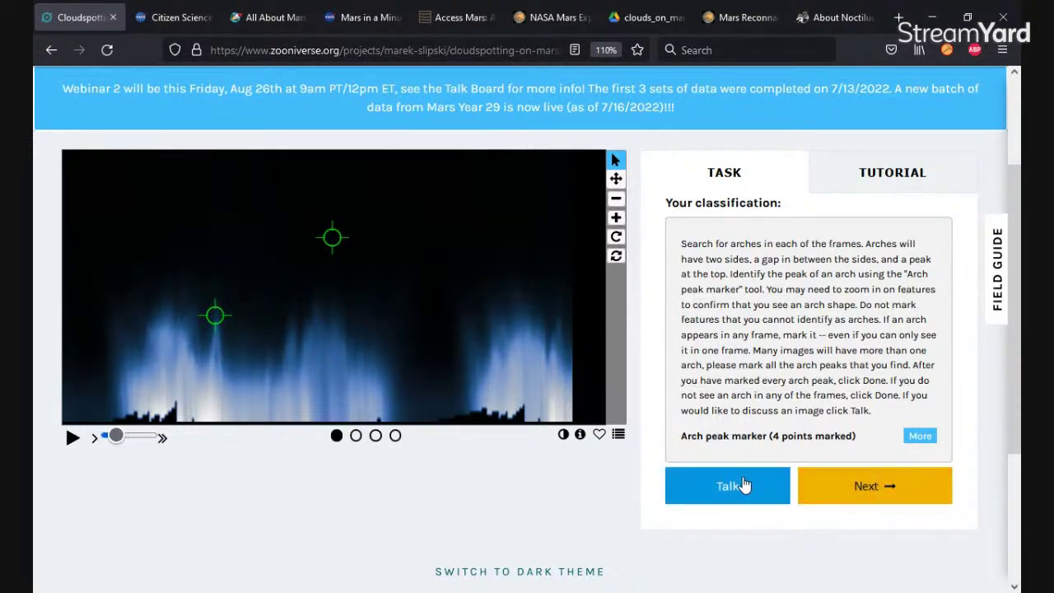
click(870, 489)
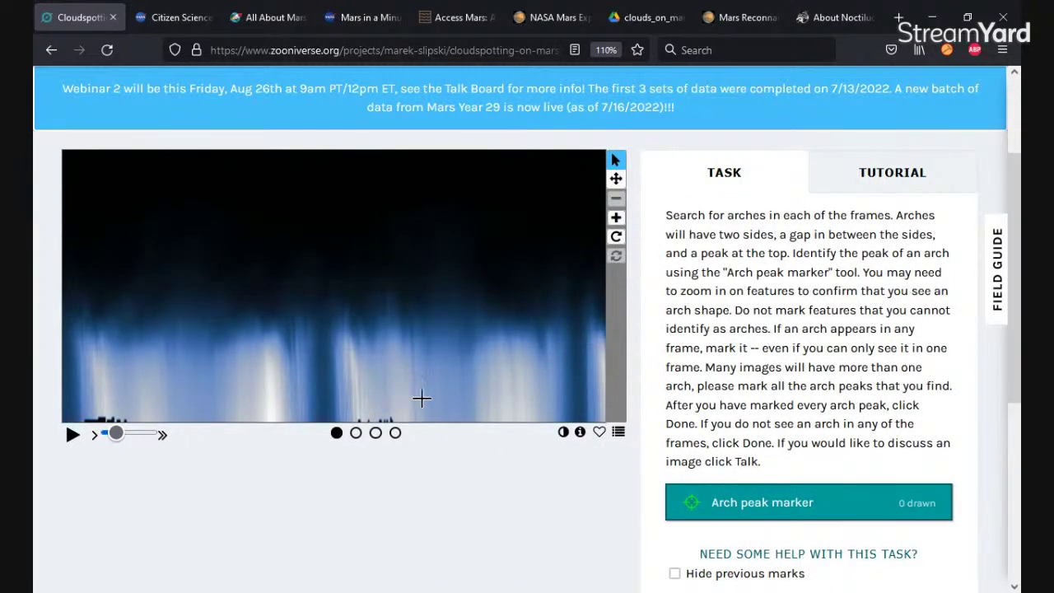
click(192, 347)
drag(192, 346, 418, 349)
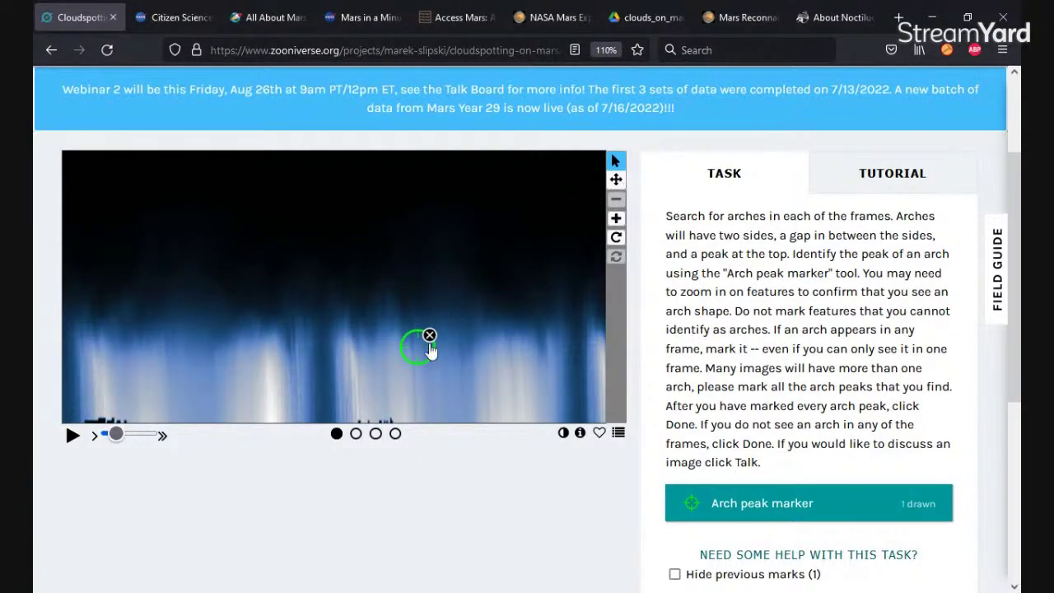
click(429, 336)
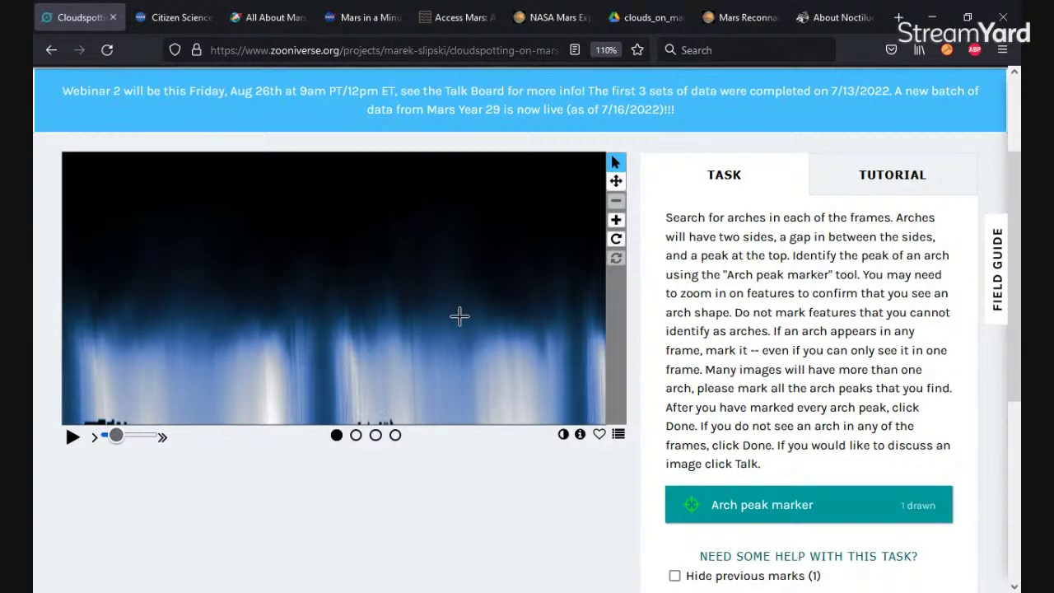
Step: Examine the new image along its length for arches in the first and second frames
click(616, 179)
mouse_move(173, 337)
mouse_down()
mouse_move(548, 348)
mouse_move(167, 328)
mouse_up()
drag(506, 325, 190, 328)
drag(298, 353, 407, 377)
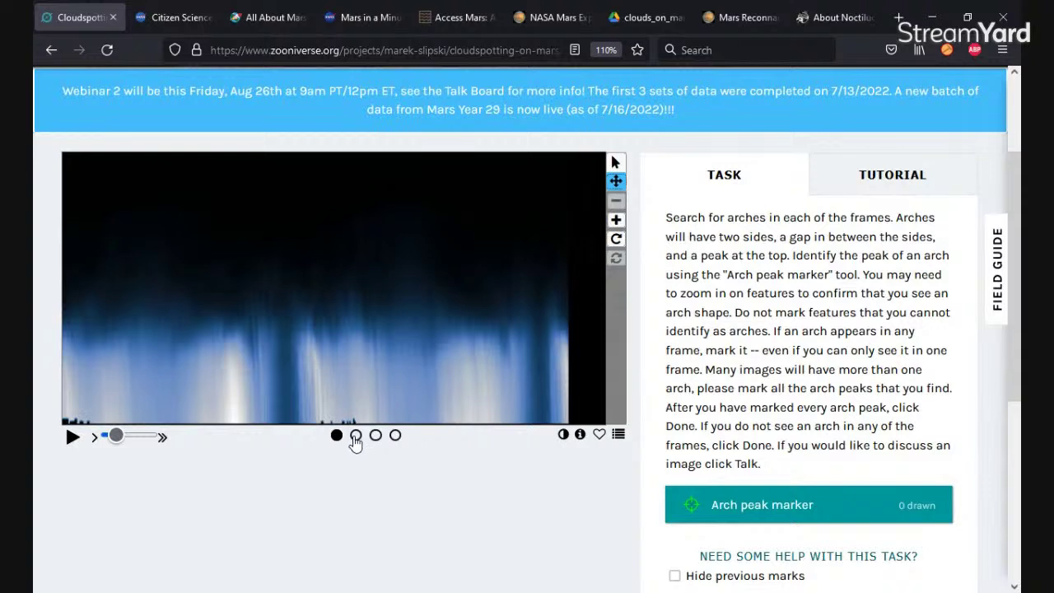
click(356, 436)
click(400, 355)
mouse_move(427, 354)
mouse_down()
mouse_move(497, 359)
mouse_move(506, 508)
mouse_up()
click(618, 186)
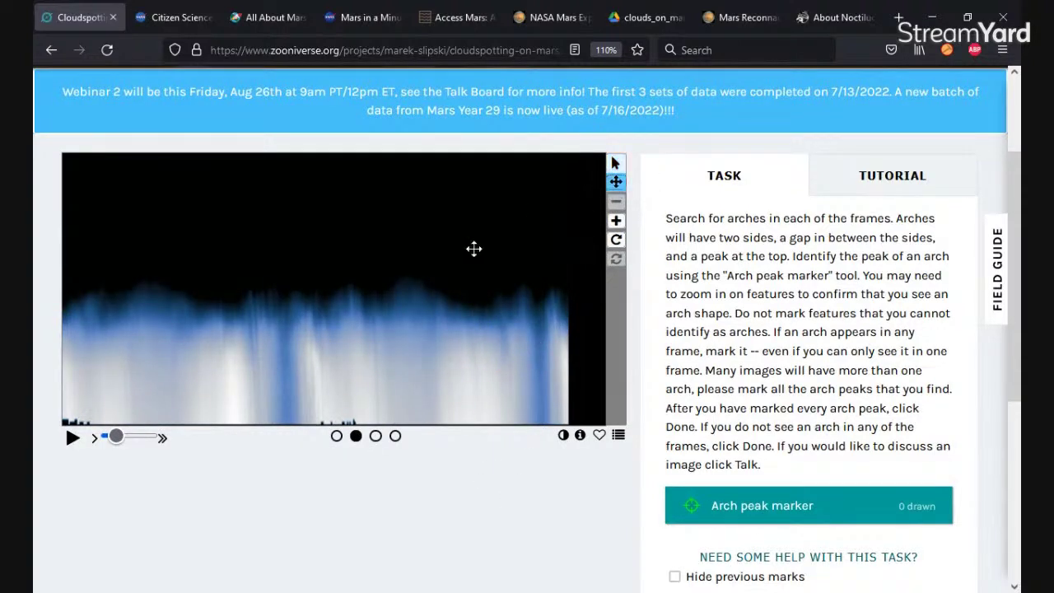
drag(258, 359, 393, 360)
drag(497, 358, 293, 339)
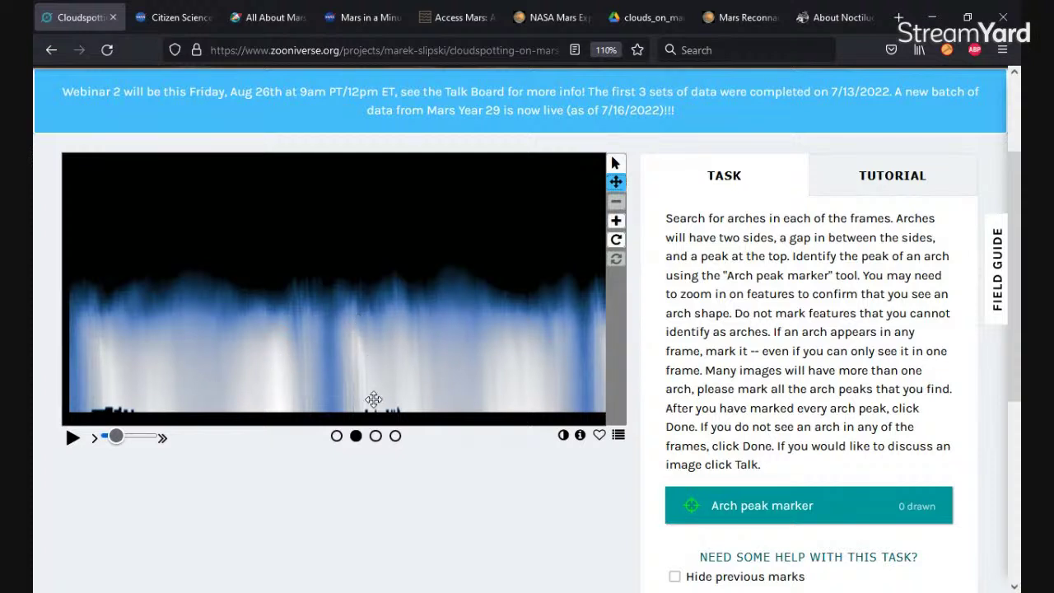
Step: Examine the third and fourth frames for arches, inspecting the fourth along its full length
click(376, 436)
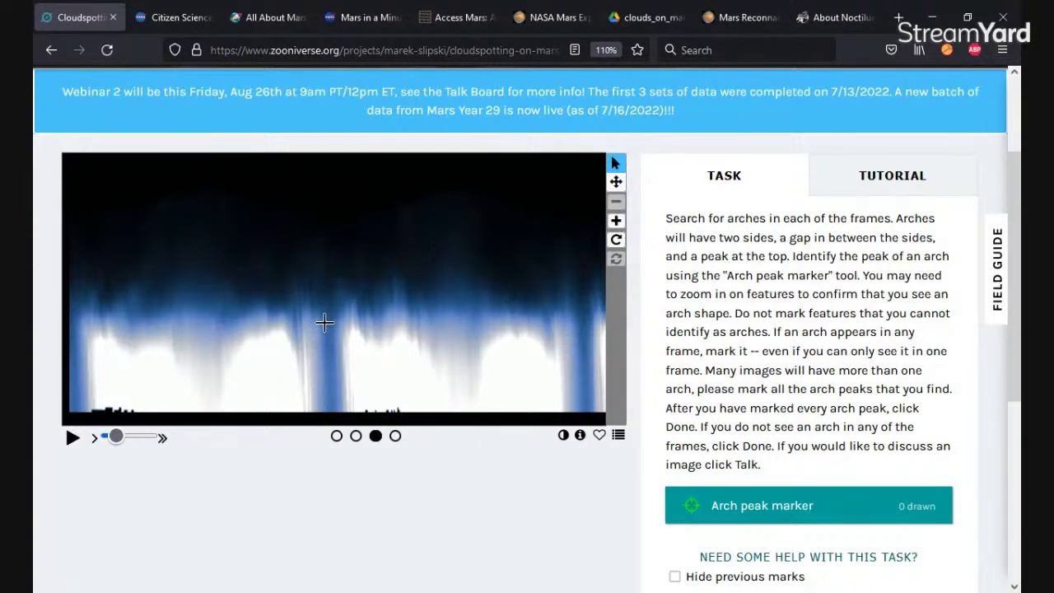
click(395, 436)
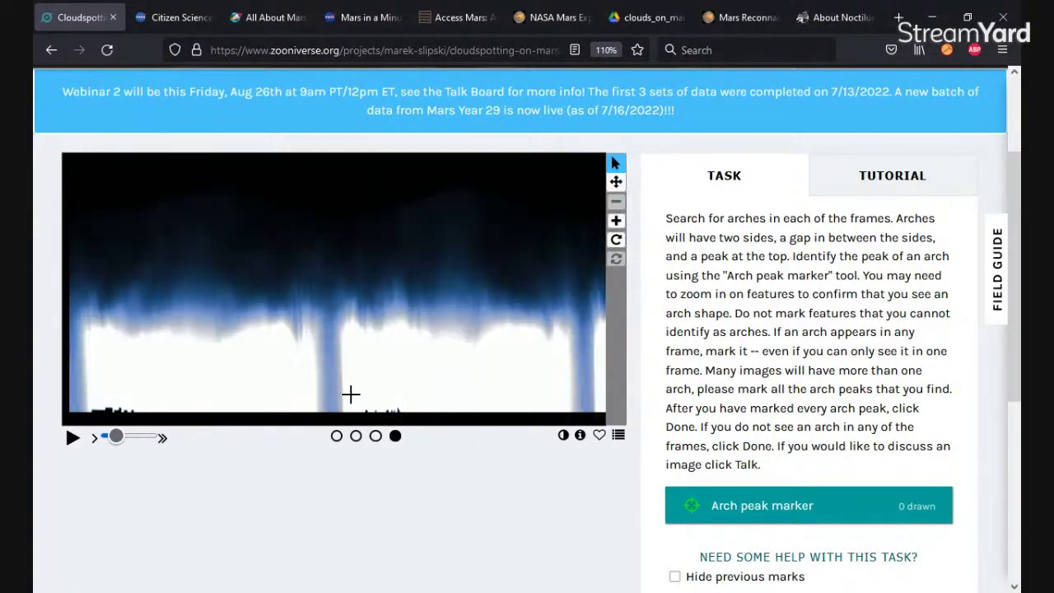
click(616, 182)
mouse_move(538, 381)
mouse_down()
mouse_move(219, 383)
mouse_move(549, 365)
mouse_up()
drag(252, 347, 322, 351)
drag(506, 353, 266, 332)
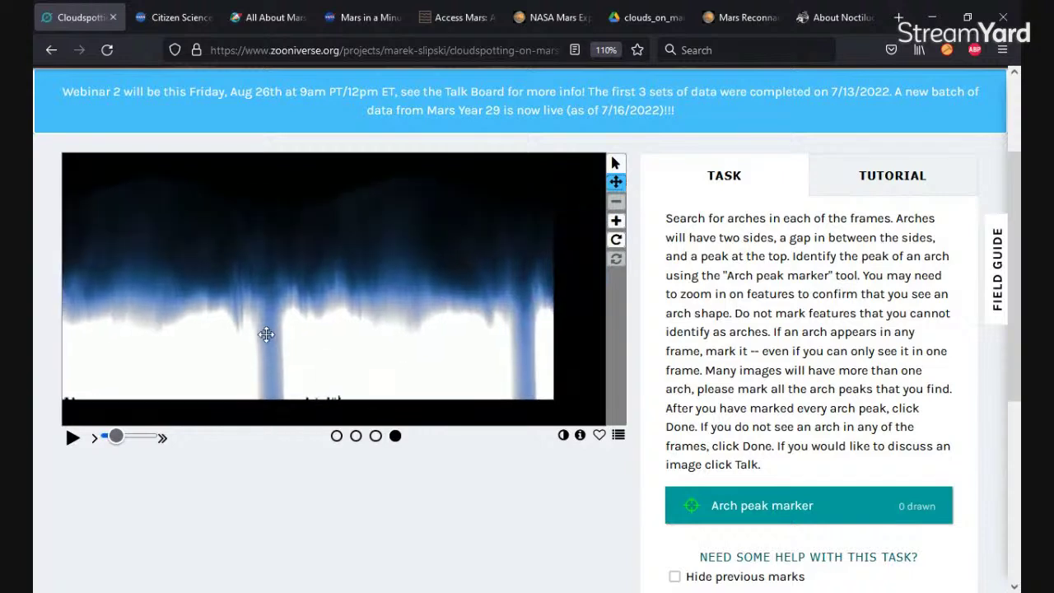
Step: Invert the fourth frame's colors and examine it from end to end for faint arches
click(563, 436)
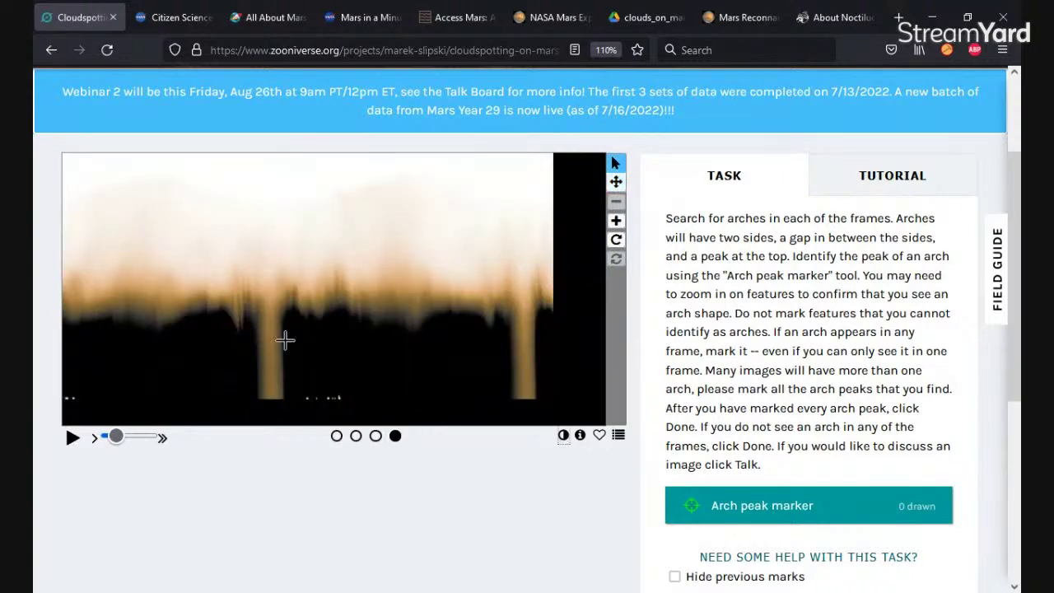
mouse_move(224, 360)
mouse_down()
mouse_move(291, 364)
mouse_move(438, 481)
mouse_up()
click(617, 183)
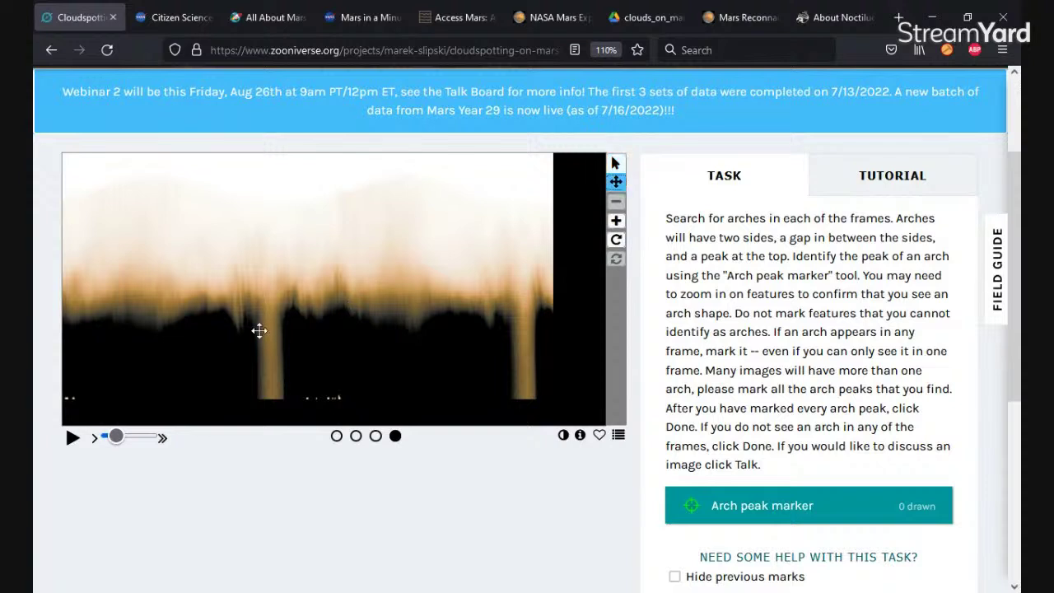
mouse_move(256, 329)
mouse_down()
mouse_move(348, 322)
mouse_move(307, 313)
mouse_move(505, 329)
mouse_move(341, 341)
mouse_up()
drag(452, 325, 350, 340)
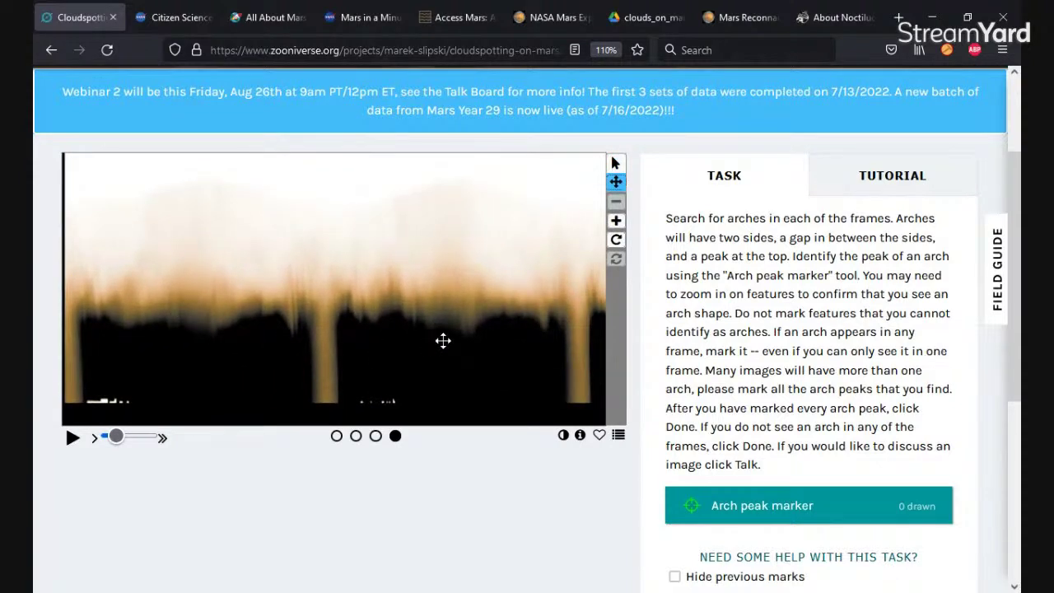
drag(442, 340, 373, 342)
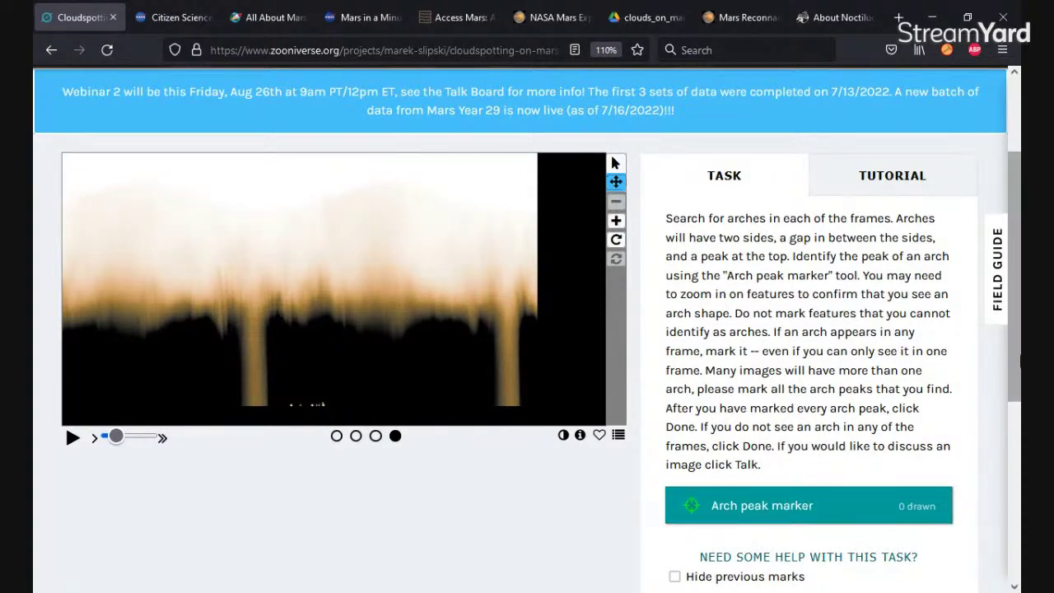
Step: Finish this image's classification without marking any arch peaks
drag(1011, 368, 998, 500)
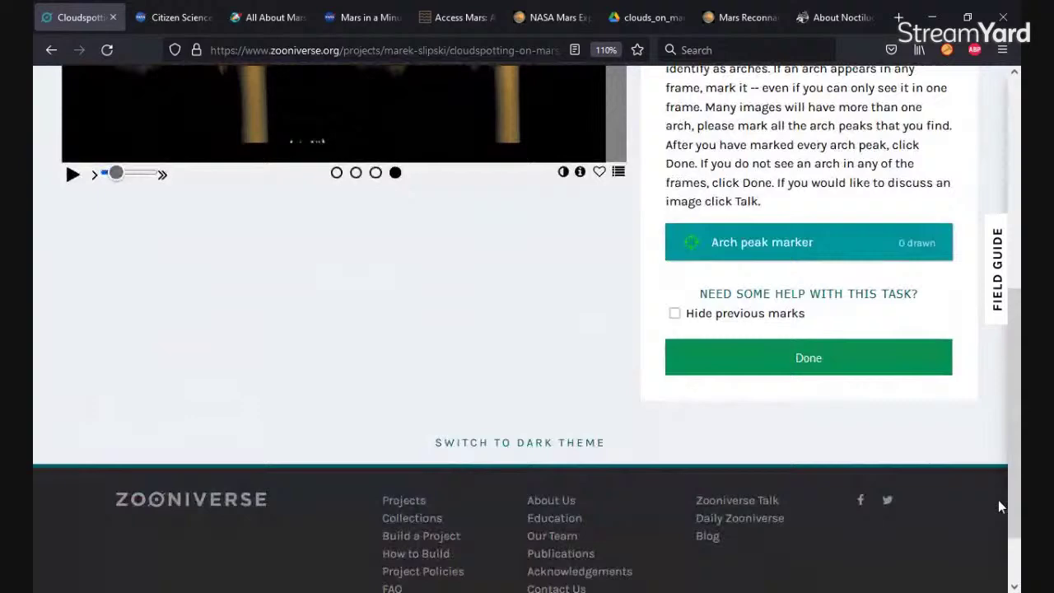
click(825, 370)
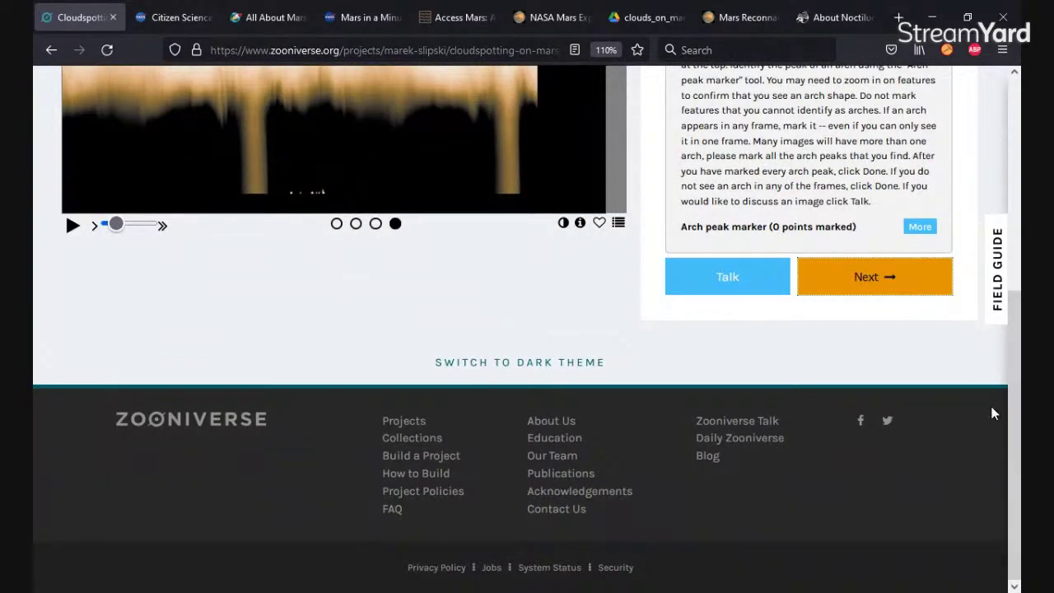
Step: Restore the original colors in the first frame and load the next image to classify
scroll(1012, 396, up, 3)
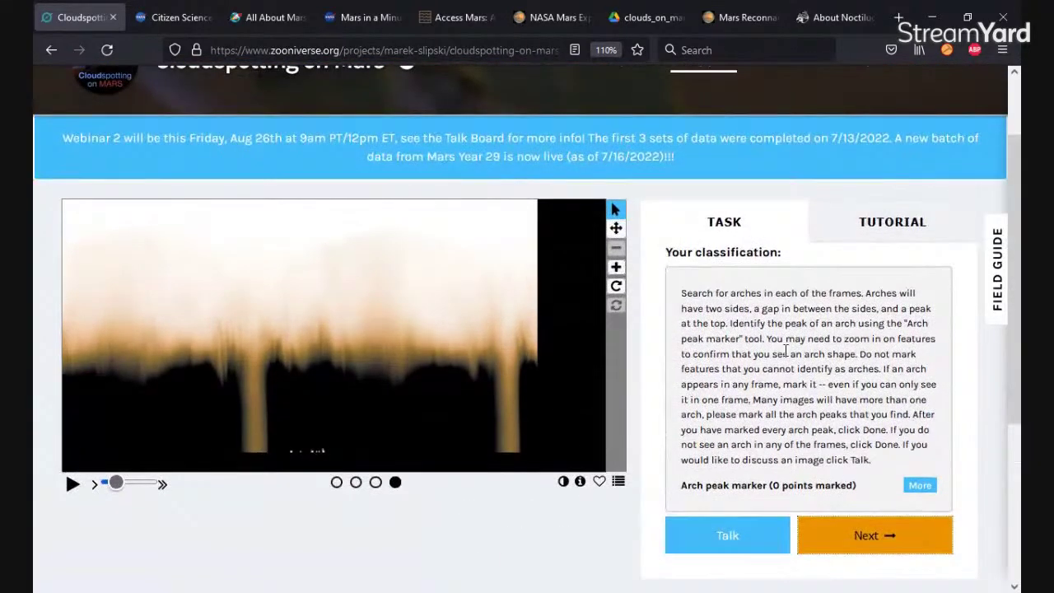
click(563, 481)
click(337, 483)
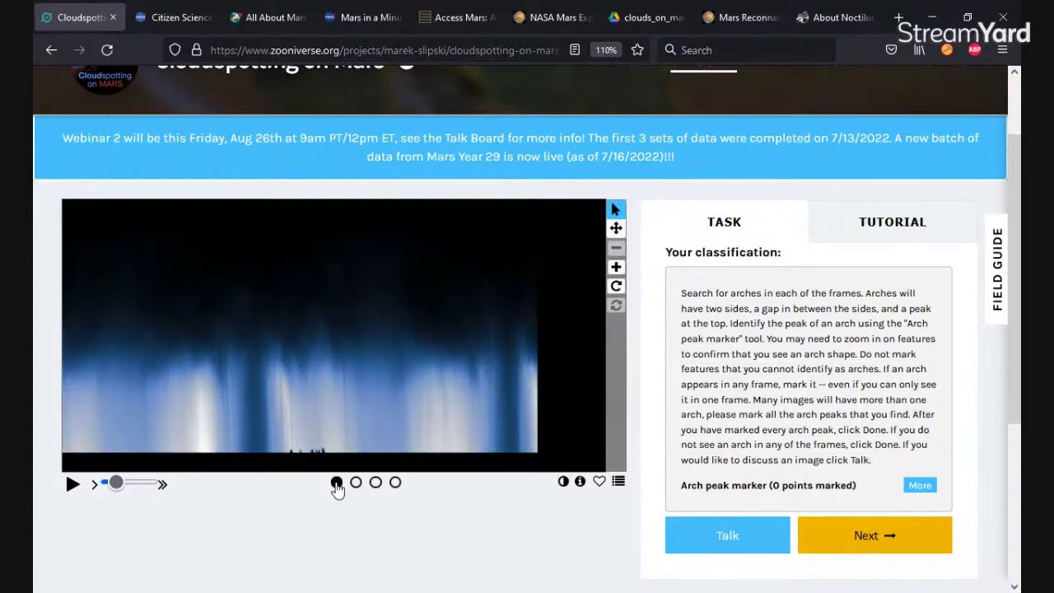
drag(188, 370, 211, 548)
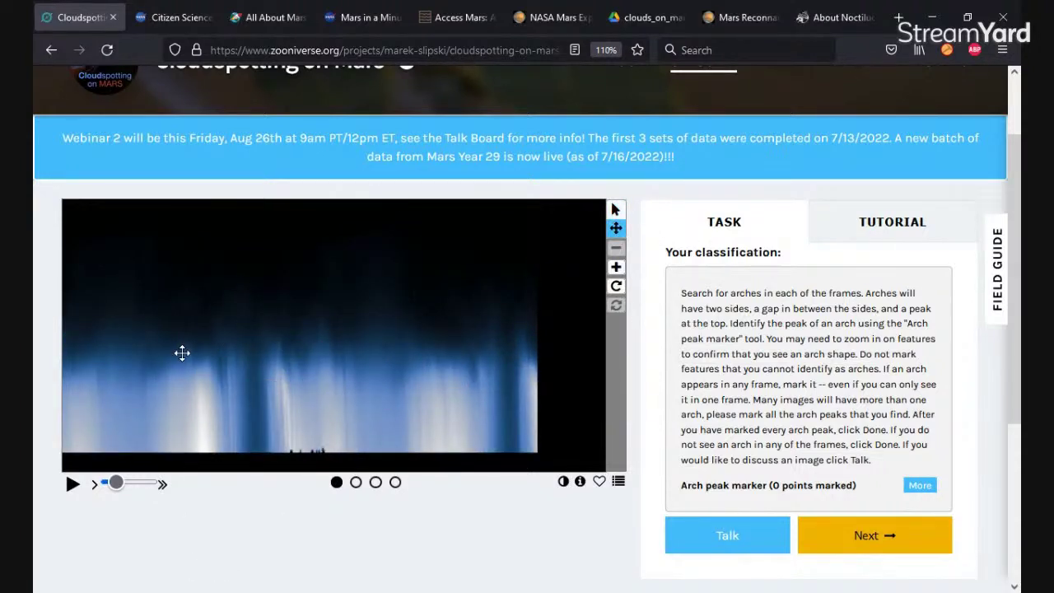
click(849, 523)
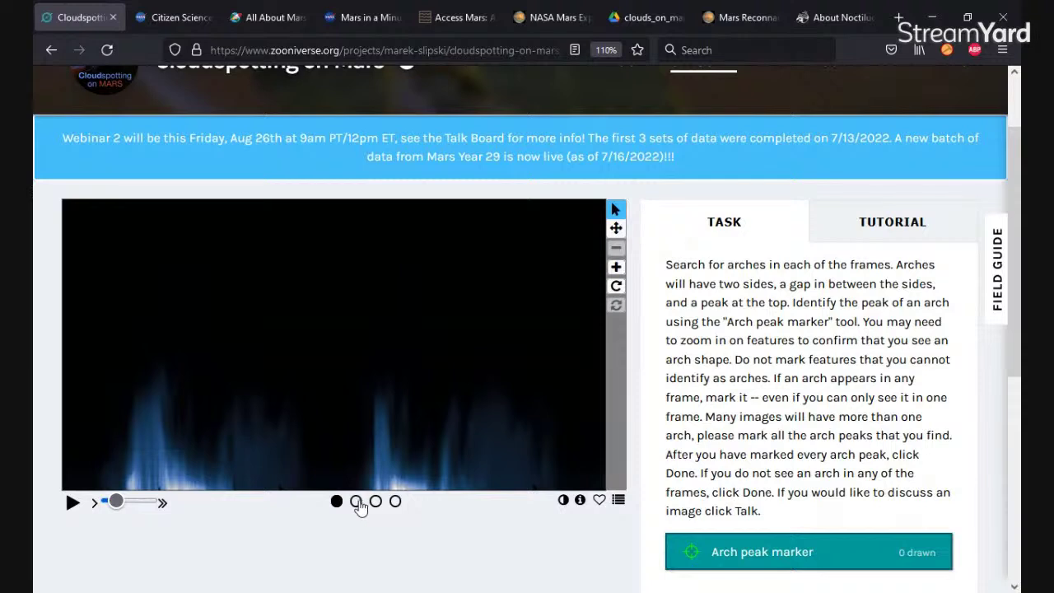
Step: Mark the peak of the faint arch just right of the tallest bright peak in the second frame
click(616, 228)
drag(329, 421, 271, 417)
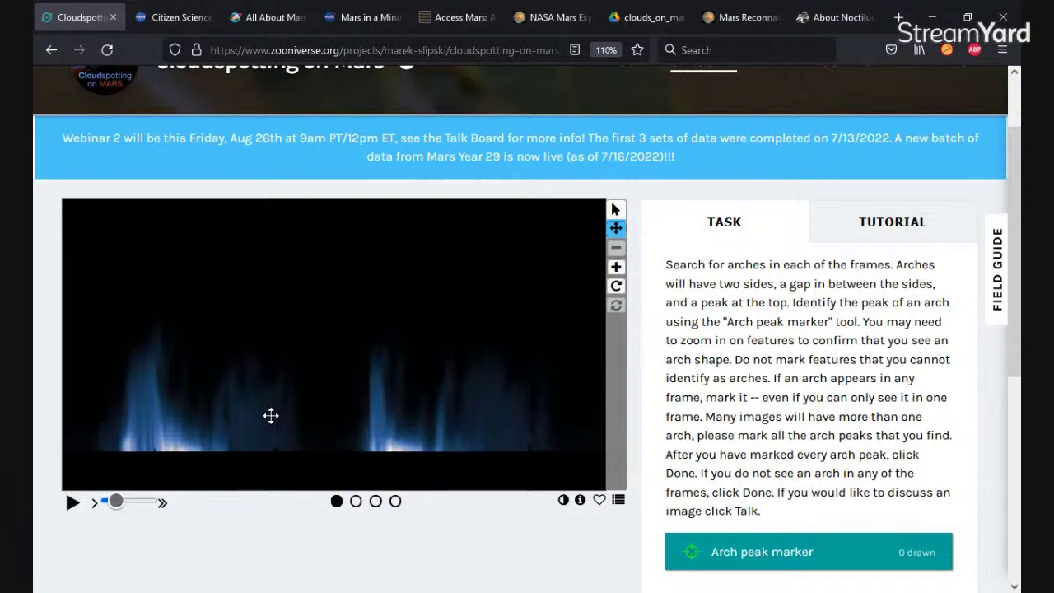
click(356, 502)
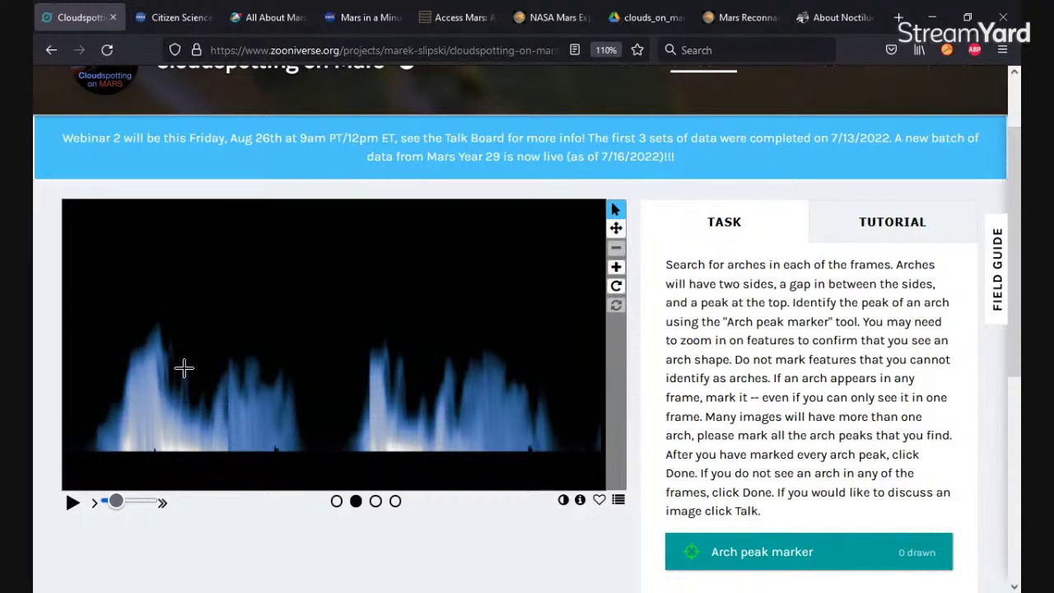
click(183, 368)
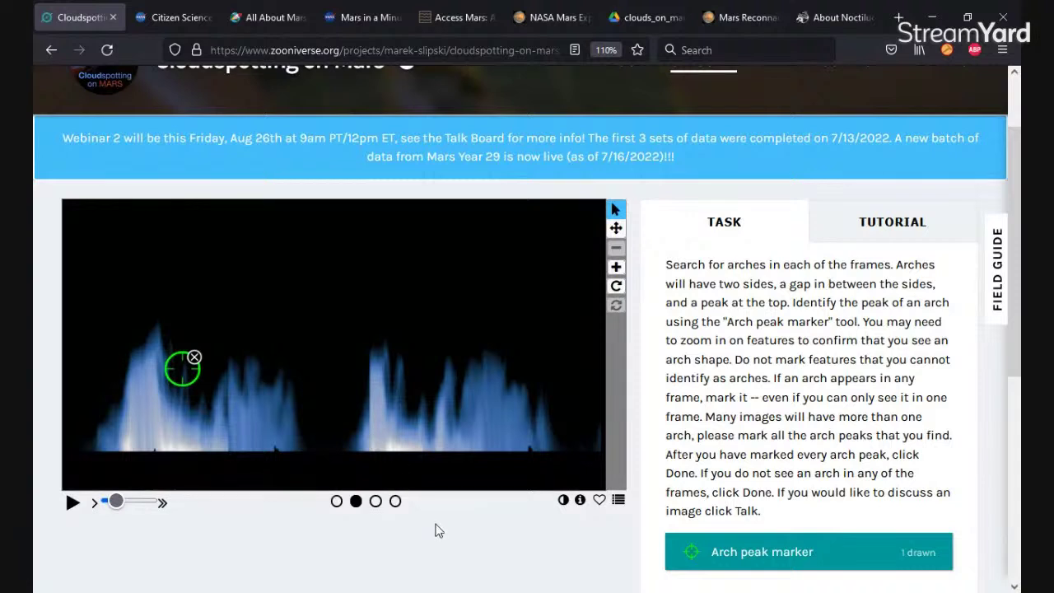
Step: Mark an arch peak beside the tallest bright peak in the third frame and nudge the earlier marker slightly higher onto its arch
click(376, 501)
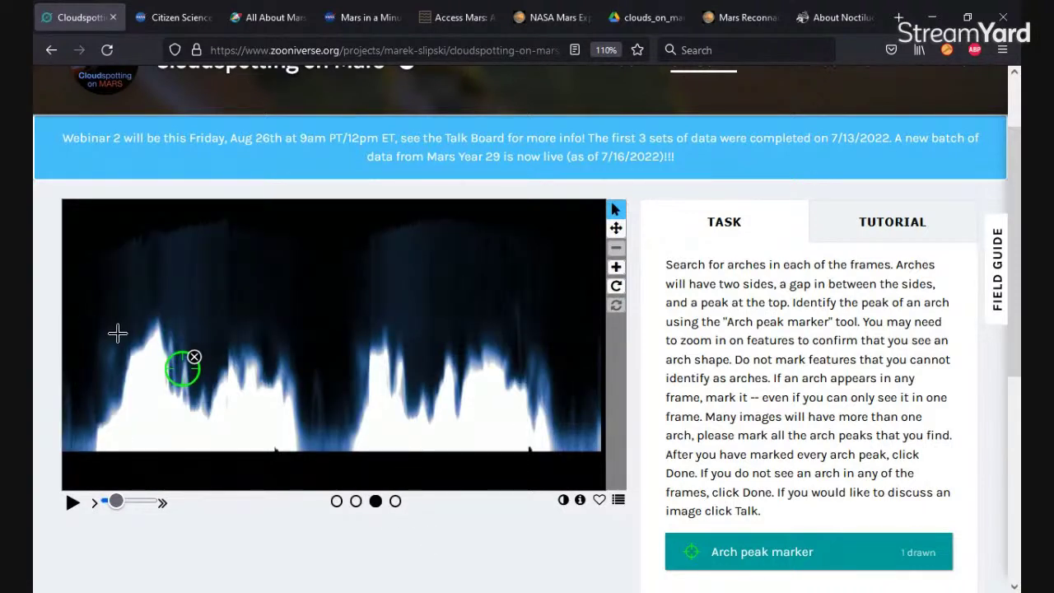
click(171, 341)
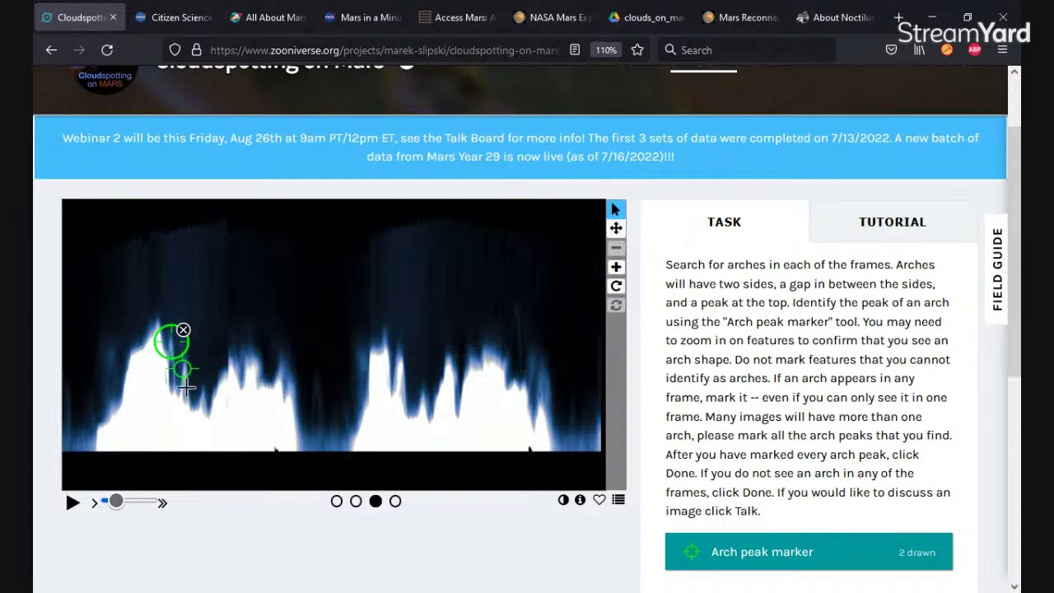
click(183, 371)
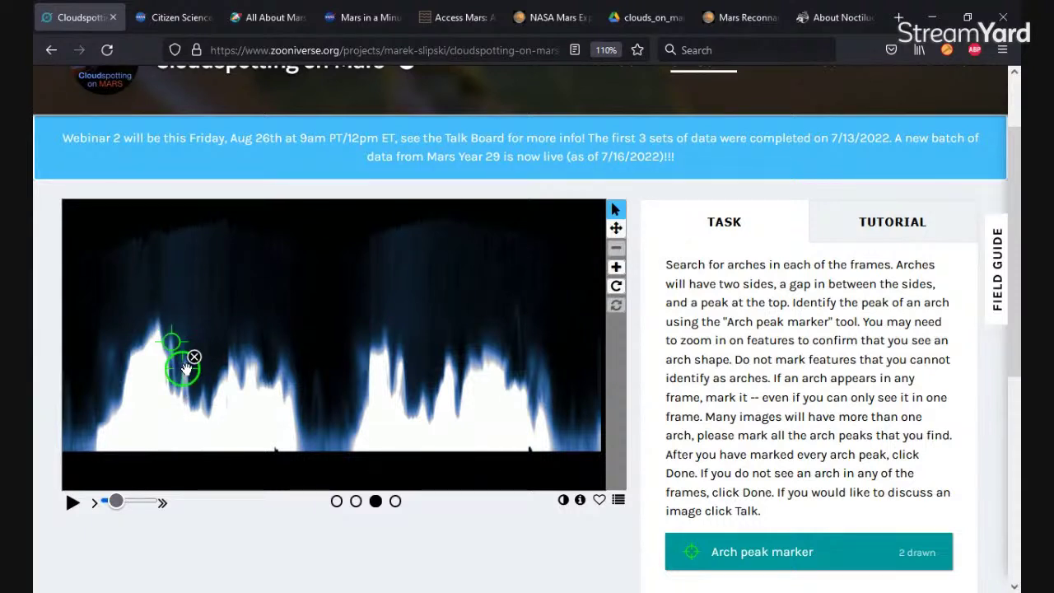
drag(188, 376, 190, 374)
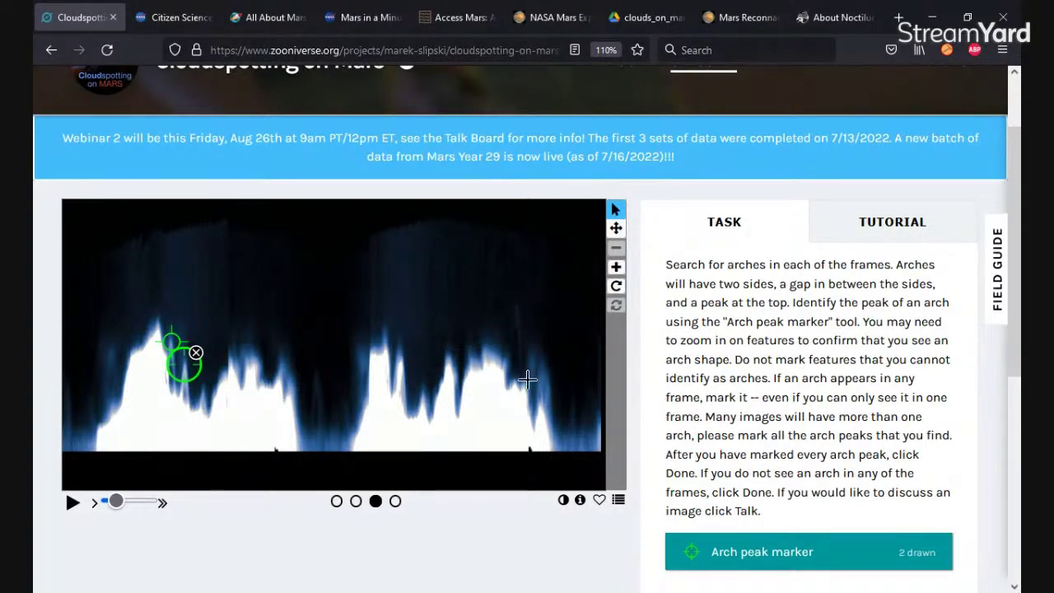
Step: Mark two arch peaks in the fourth frame: the thin arch near the right end and the one in the central dark gap
click(395, 501)
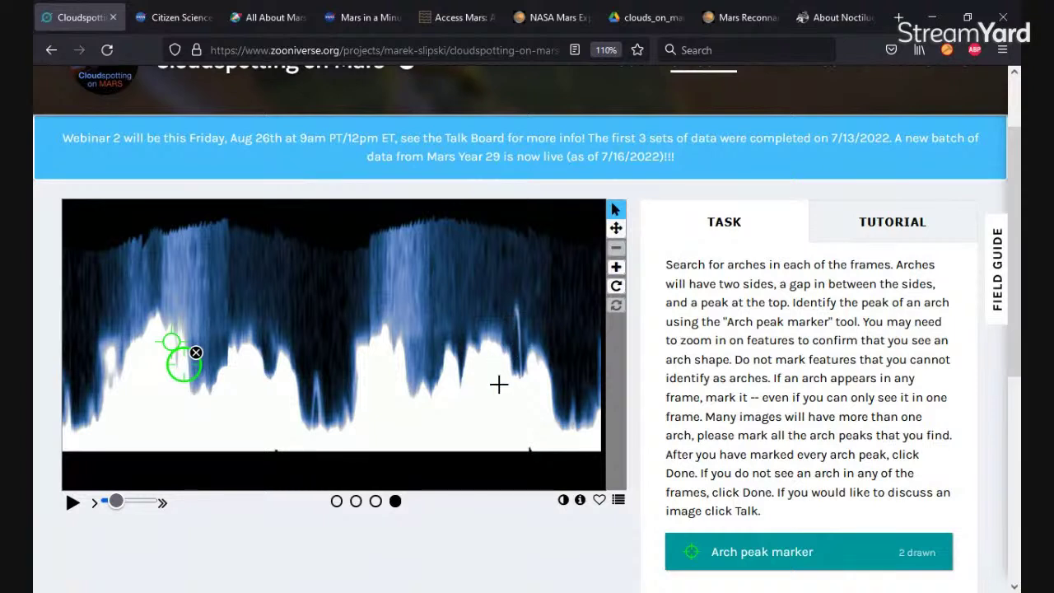
click(517, 307)
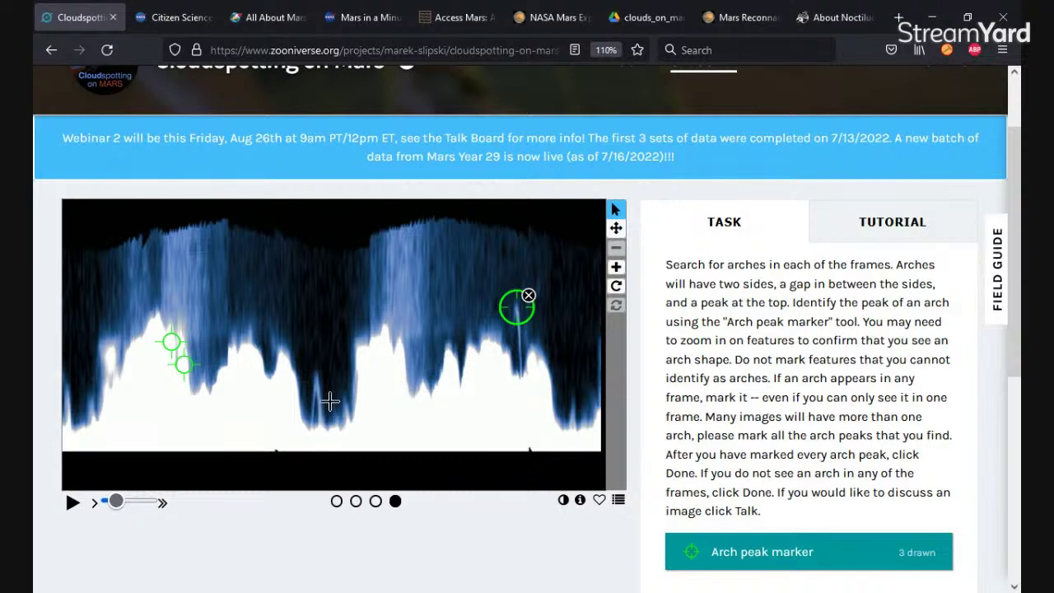
click(316, 377)
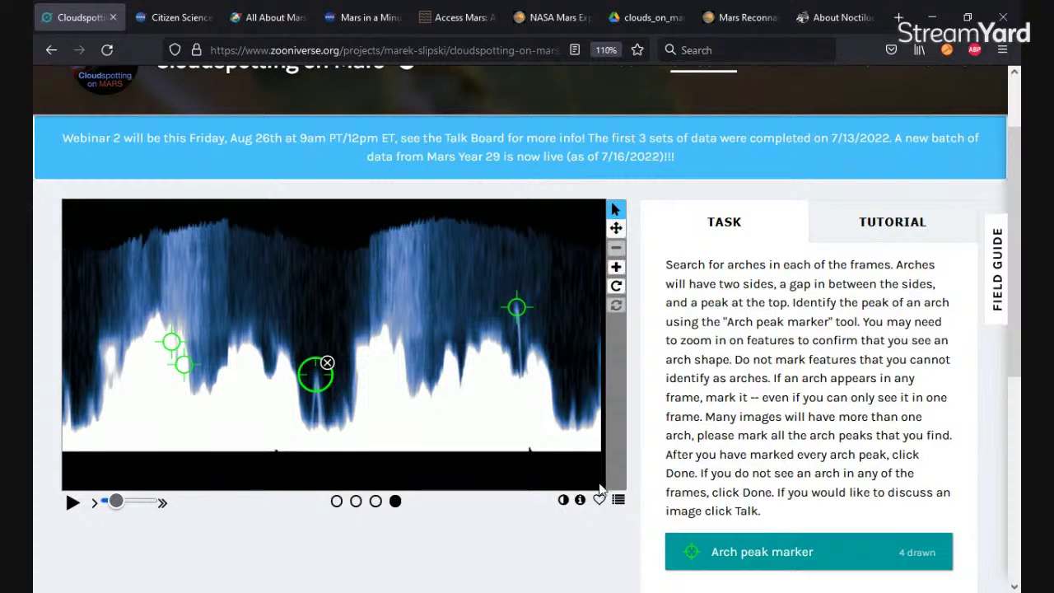
Step: Mark the peak of the small arch in the dark gap at the far right end of the fourth frame
click(616, 228)
drag(485, 368, 442, 372)
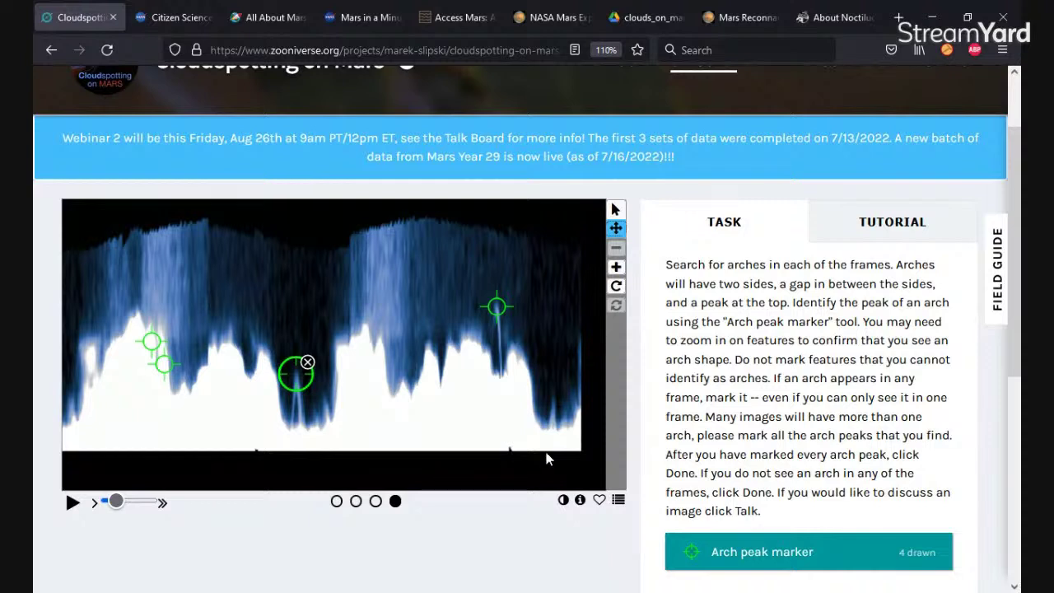
click(615, 268)
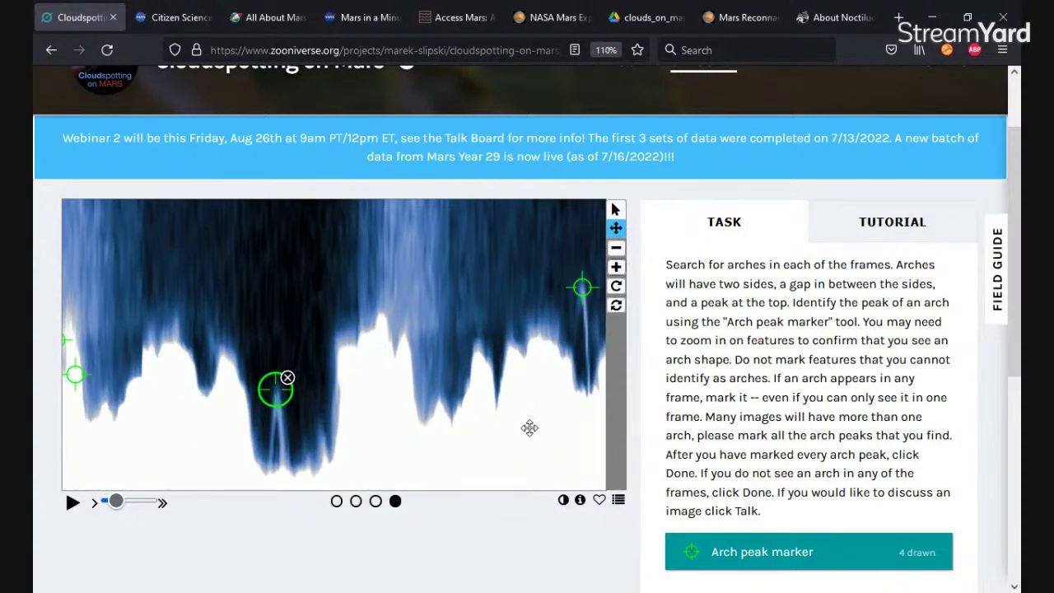
drag(526, 426, 279, 352)
drag(389, 412, 334, 407)
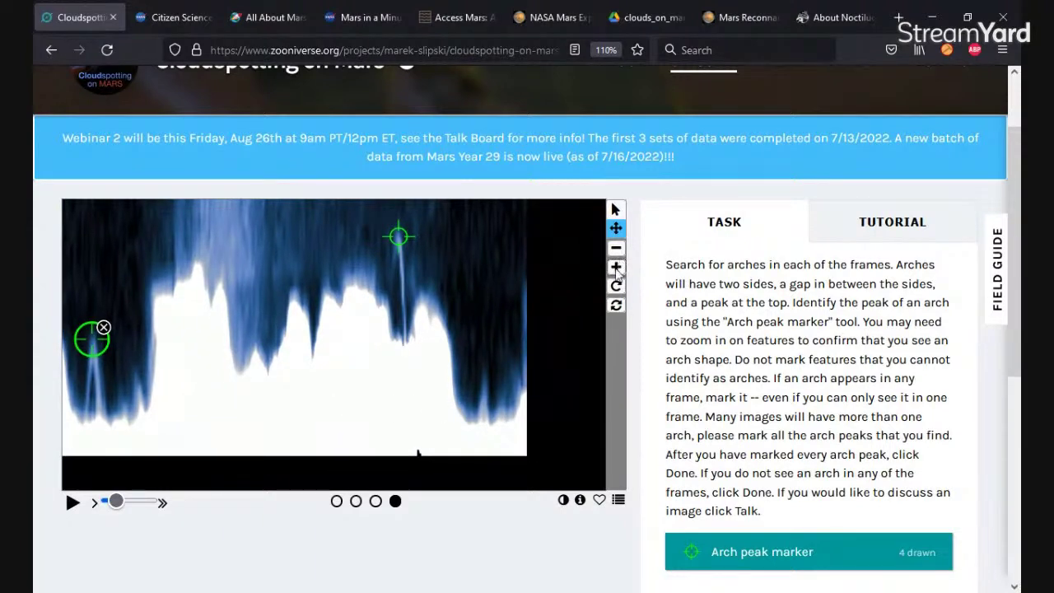
click(616, 269)
drag(450, 447, 291, 431)
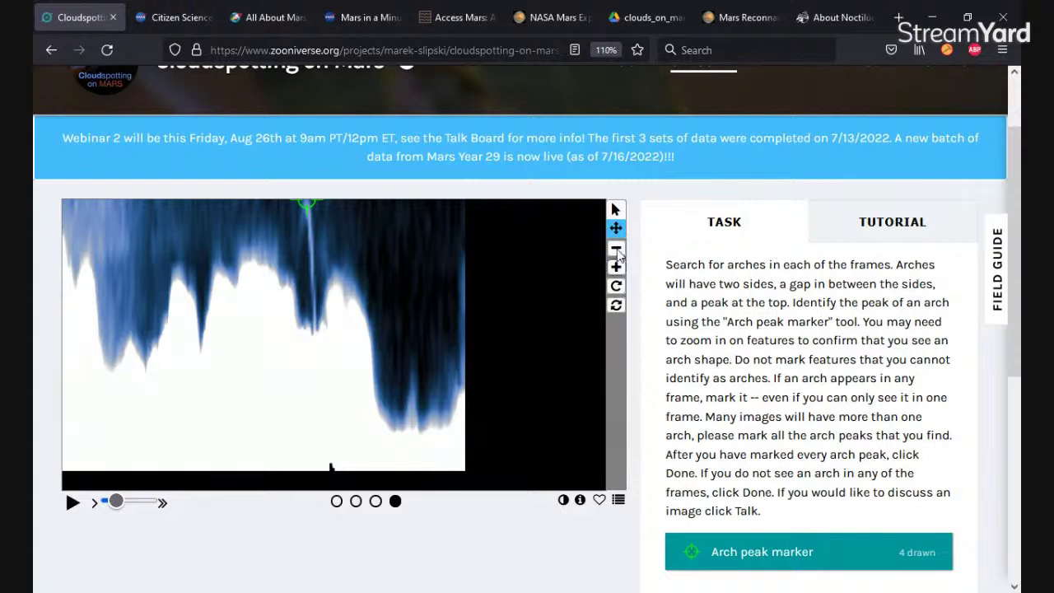
click(615, 211)
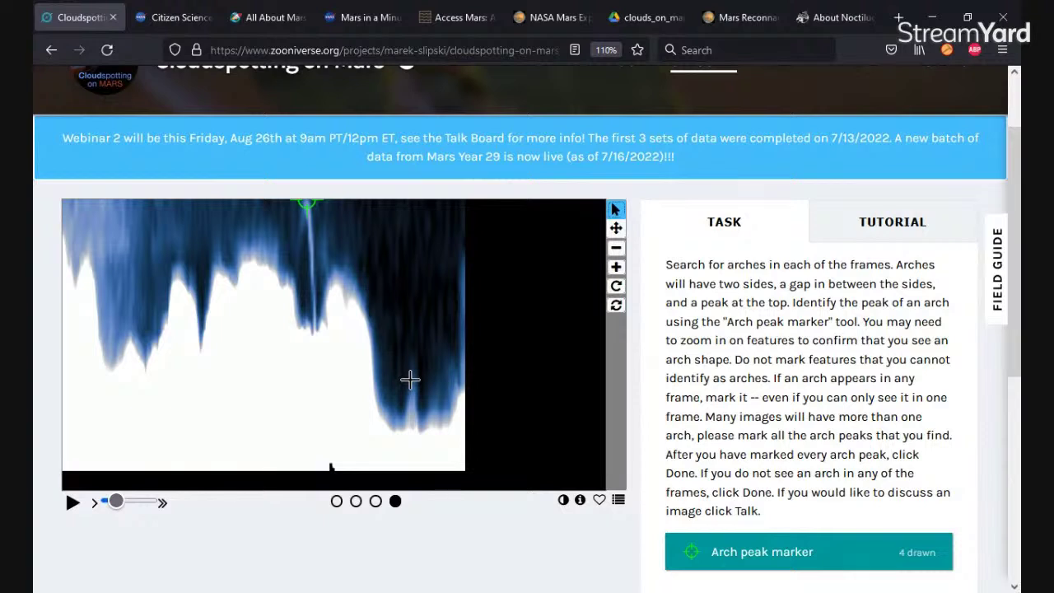
click(410, 379)
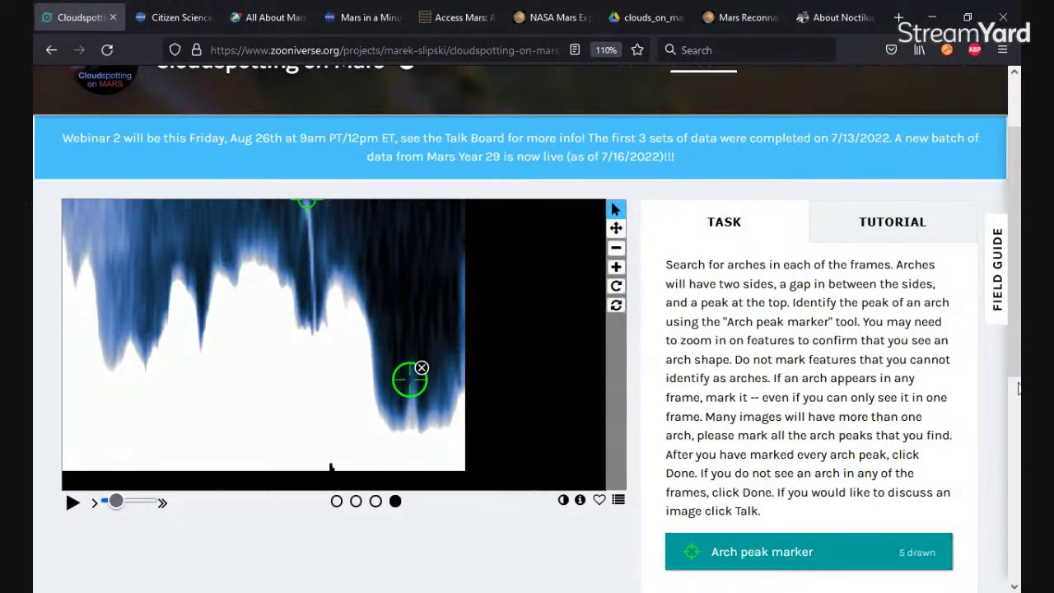
Step: Finish this image's classification, expand the list of marked points with their coordinates, and load the next image
drag(1018, 352, 1018, 459)
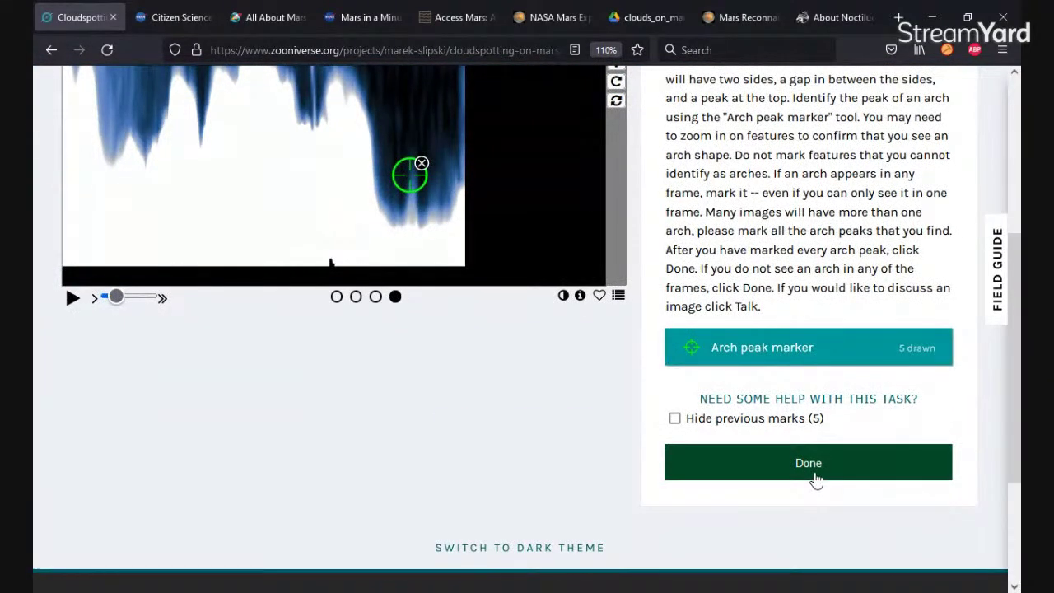
click(814, 474)
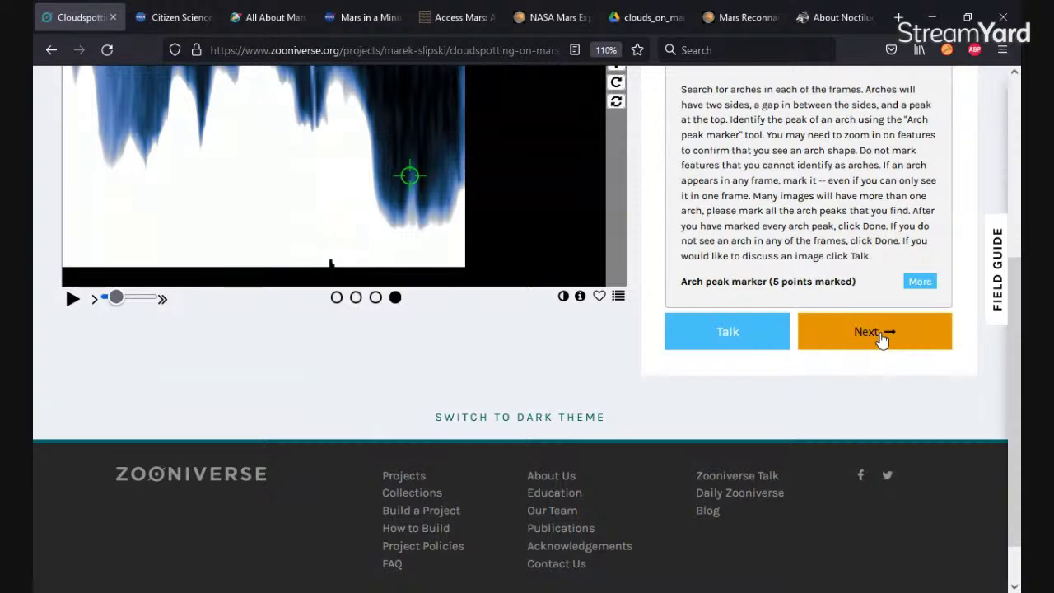
click(918, 282)
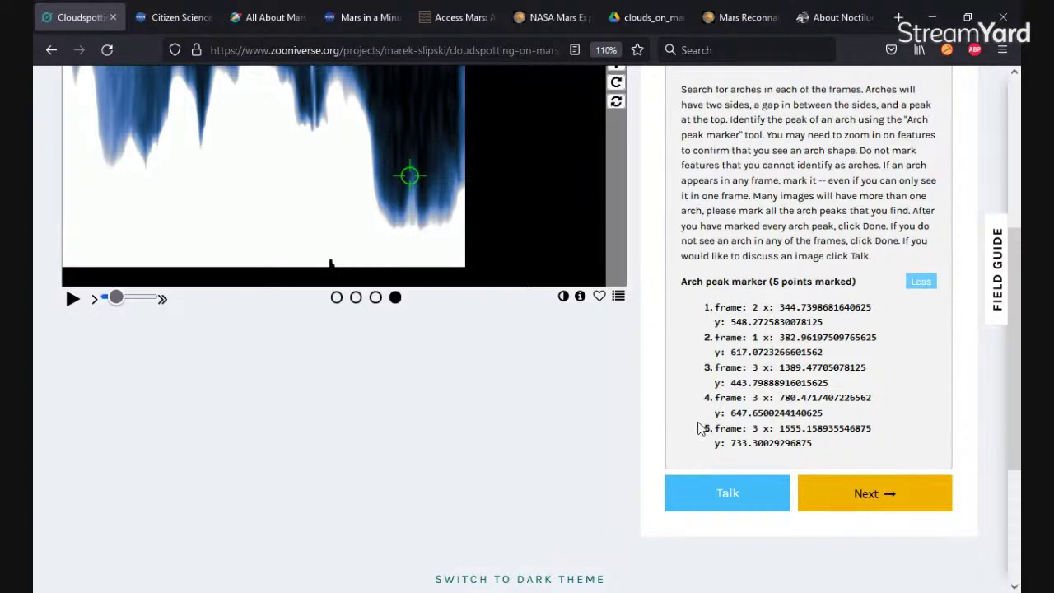
click(893, 511)
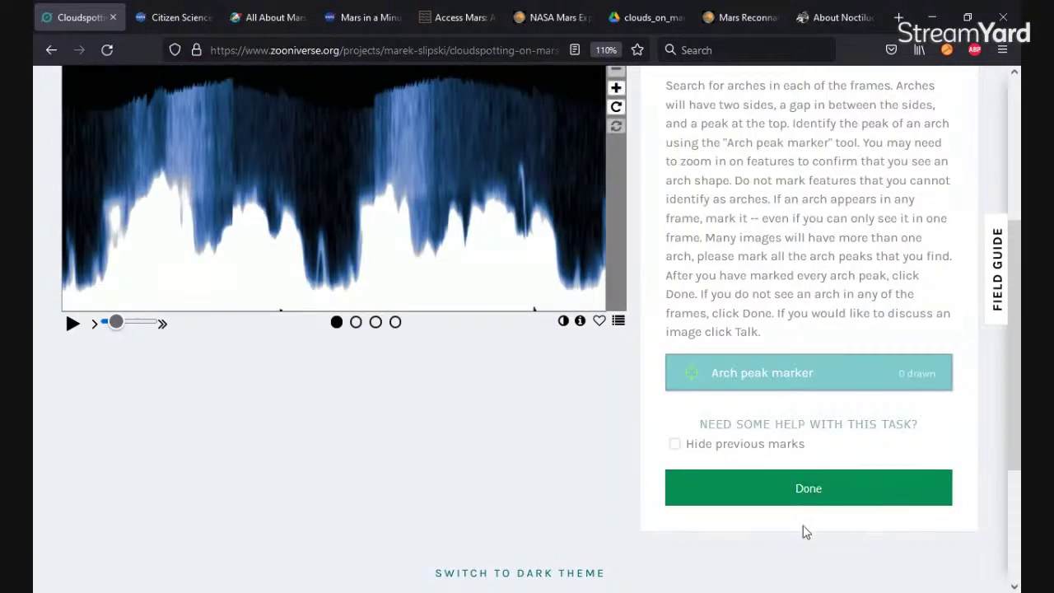